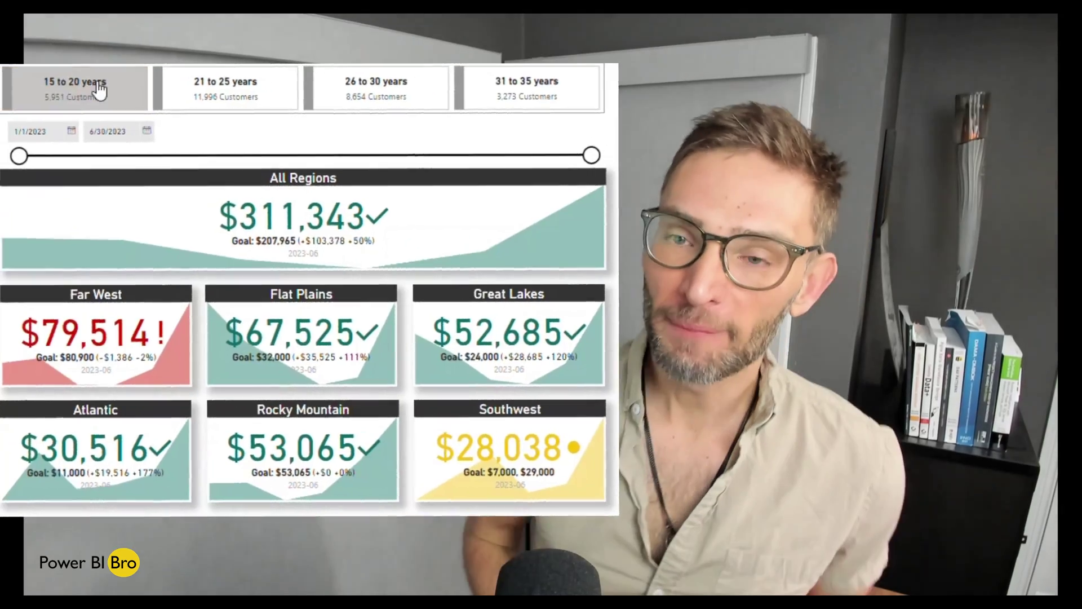
Step: Filter the KPI cards by individual customer age groups, trying the bands from 15 to 20 years up to 31 to 35 years
left_click(39, 106)
left_click(205, 91)
left_click(219, 106)
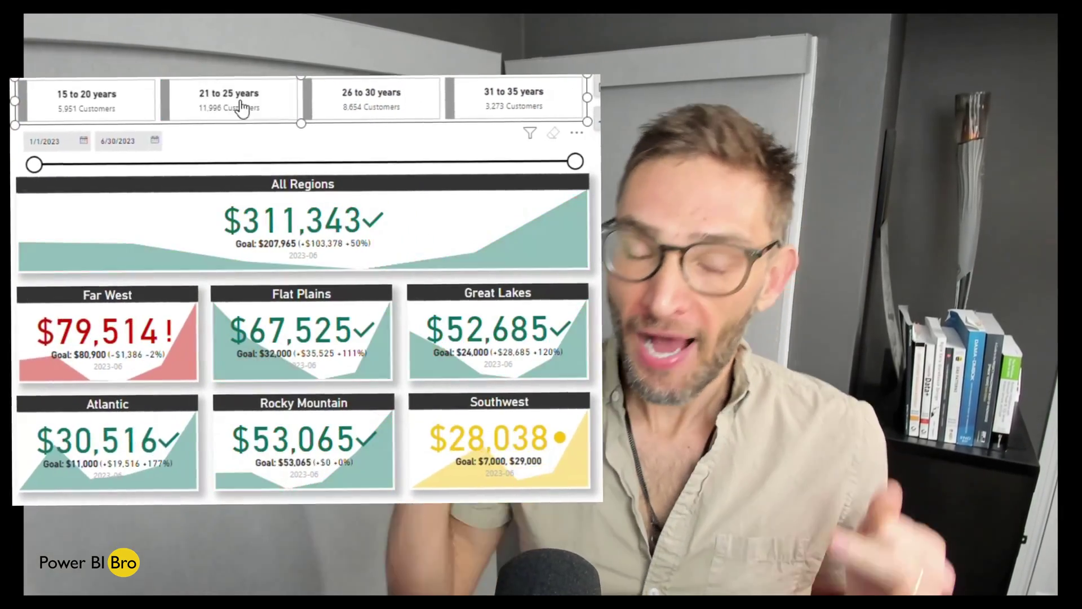
left_click(359, 108)
left_click(370, 110)
left_click(503, 117)
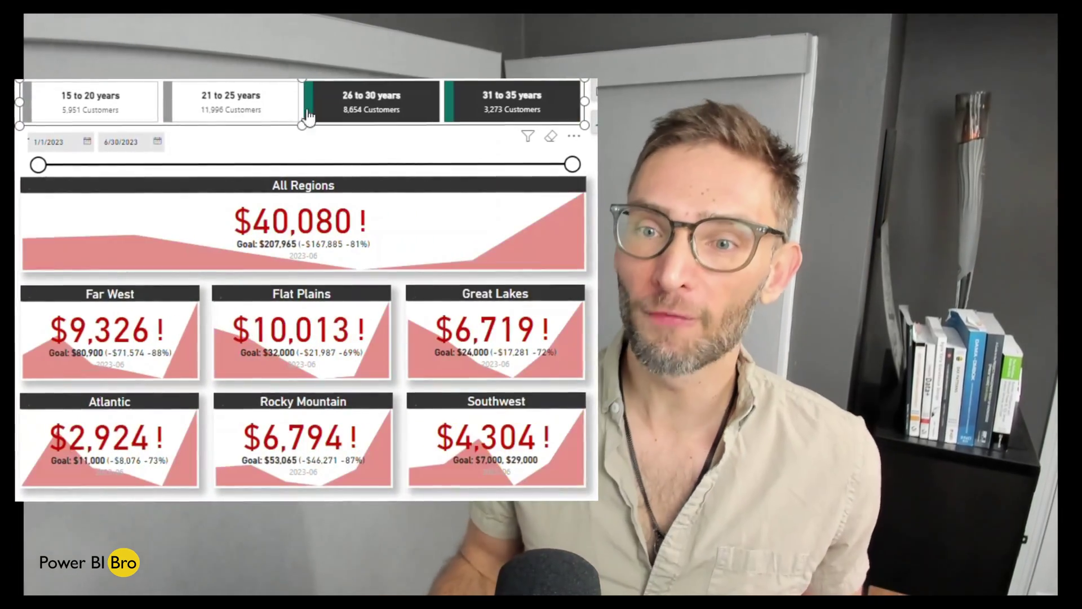
Step: Combine several customer age groups in the age filter and narrow the date range from its start
left_click(361, 110, "ctrl")
left_click(175, 113, "ctrl")
left_click(131, 119, "ctrl")
left_click(131, 118, "ctrl")
left_click(290, 113, "ctrl")
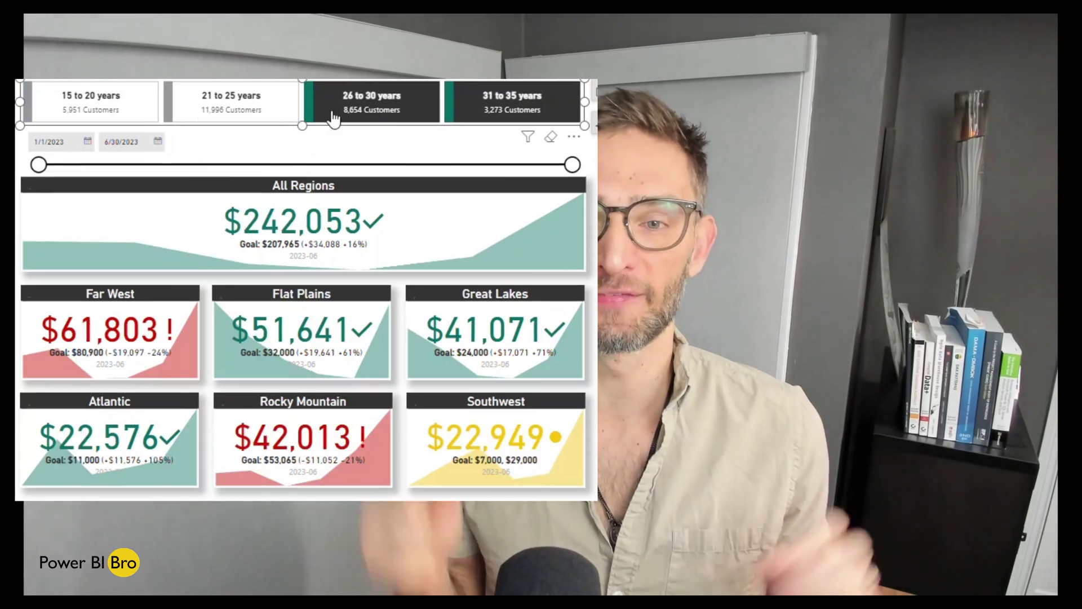
left_click(428, 113, "ctrl")
left_click(485, 112, "ctrl")
mouse_move(572, 165)
left_mouse_down()
mouse_move(174, 164)
mouse_move(573, 166)
left_mouse_up()
left_click_drag(39, 165, 292, 167)
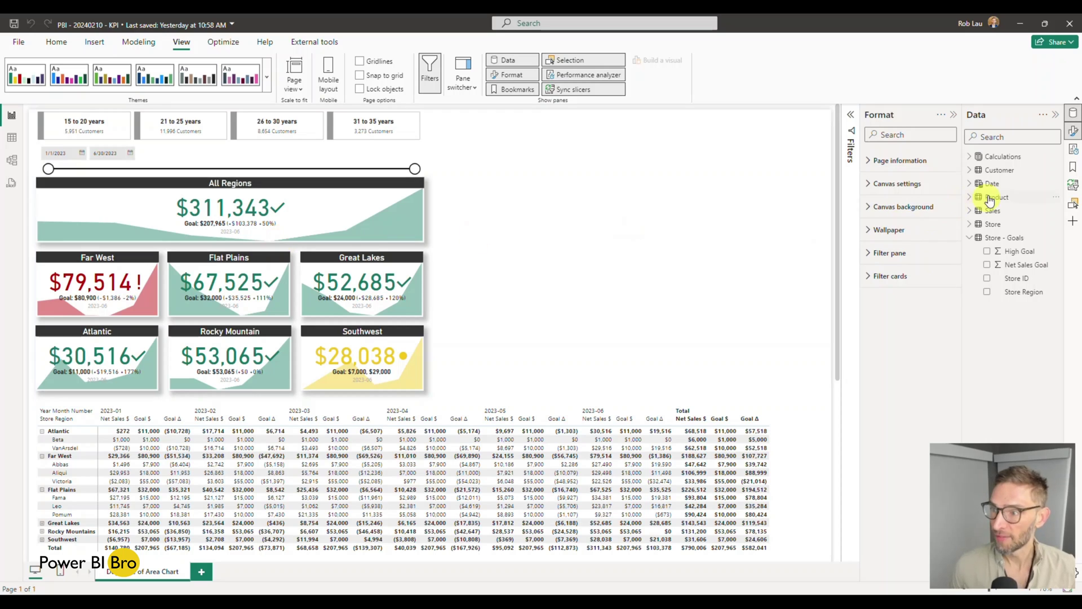
Step: Expand the Calculations table's Sales measures and examine the regional KPI cards and the monthly store-region matrix beneath them
left_click(969, 157)
left_click(978, 184)
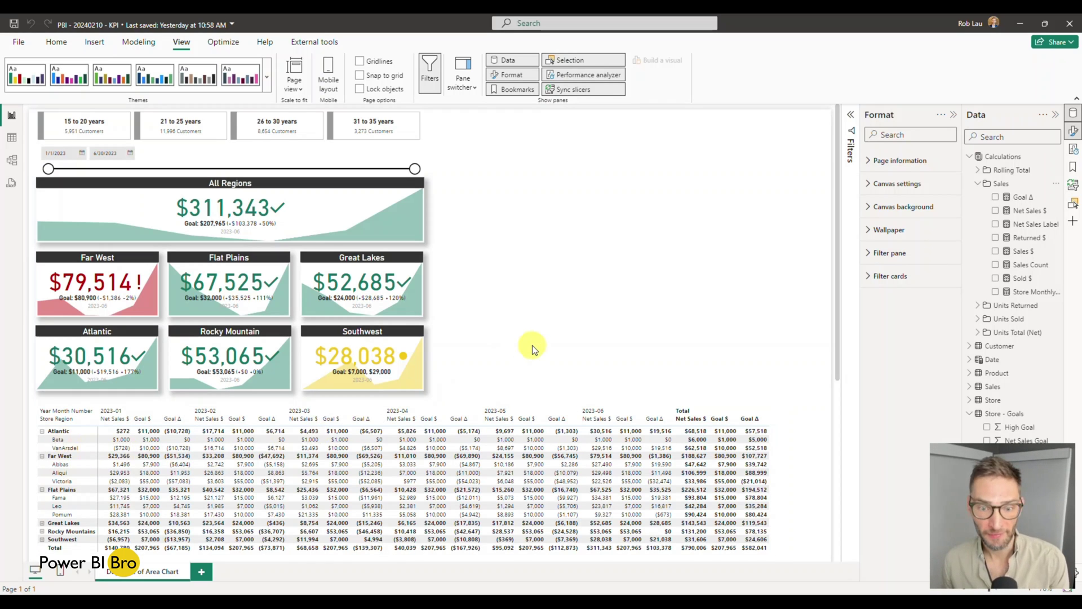
scroll(533, 346, "up", 2)
scroll(592, 394, "down", 2)
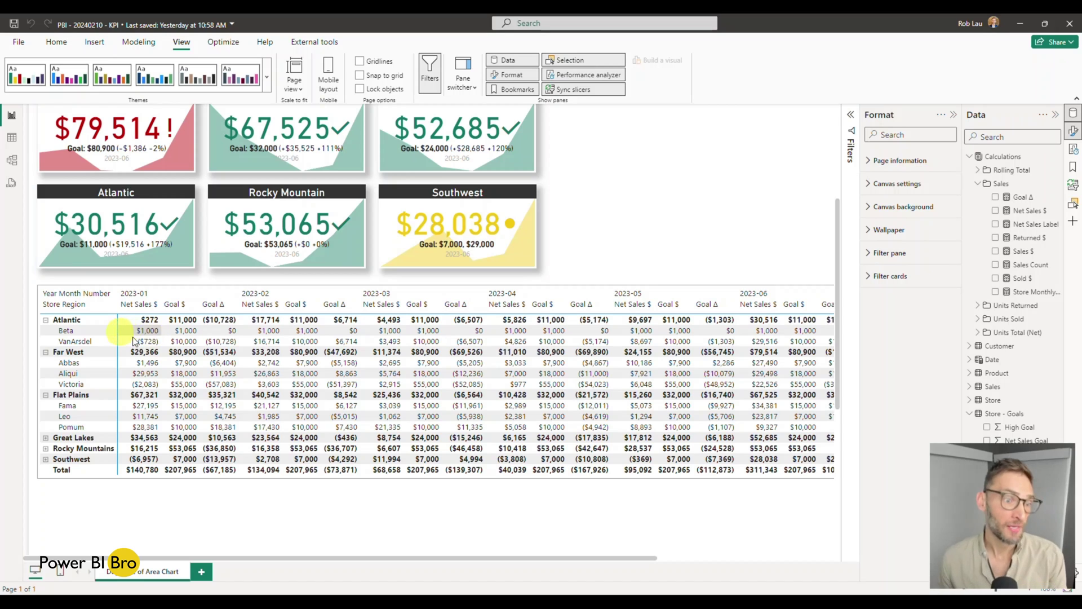
scroll(139, 378, "down", 2)
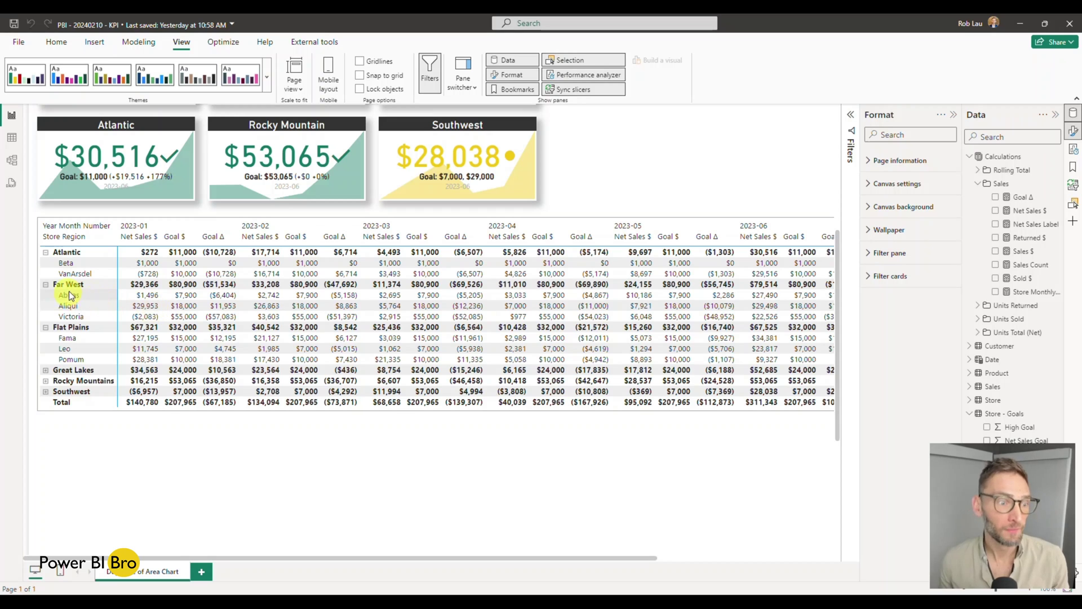
scroll(75, 288, "up", 5)
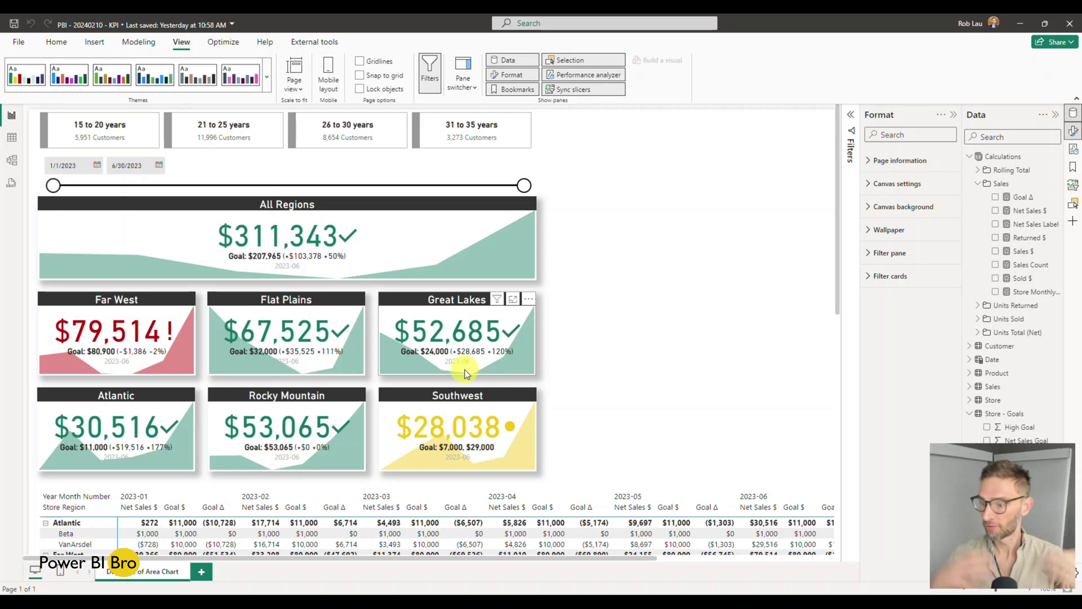
scroll(481, 375, "down", 2)
scroll(394, 376, "up", 2)
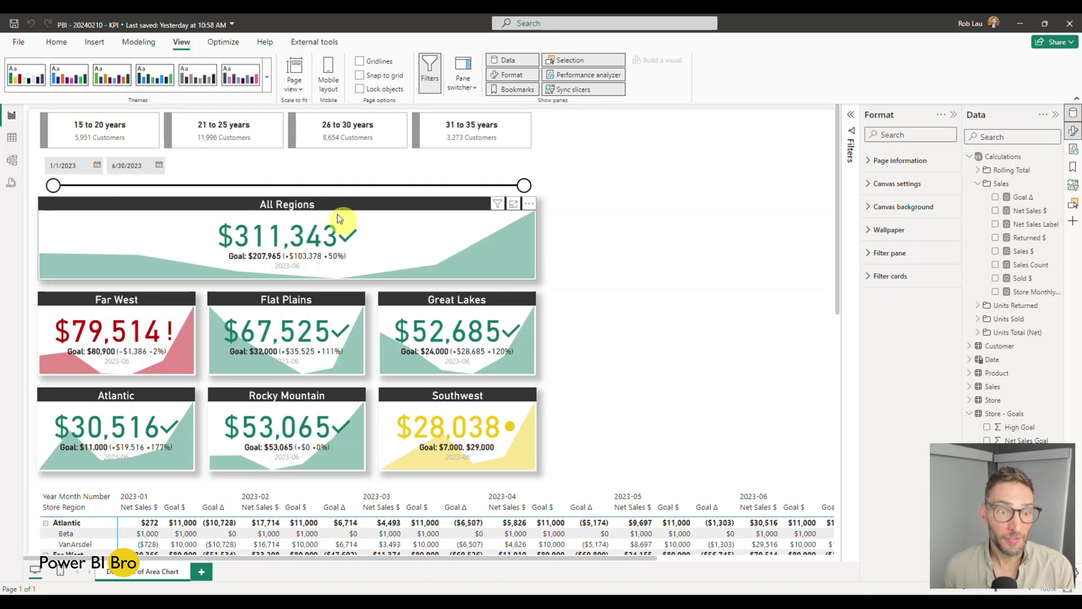
Step: Shorten the report's date range to end on 4/20/2023 and restore its end date to 6/30/2023
left_click_drag(525, 184, 343, 185)
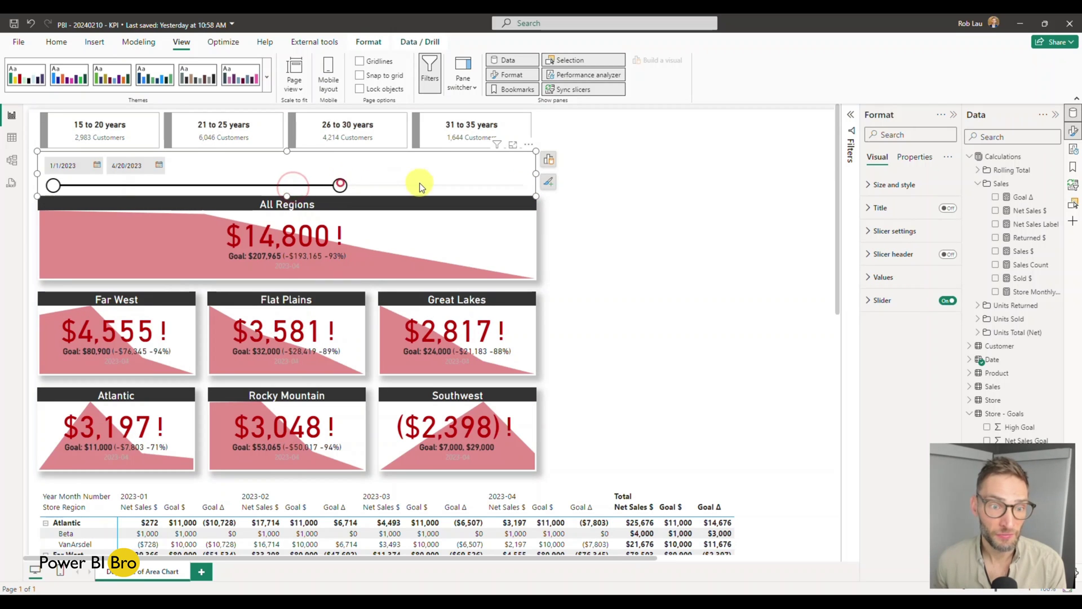
left_click(448, 186)
left_click_drag(448, 186, 524, 185)
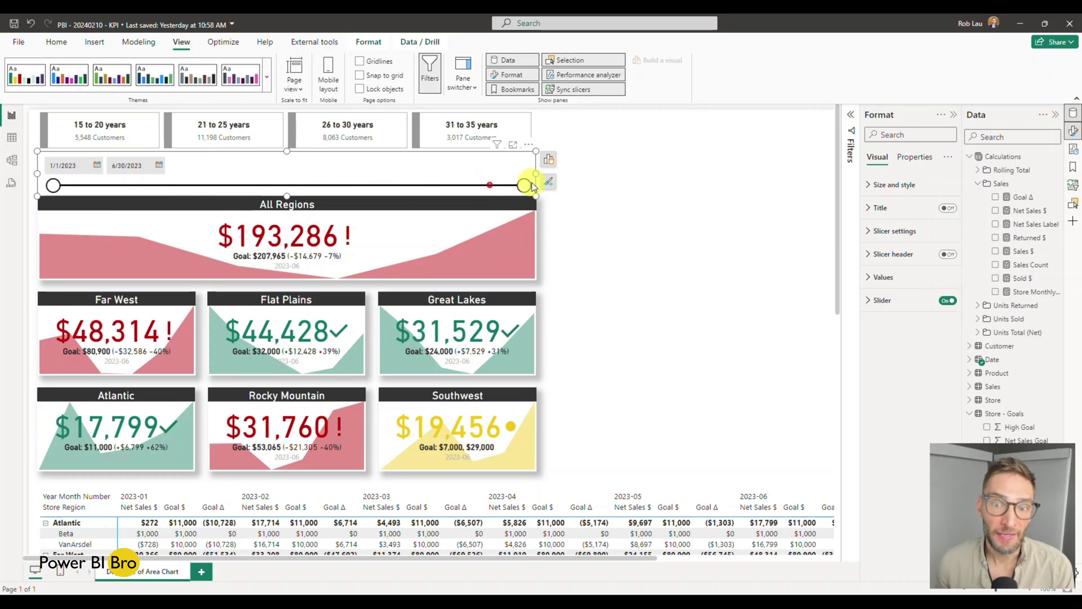
left_click(634, 170)
Step: Filter the report by 26 to 30 years, by 21 to 25 years and jointly with 15 to 20 years, and clear the age filter
left_click(347, 133)
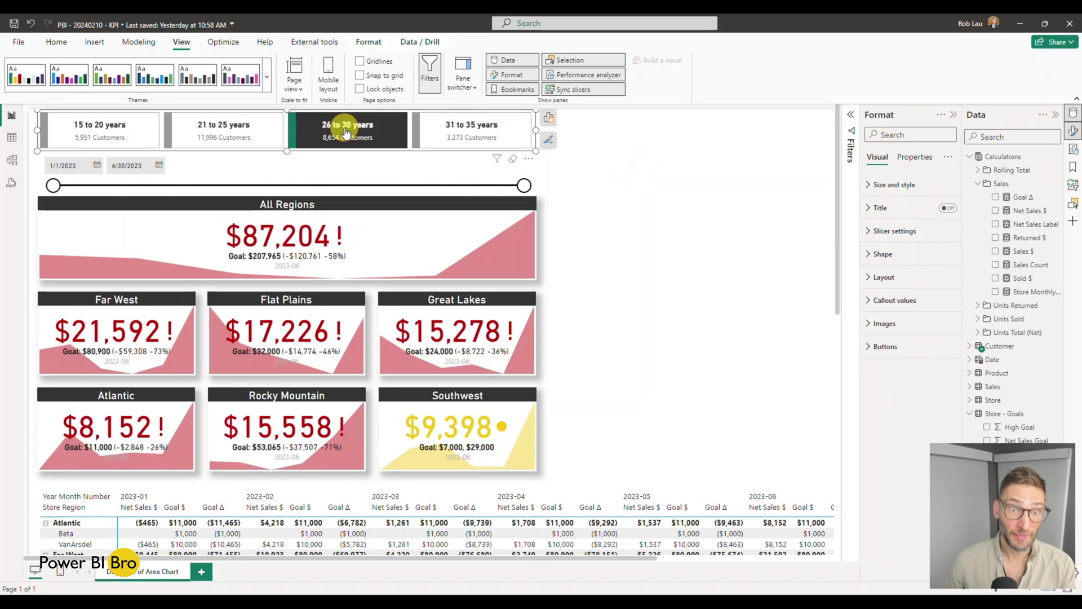
left_click(346, 132)
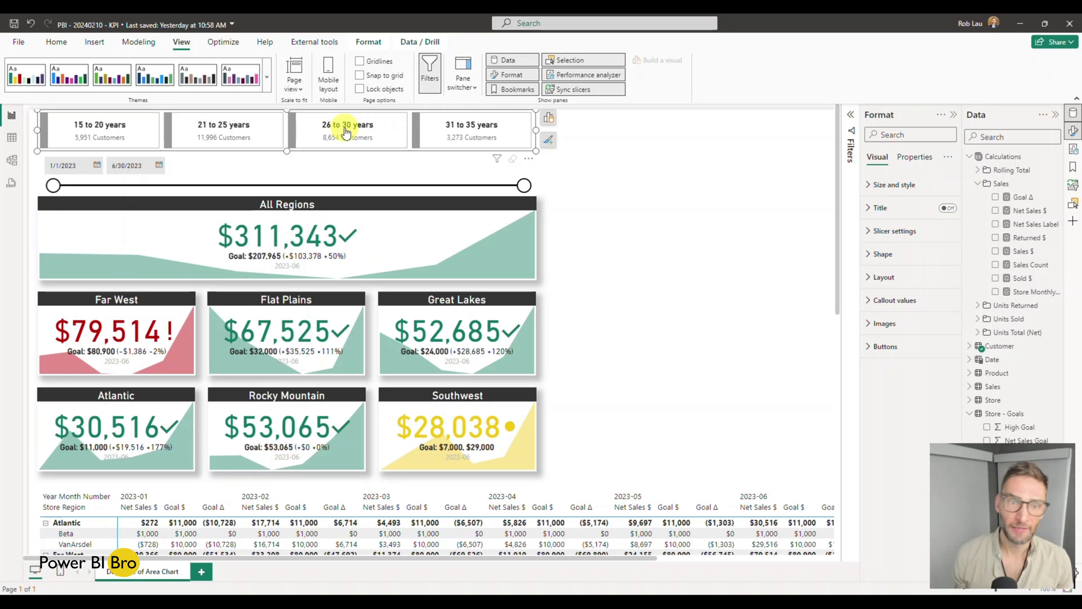
left_click(240, 136)
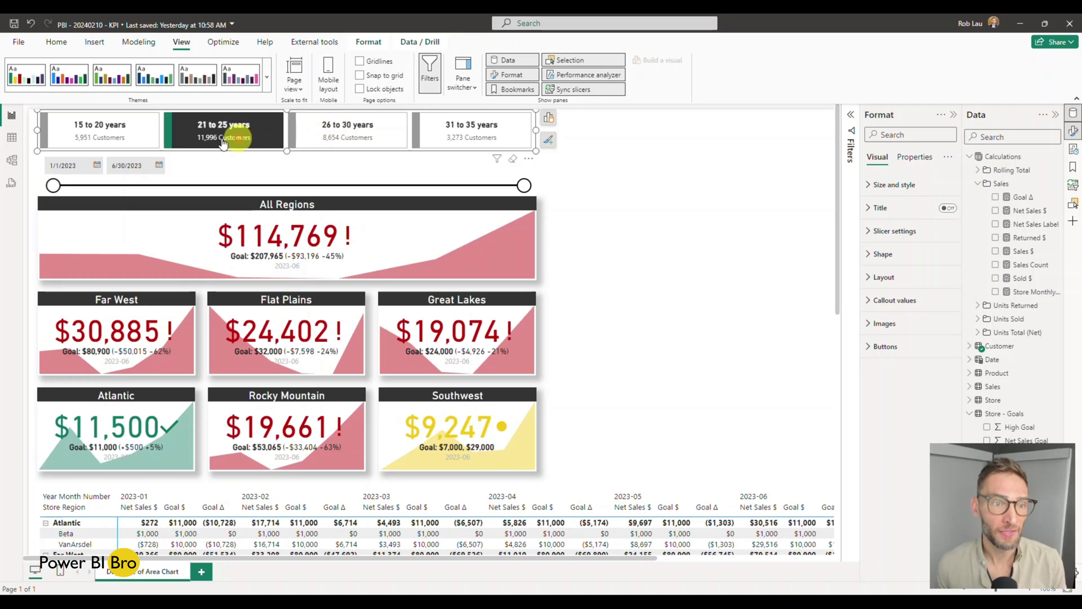
left_click(109, 141, "ctrl")
left_click(109, 141, "ctrl")
left_click(109, 141, "ctrl")
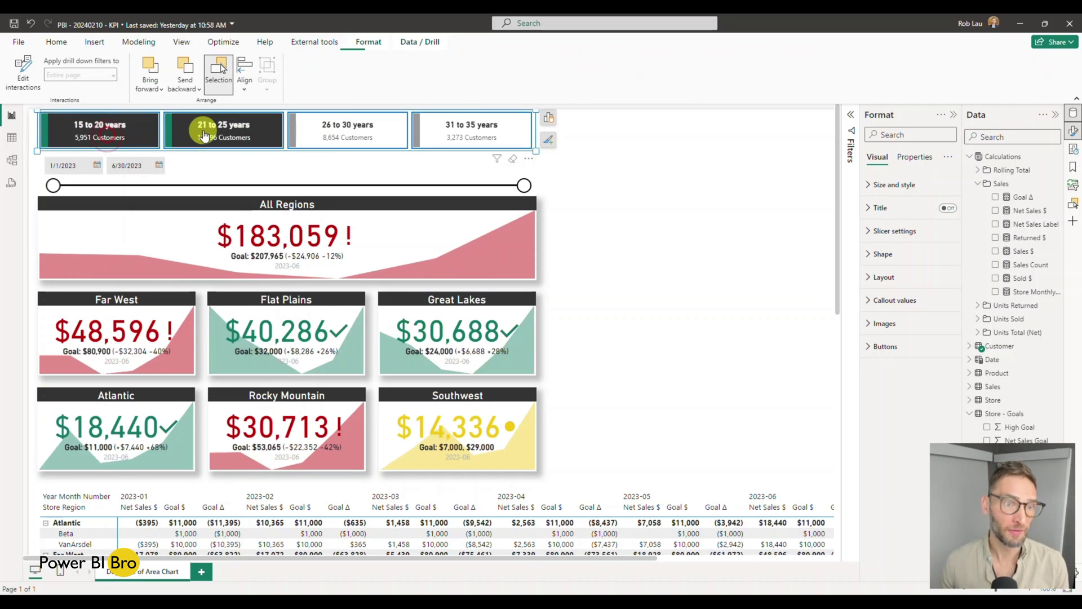
left_click(206, 139, "ctrl")
left_click(114, 132, "ctrl")
left_click(688, 219)
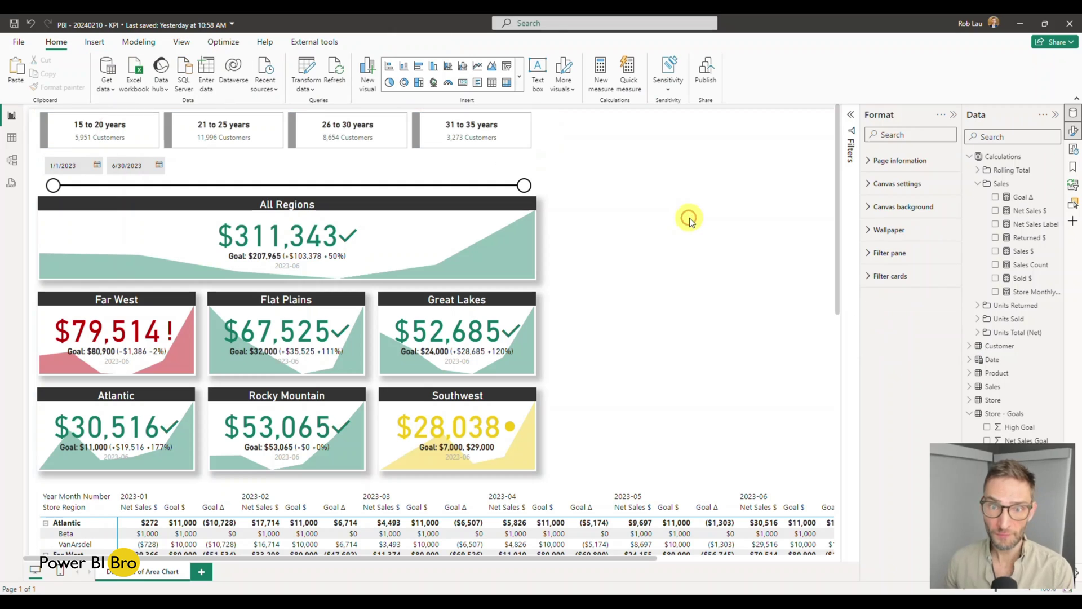
left_click(651, 237)
Step: Examine the Store - Goals, Sales and Store tables and the model relationships, and return to the report
scroll(655, 237, "down", 2)
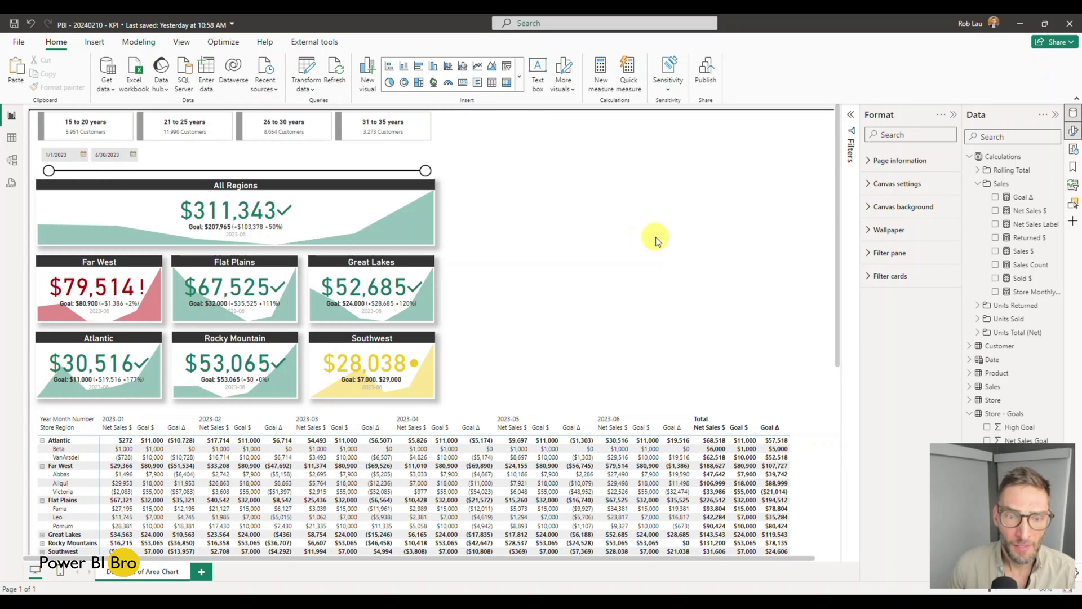
scroll(655, 241, "up", 1)
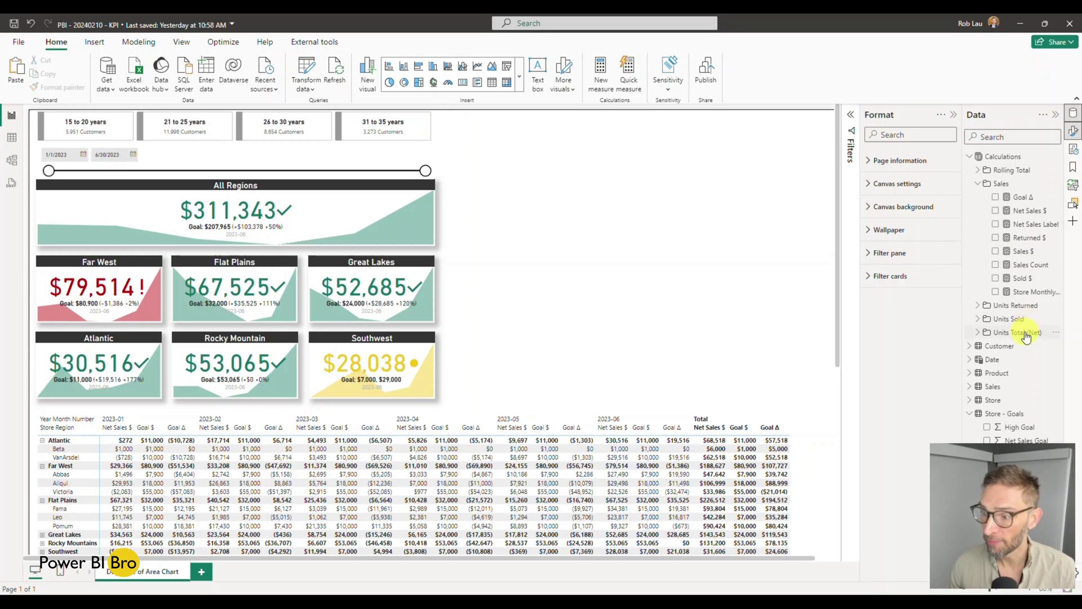
left_click(11, 138)
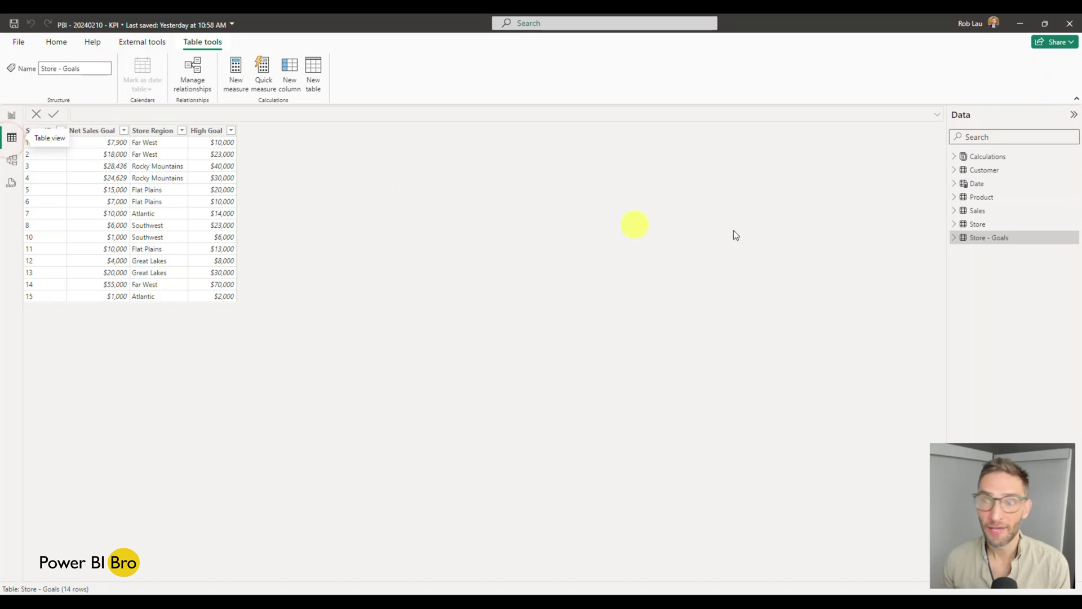
left_click(12, 162)
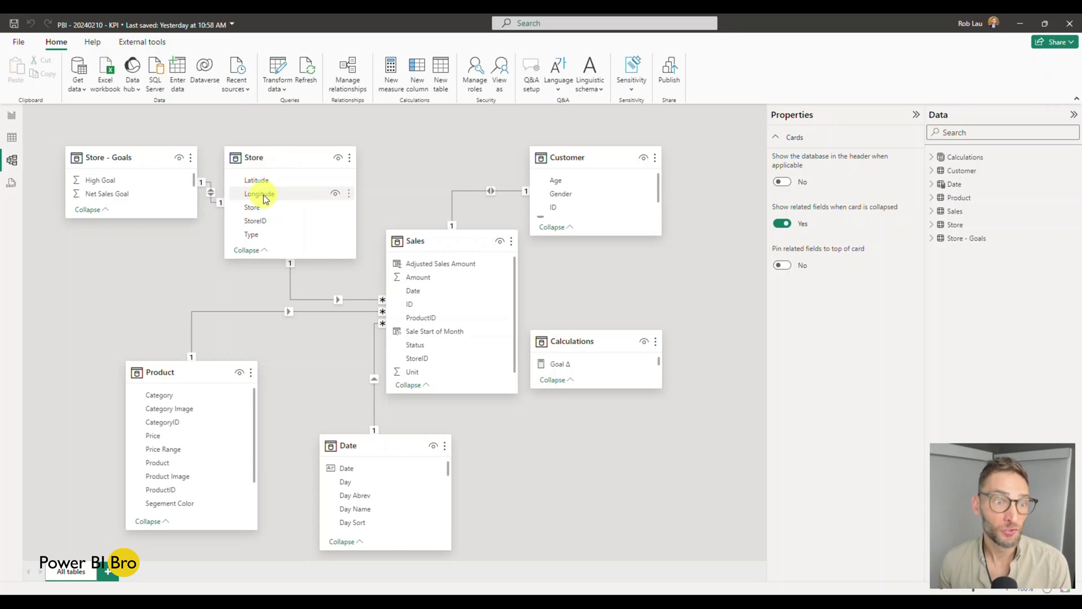
left_click(12, 137)
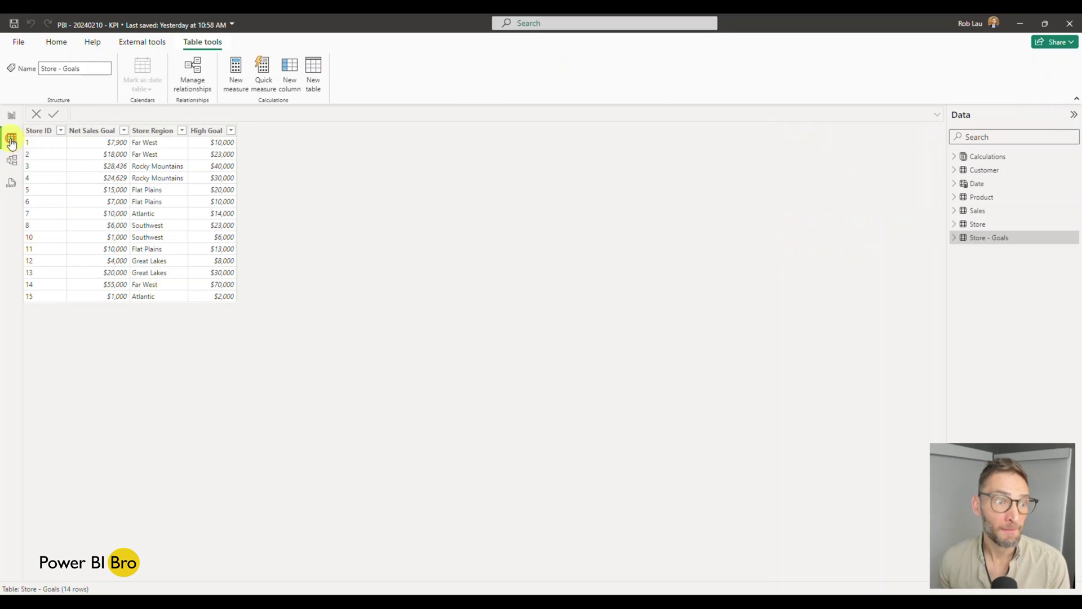
left_click(981, 211)
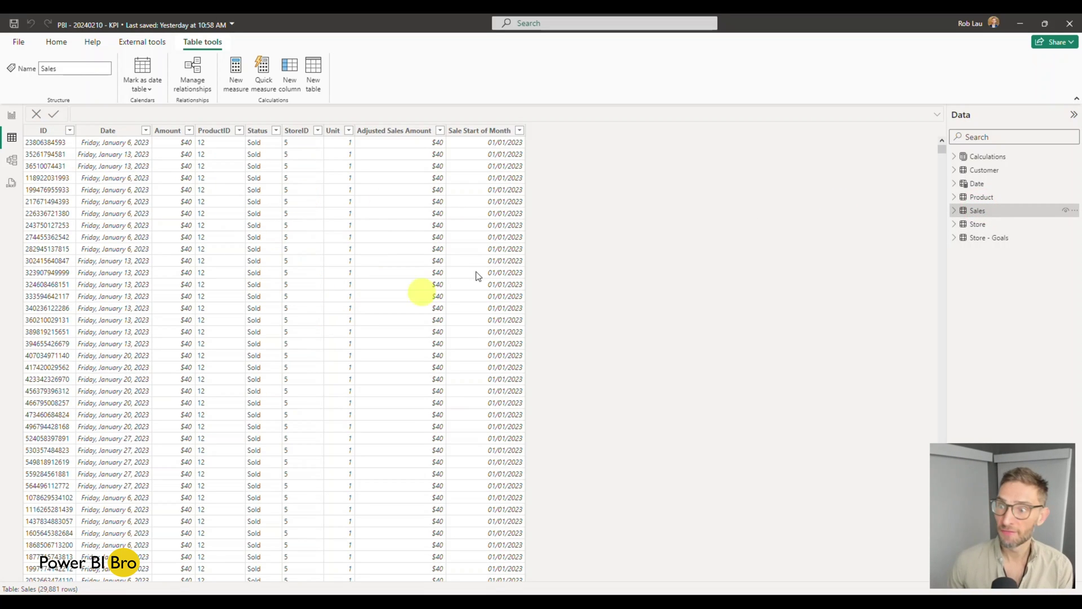
left_click(980, 224)
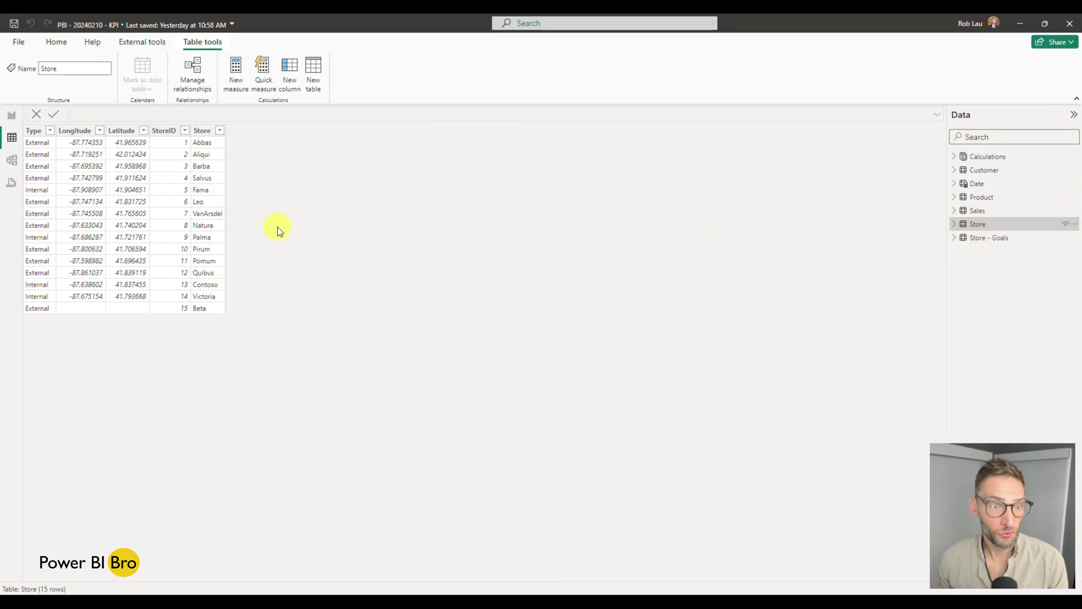
left_click(981, 237)
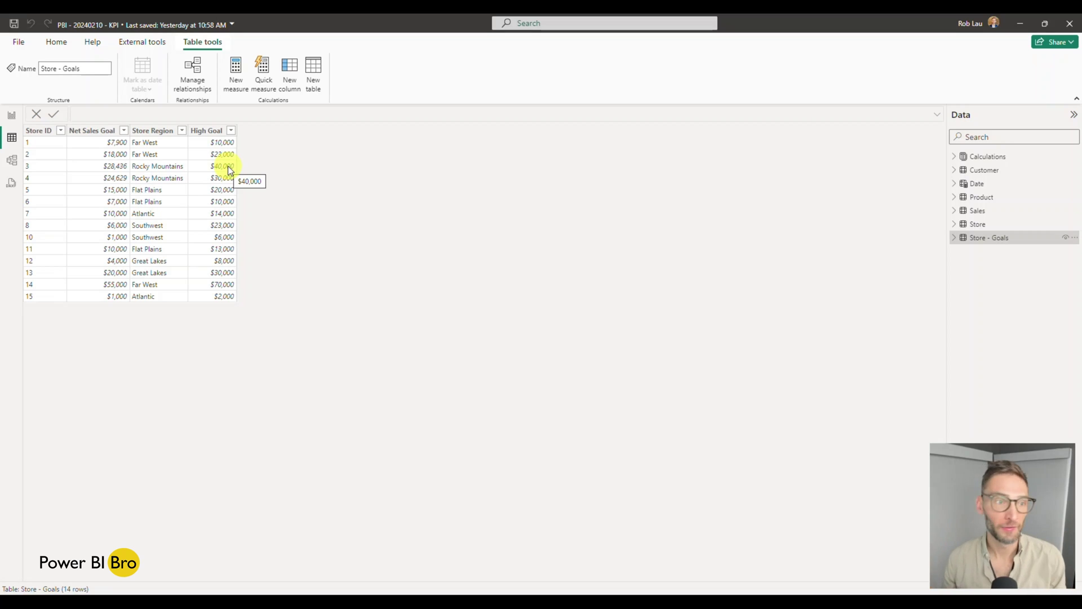
left_click(10, 115)
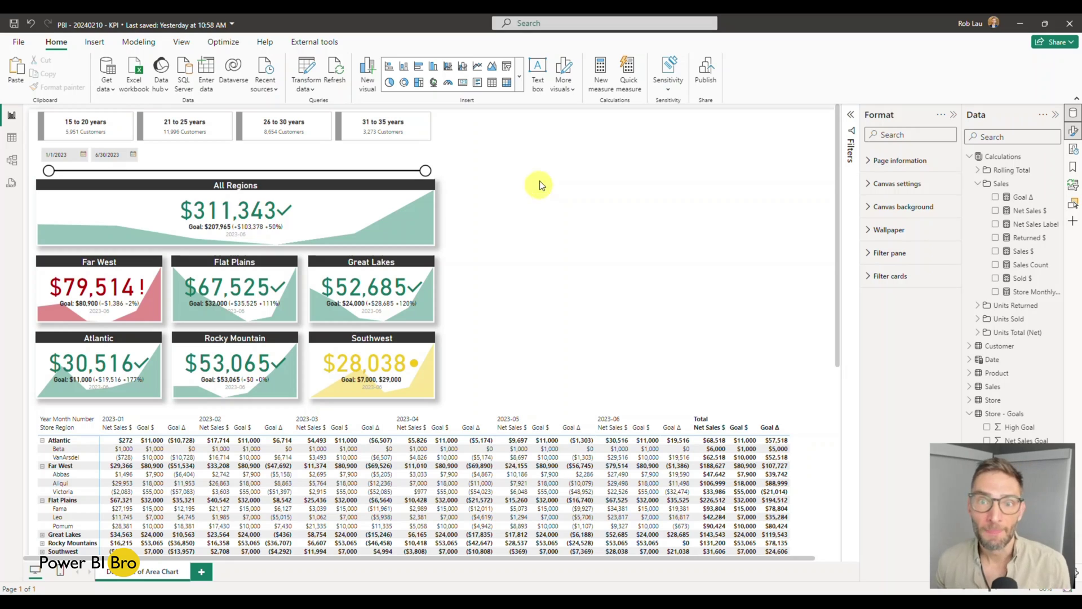
Step: Insert a KPI visual and place it in the empty canvas area beside the All Regions card
left_click(518, 77)
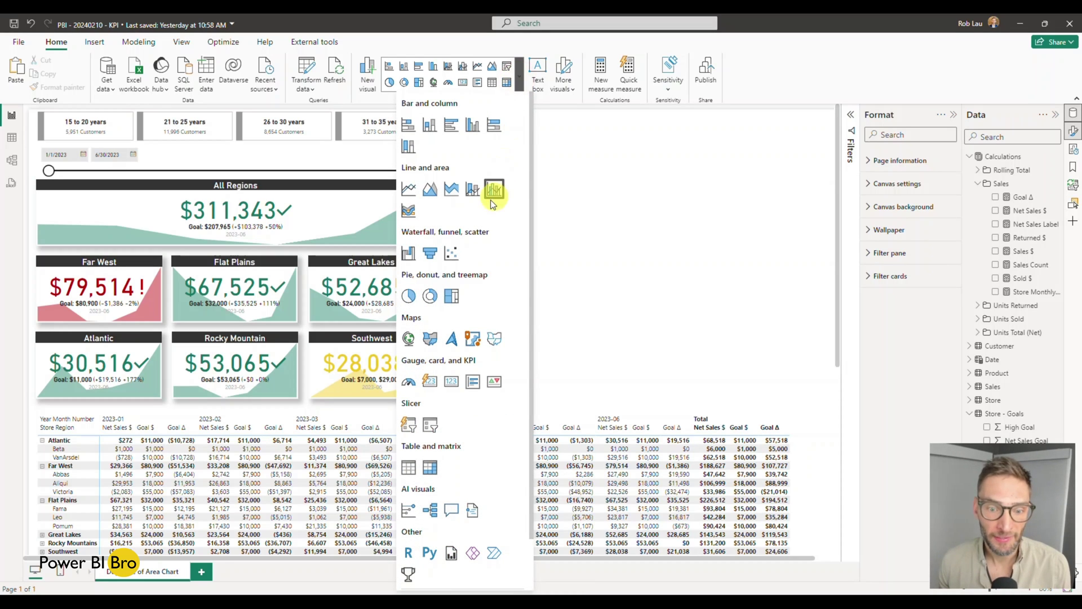
left_click(493, 383)
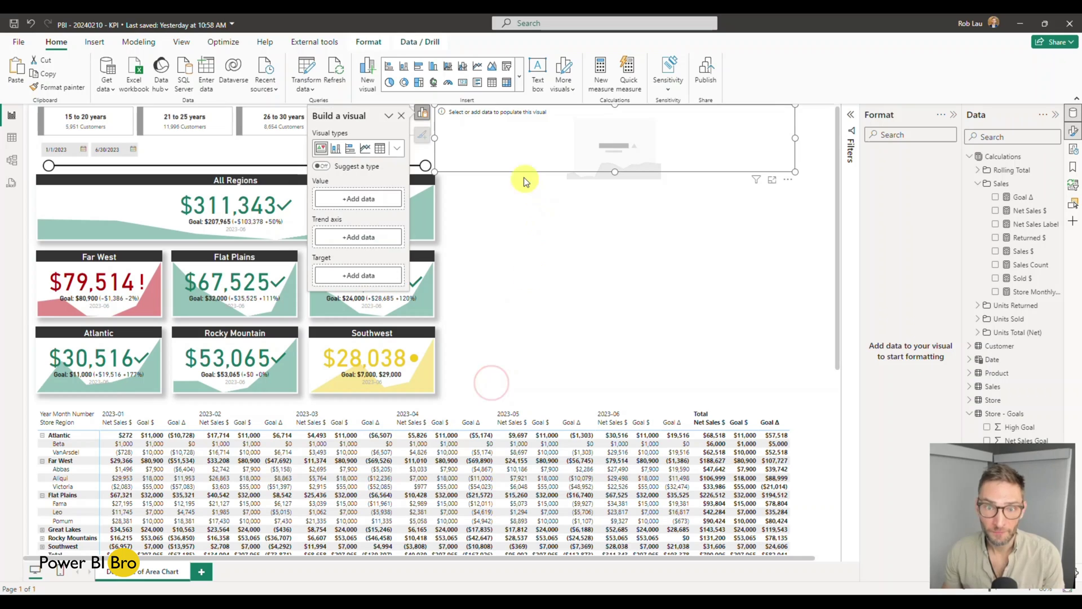
left_click_drag(516, 165, 540, 232)
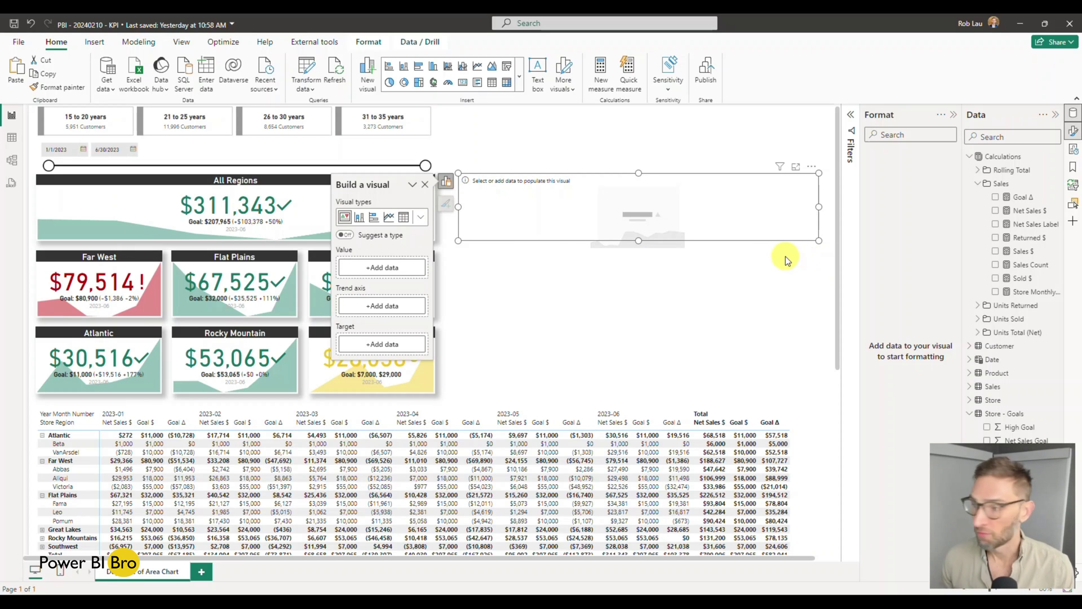
Step: Assign Net Sales $ as the new KPI's value and Net Sales Goal from the Store - Goals table as its target
left_click(996, 211)
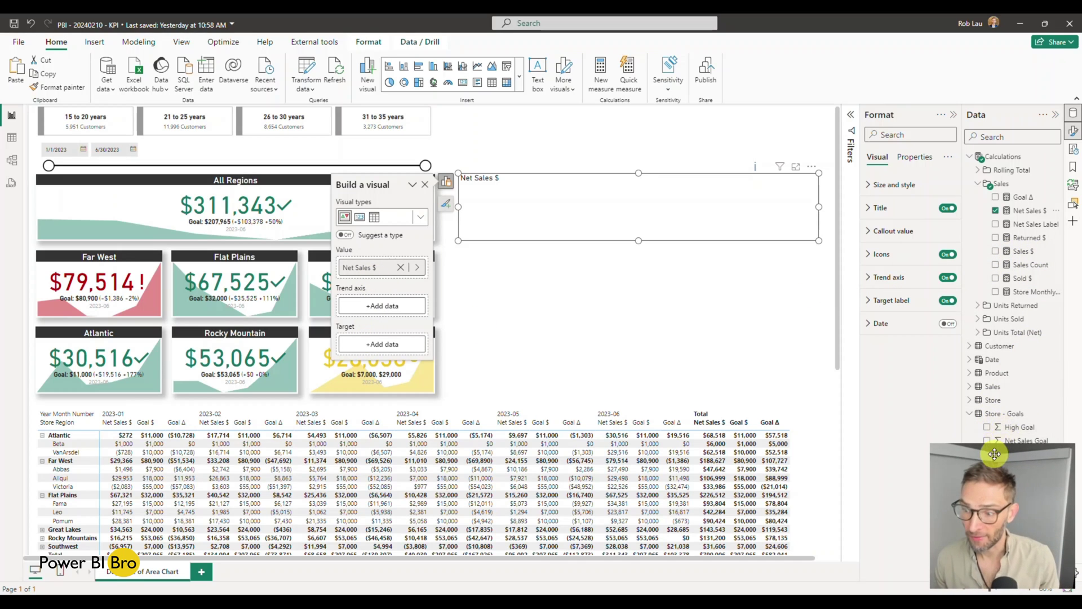
left_click_drag(1027, 443, 388, 348)
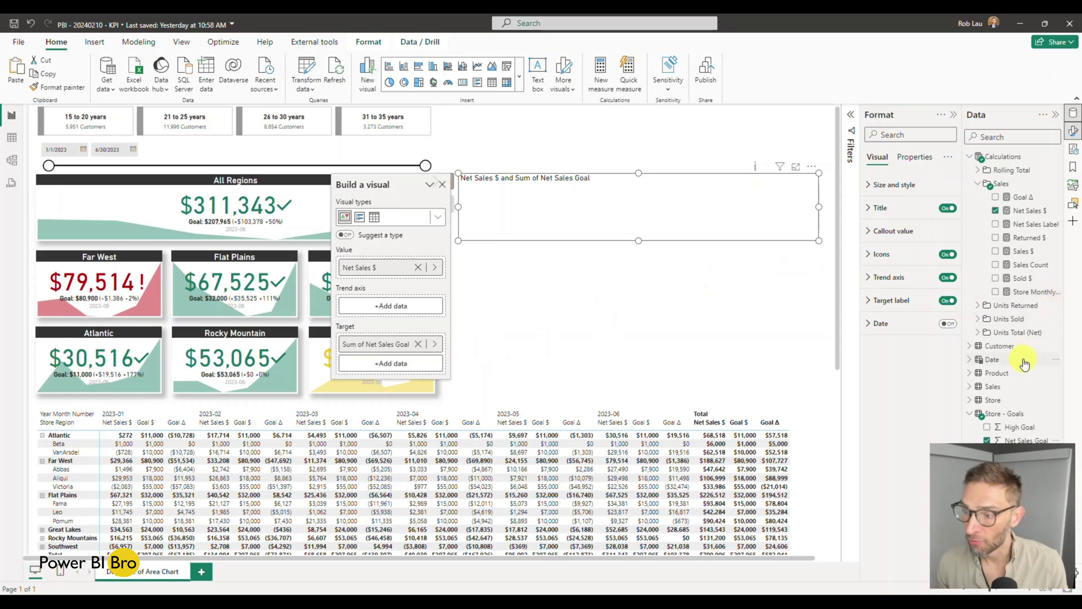
left_click(970, 414)
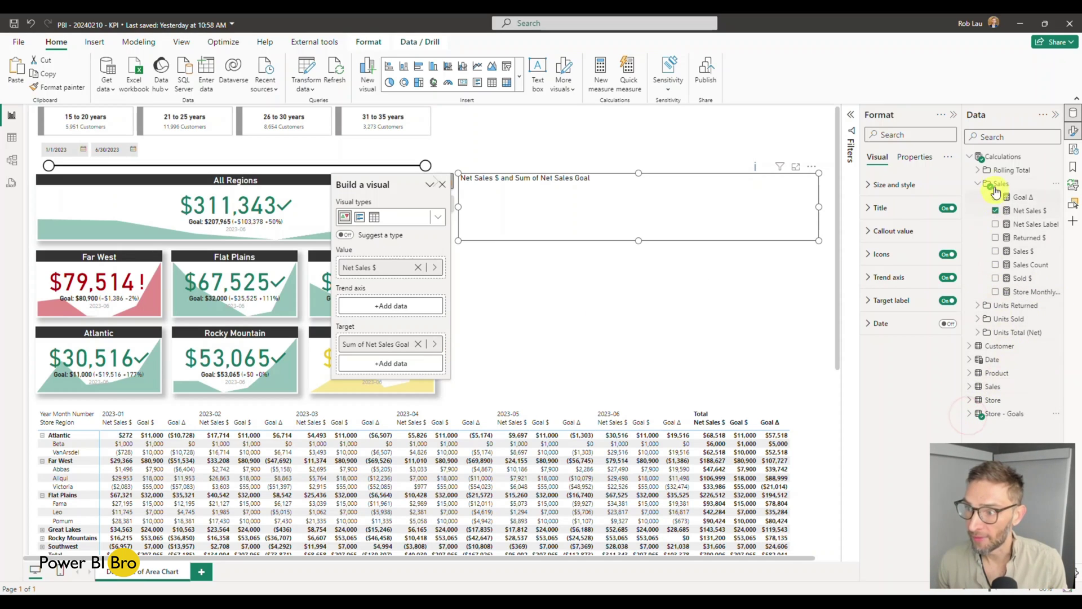
Step: Assign Year Month Number from the Date table as the new KPI's trend axis
left_click(976, 364)
scroll(967, 359, "down", 3)
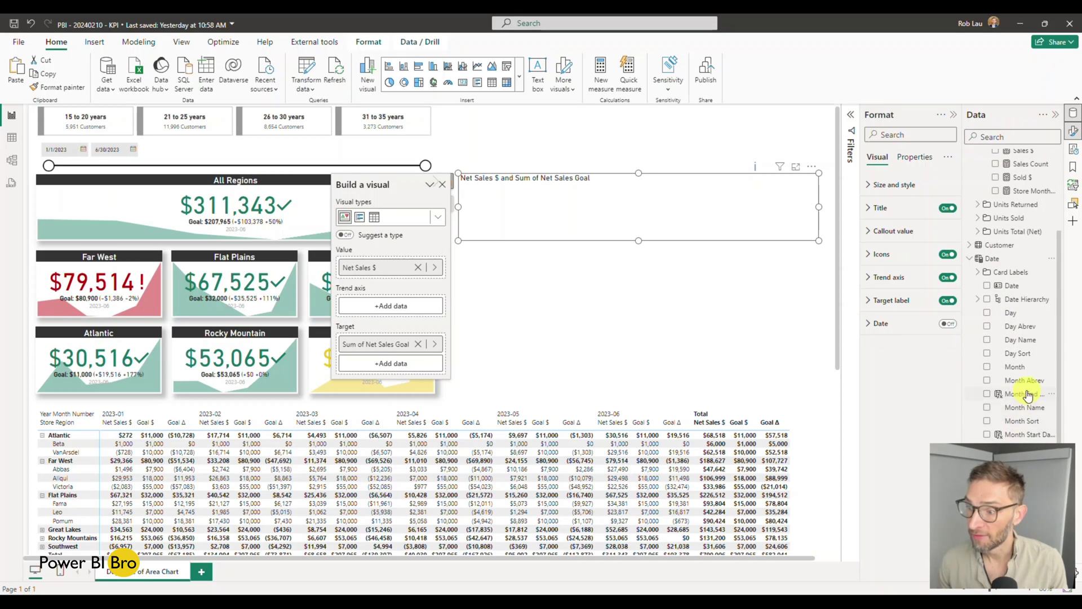
scroll(987, 299, "up", 2)
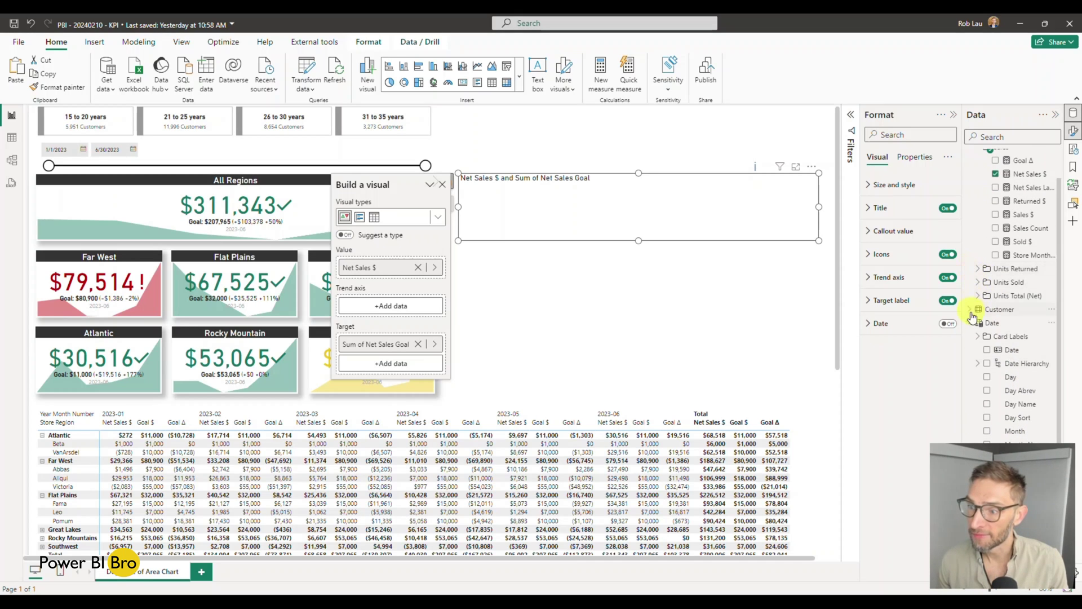
left_click(969, 319)
left_click(969, 400)
left_click(979, 361)
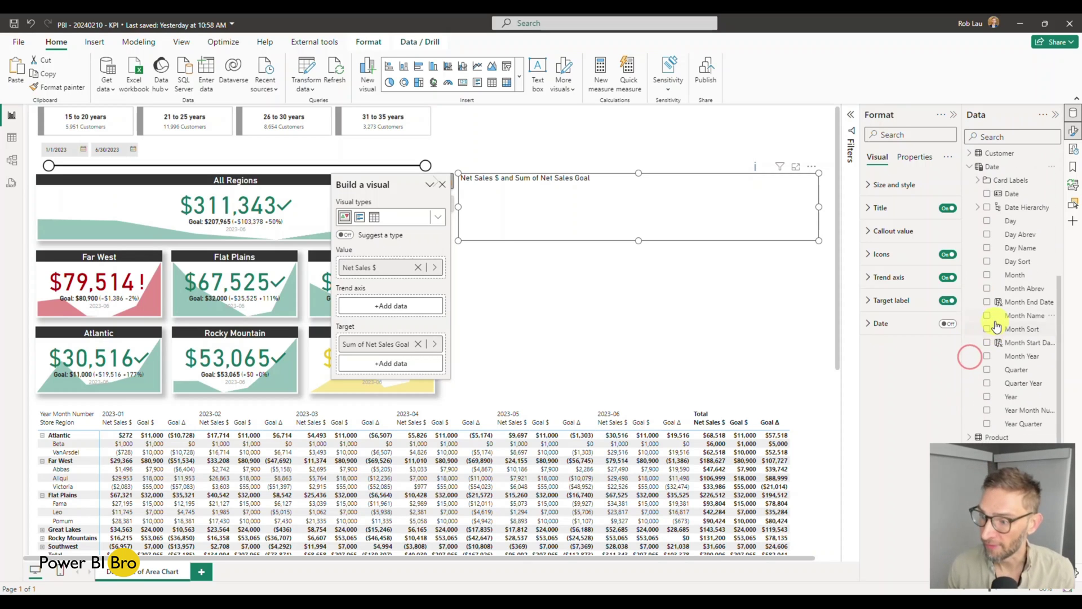
scroll(1004, 355, "down", 4)
left_click_drag(1026, 380, 414, 310)
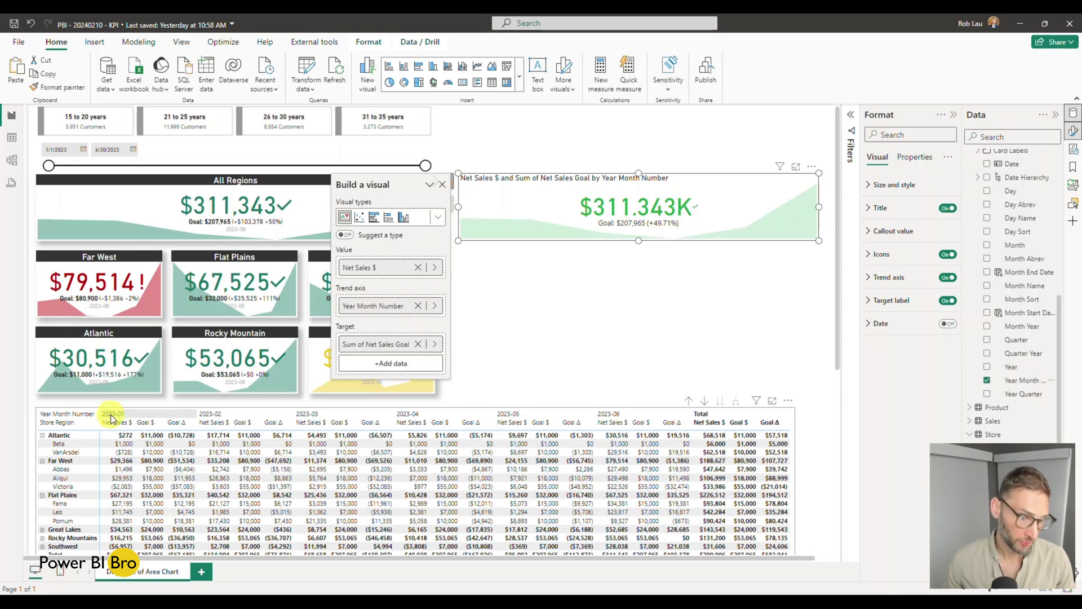
Step: Turn on the shadow for the new KPI visual beside the original All Regions card
left_click(658, 358)
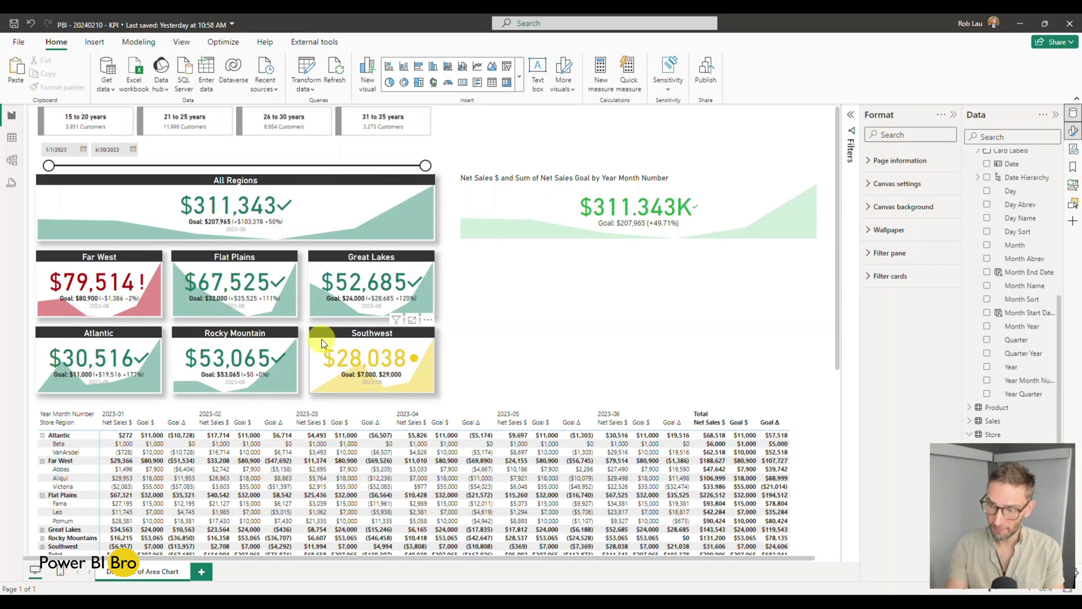
left_click(498, 212)
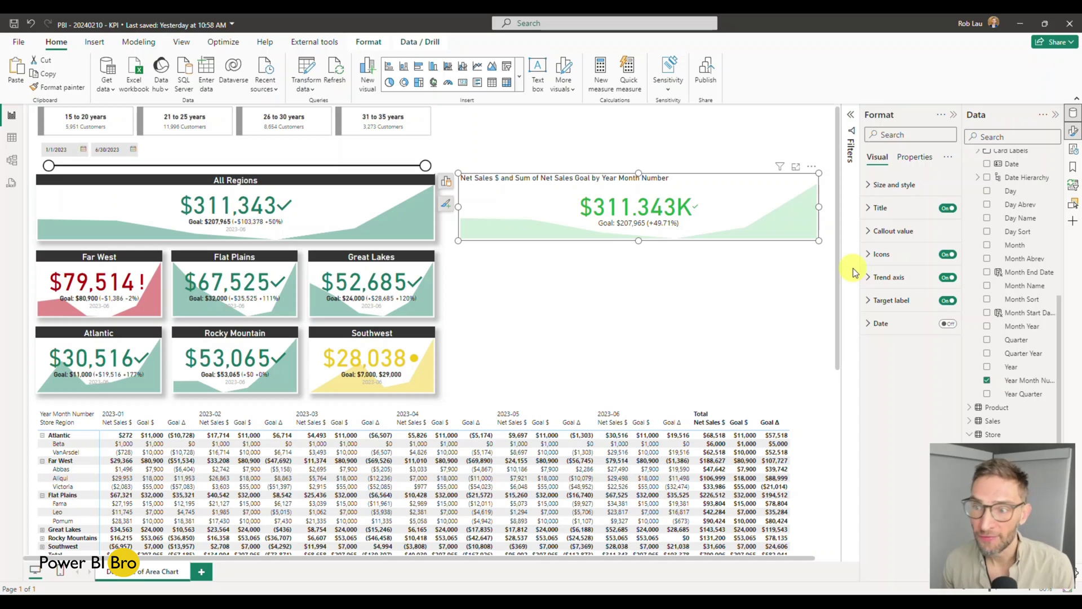
left_click(879, 187)
left_click(886, 270)
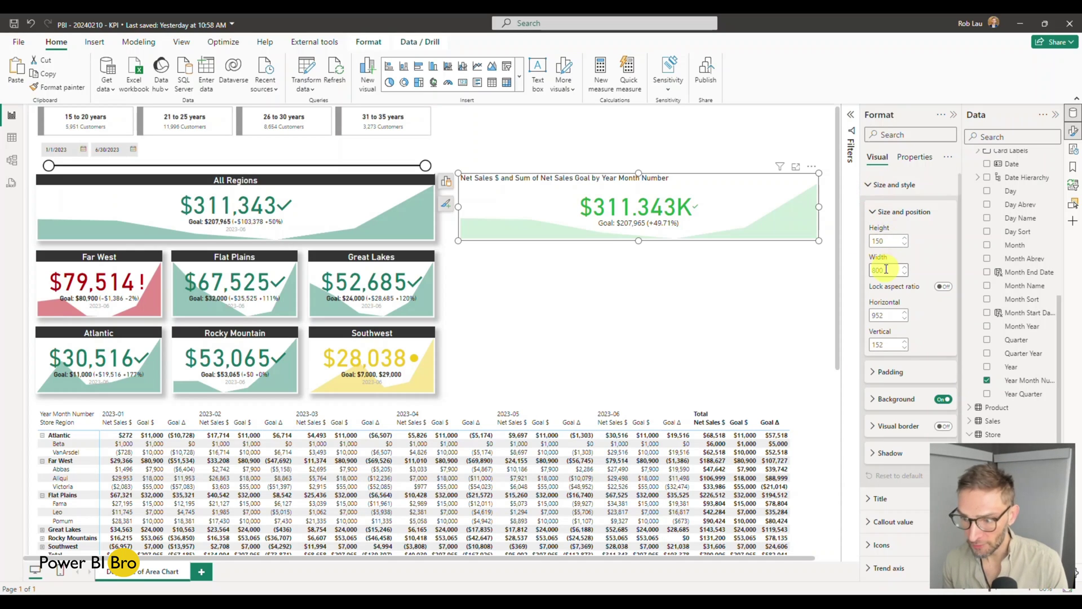
scroll(888, 270, "down", 1)
left_click(893, 268)
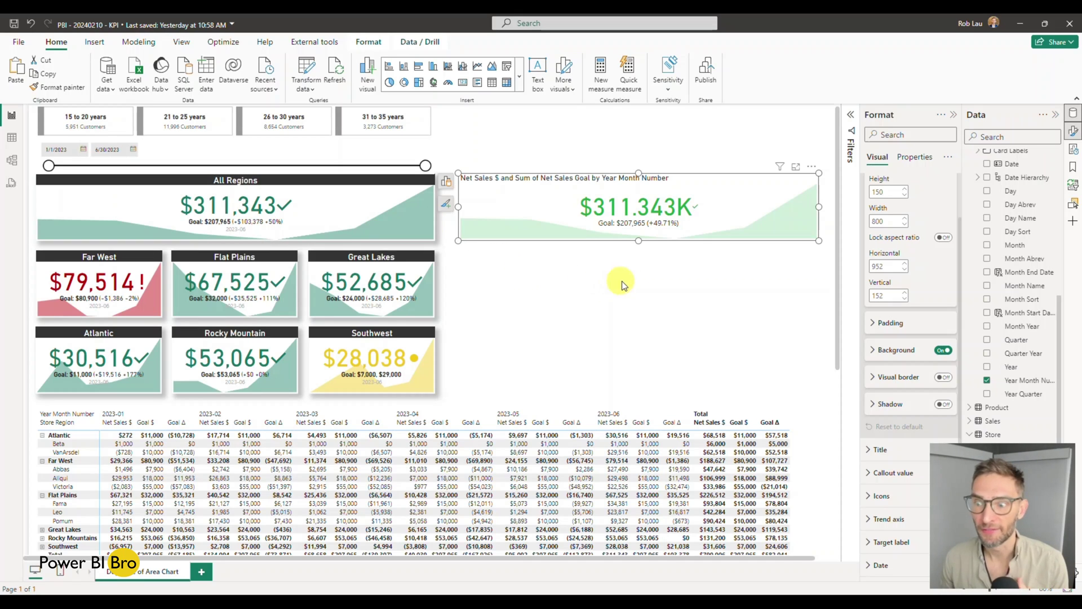
left_click(883, 405)
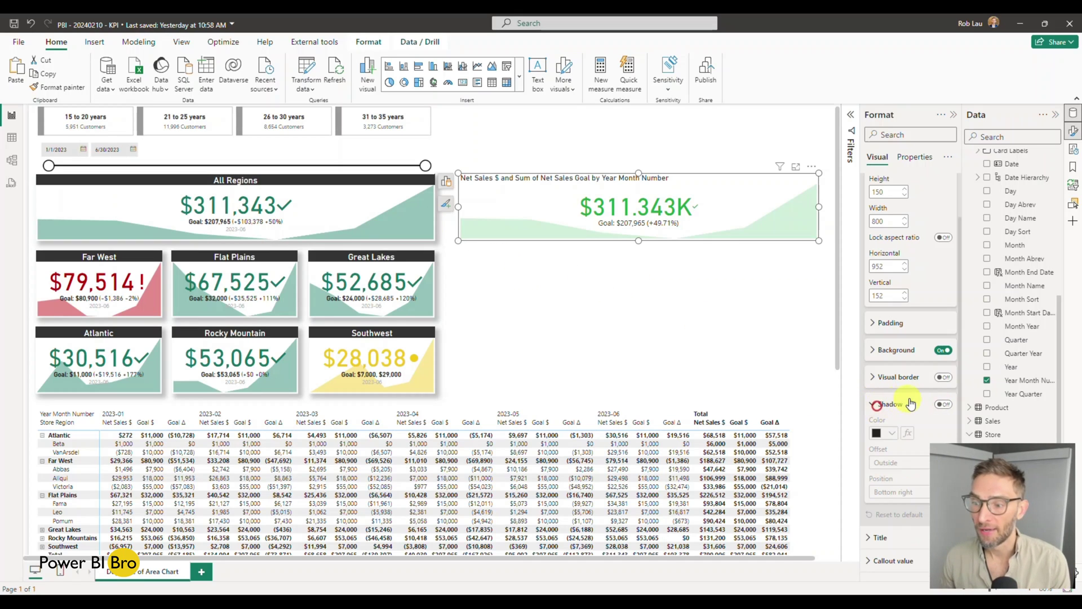
left_click(943, 405)
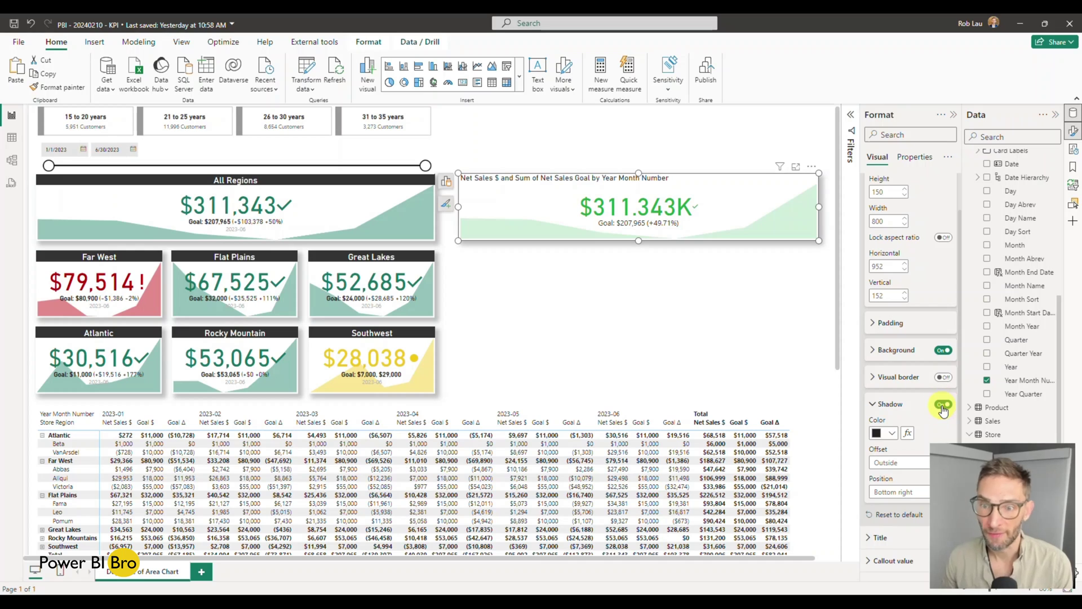
scroll(886, 375, "down", 2)
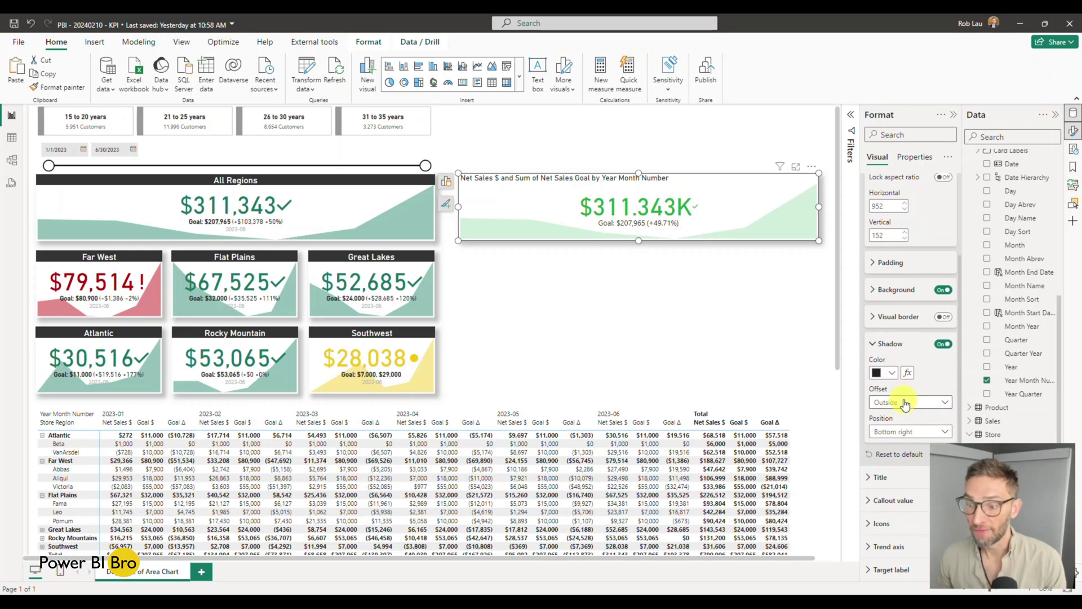
left_click(875, 338)
scroll(895, 324, "up", 3)
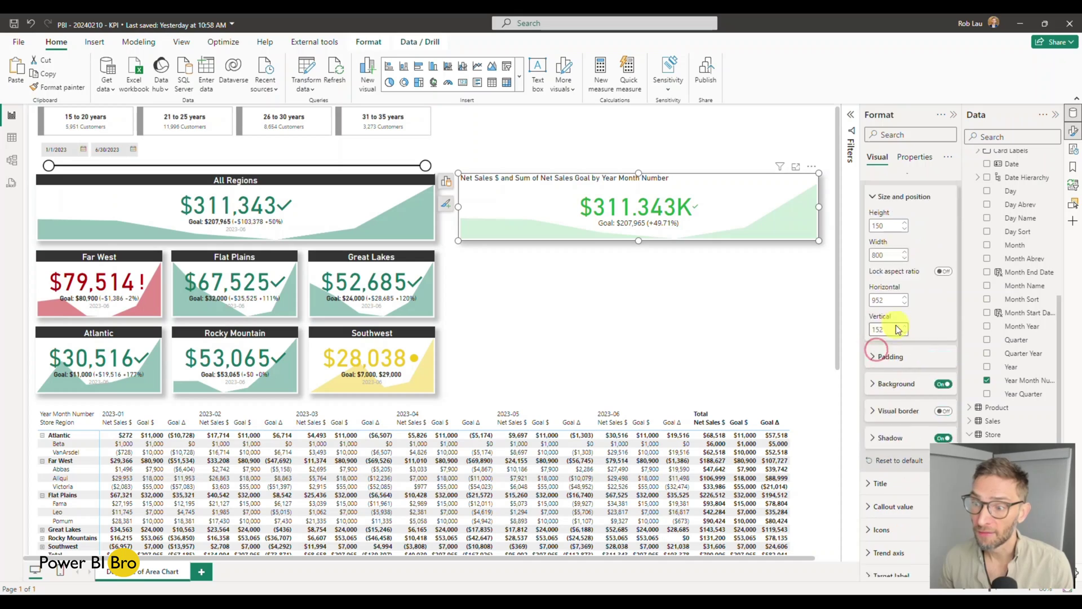
left_click(869, 190)
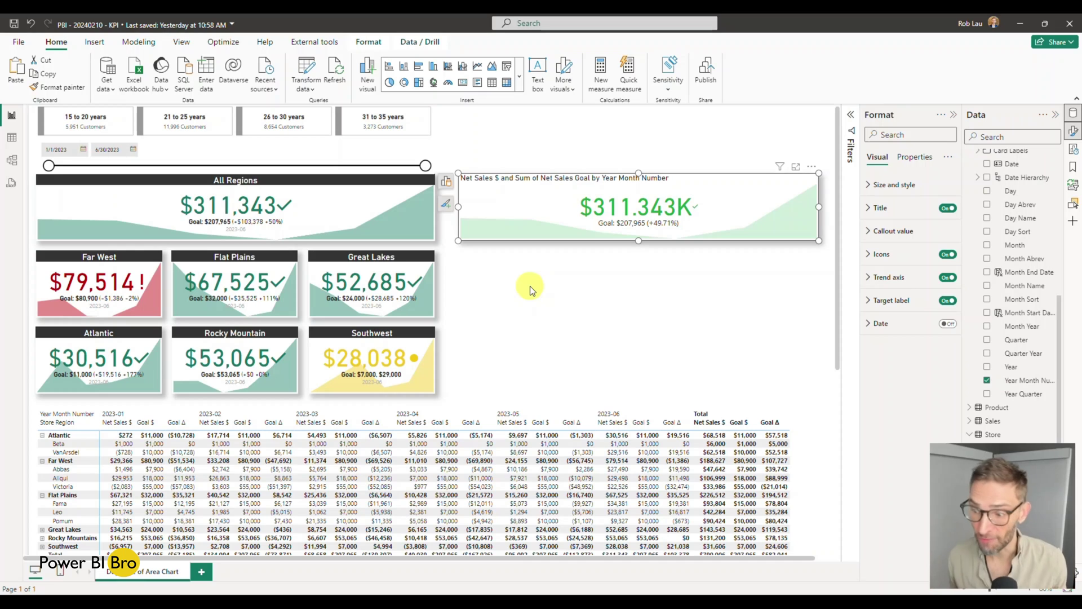
Step: Replace the new KPI's title text with "All Regions" and center it horizontally
left_click(878, 209)
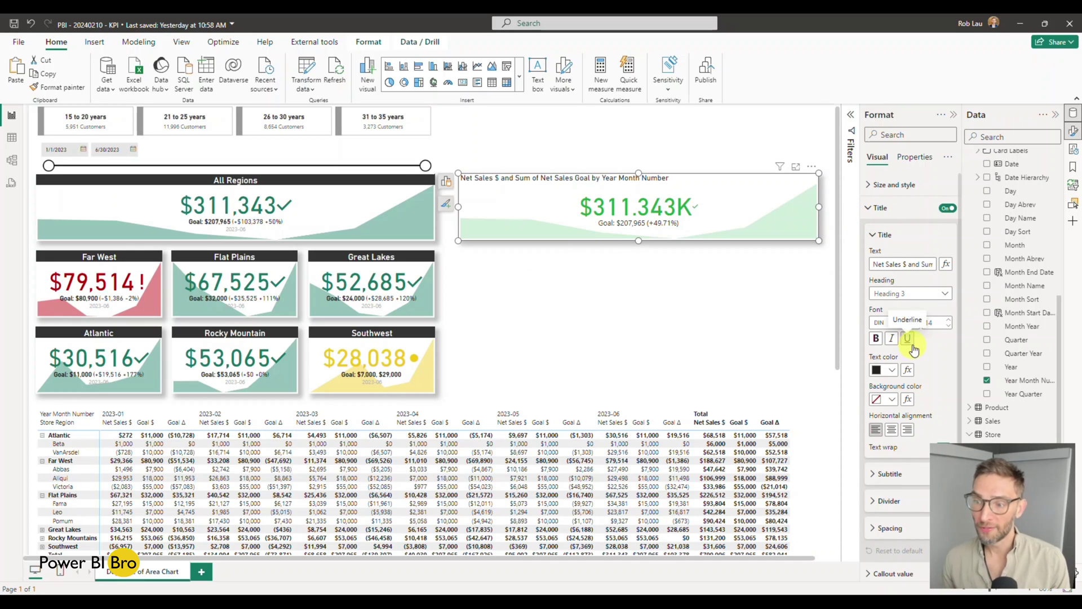
left_click_drag(914, 263, 966, 265)
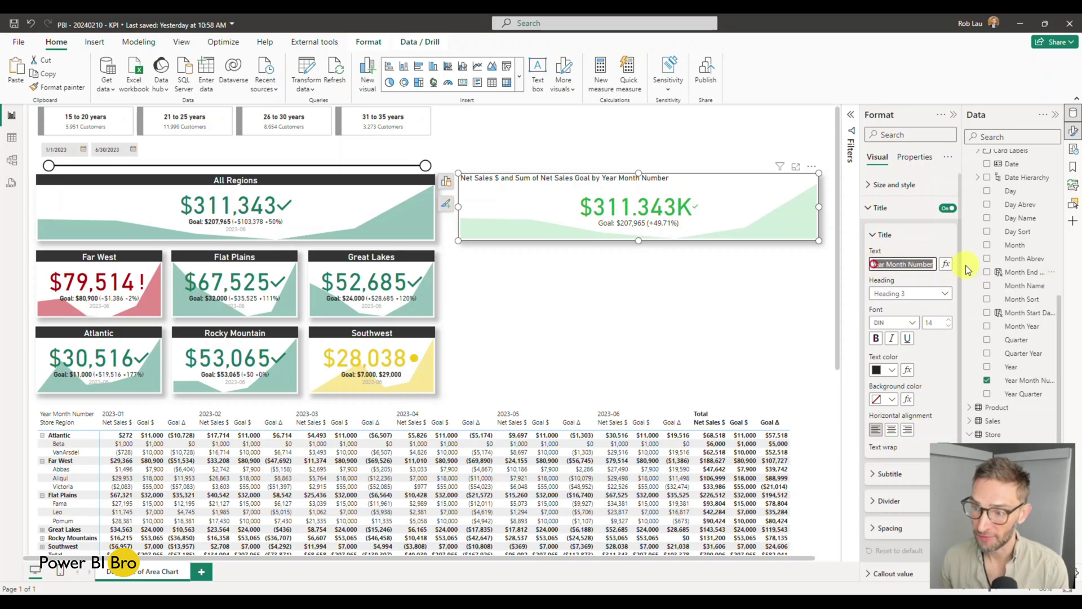
key("BackSpace")
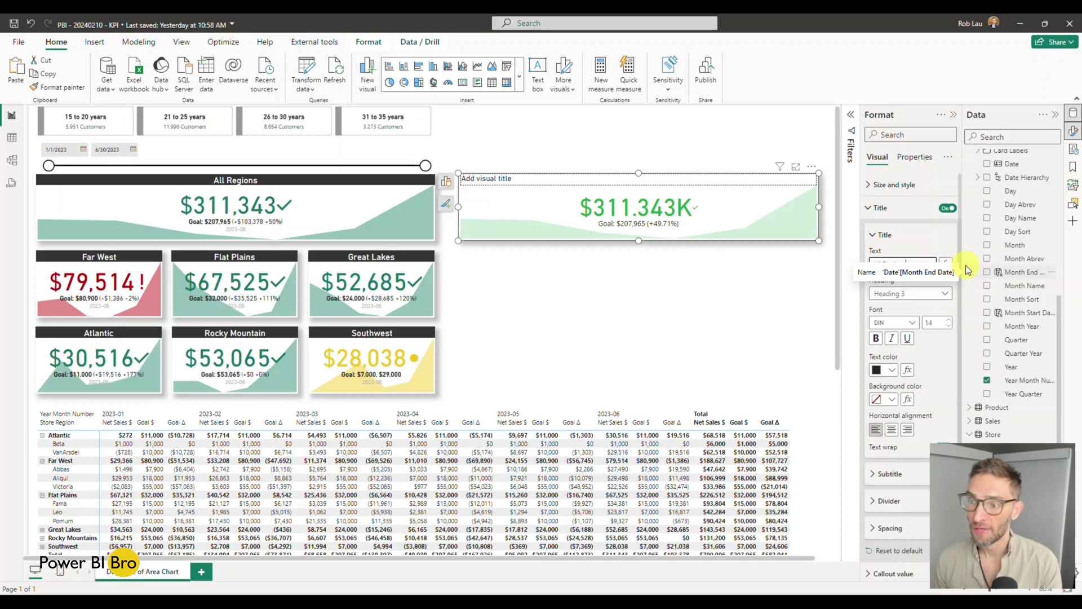
left_click(891, 429)
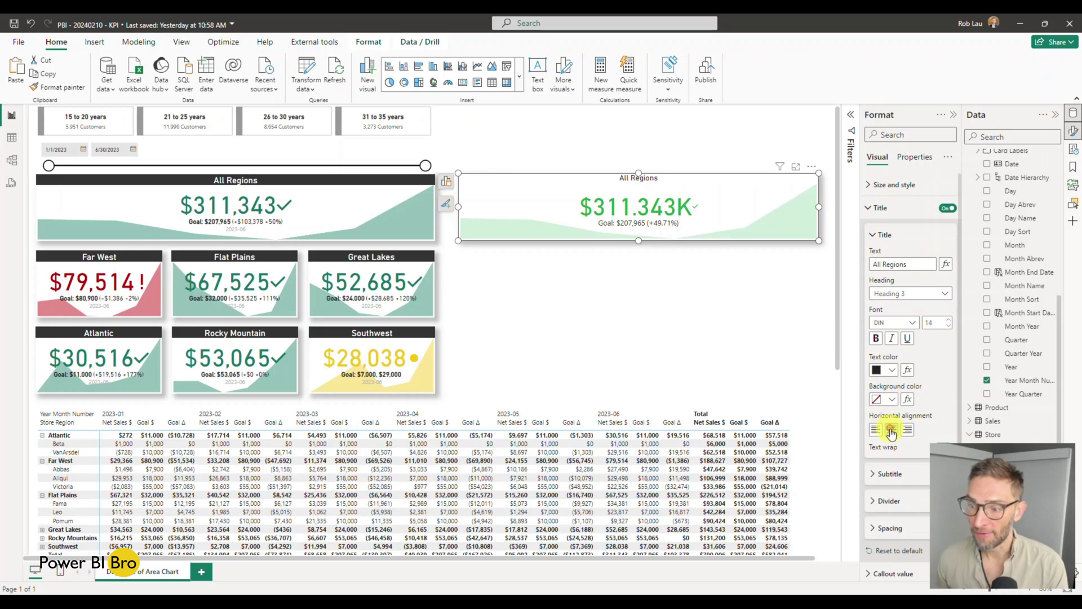
left_click(689, 320)
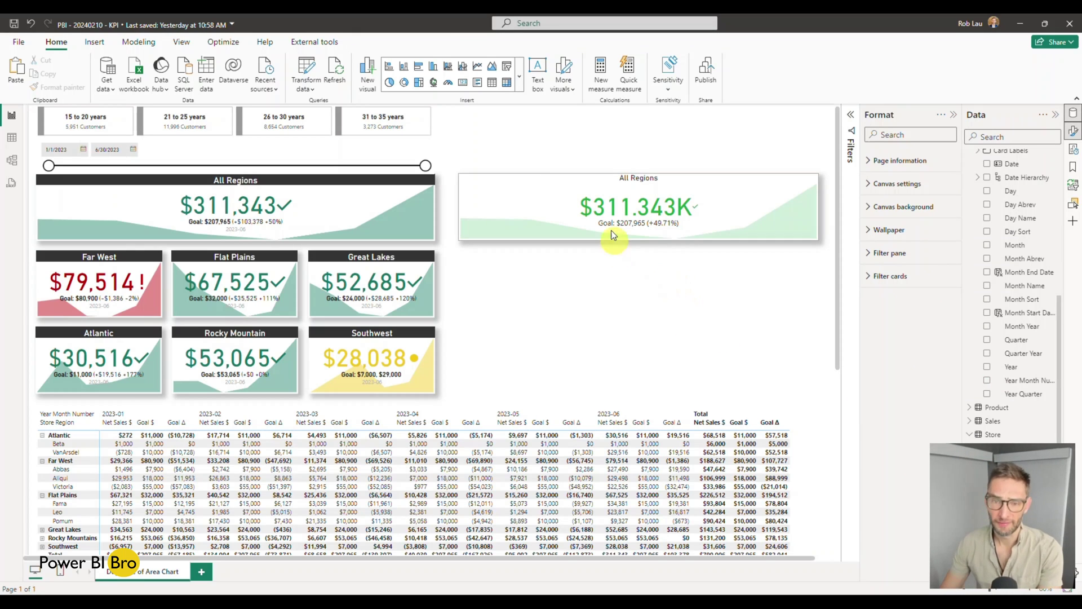
Step: Give the new KPI's title a dark gray background and white text
left_click(530, 188)
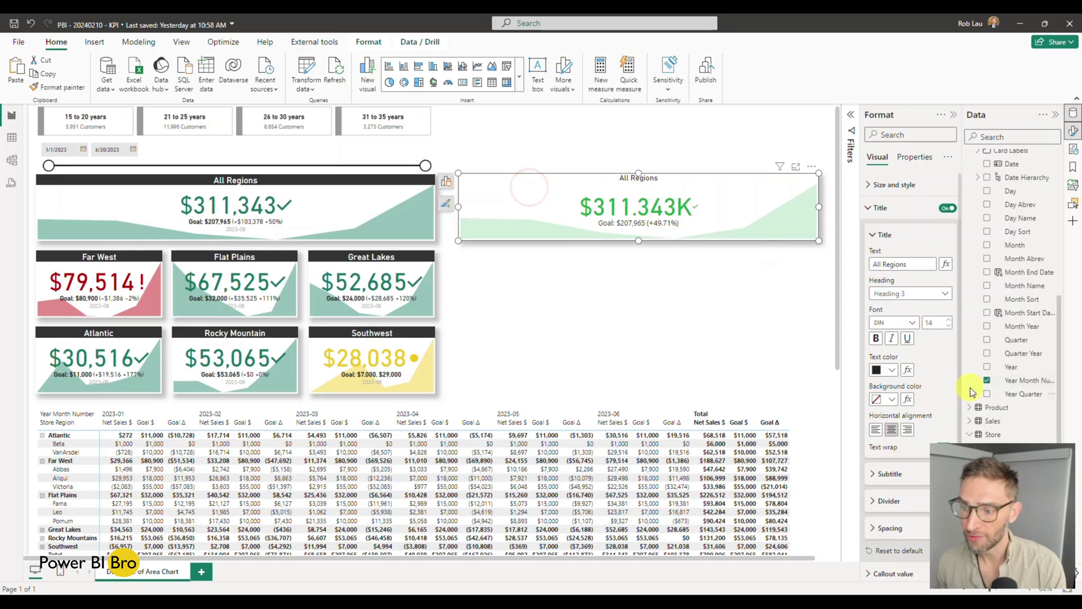
left_click(891, 398)
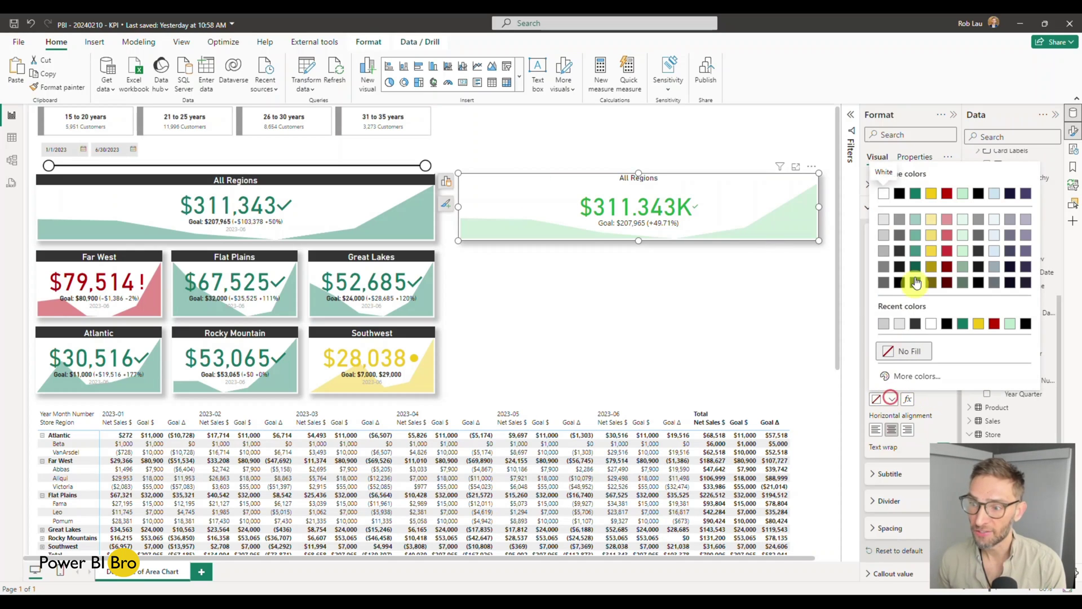
left_click(900, 235)
left_click(892, 371)
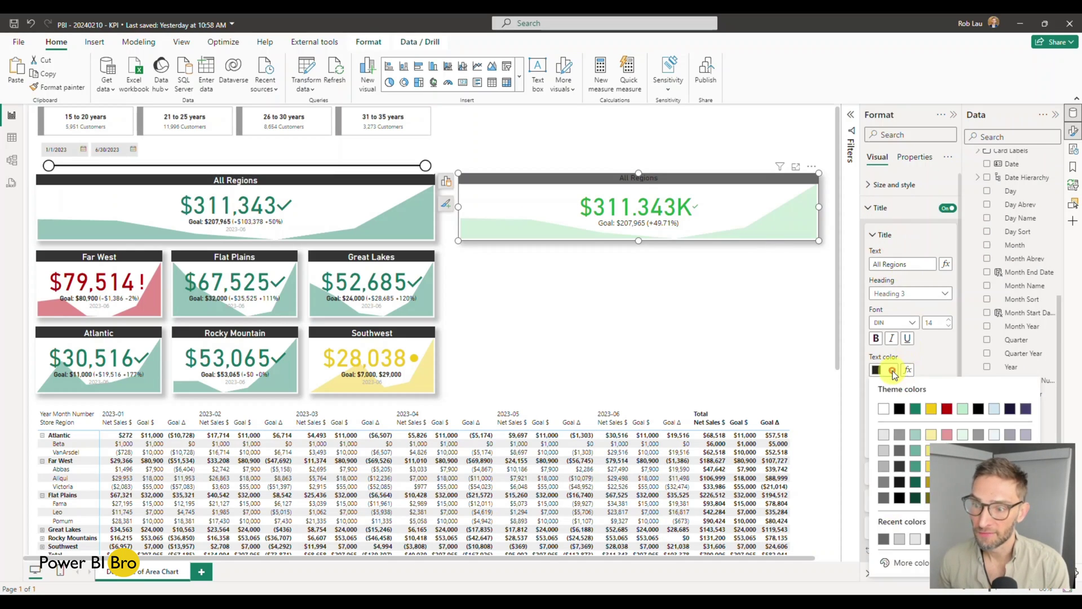
left_click(881, 409)
Step: Copy the title background color #333333 from the original All Regions card and apply it to the new KPI's title background
left_click(419, 214)
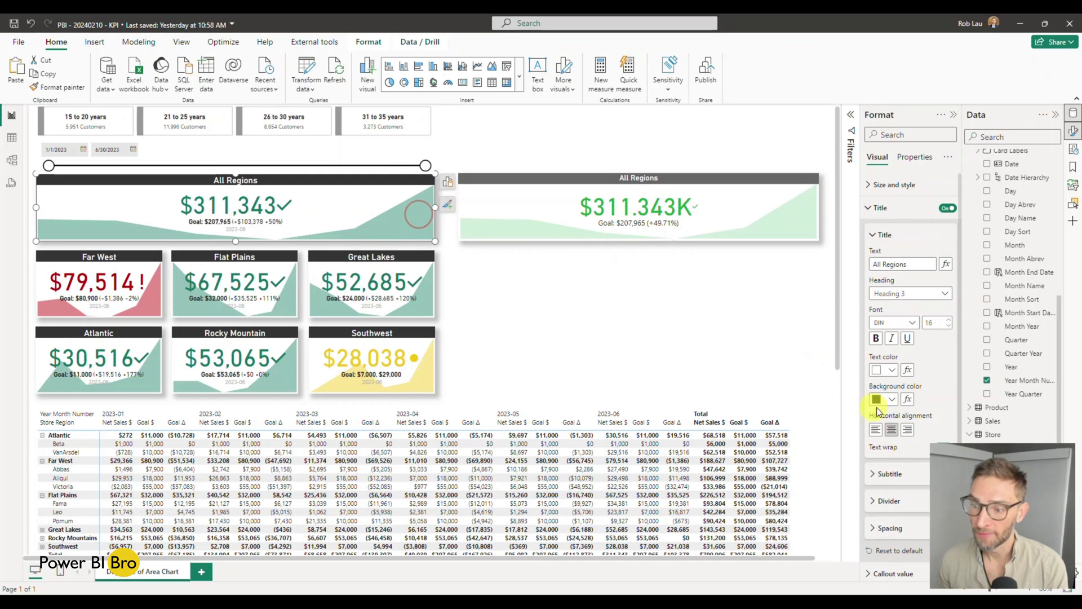
left_click(891, 399)
left_click(911, 375)
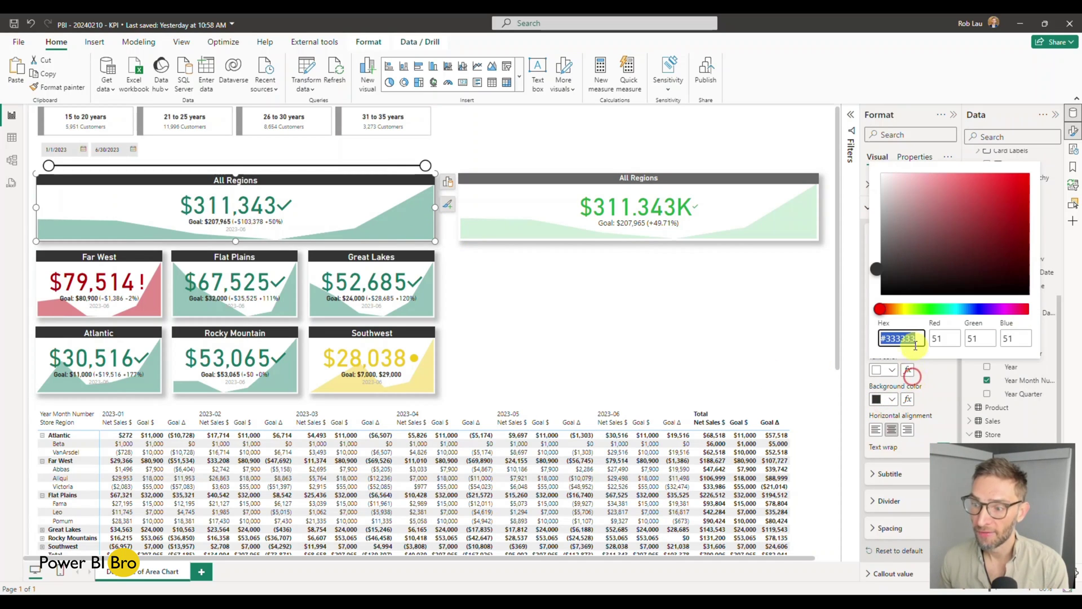
left_click(762, 346)
left_click(519, 185)
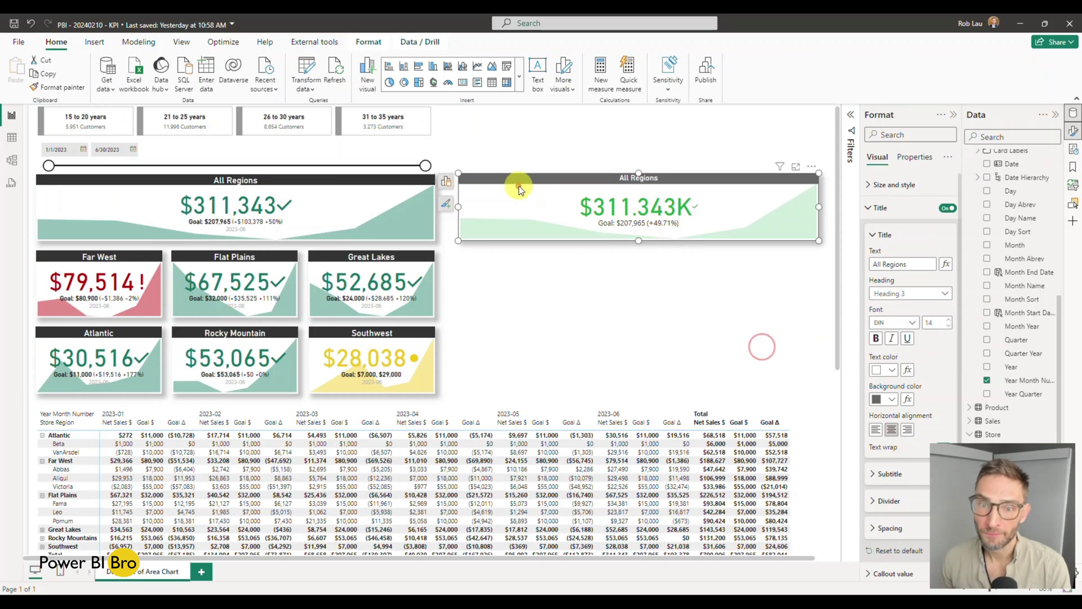
left_click(896, 399)
left_click(884, 333)
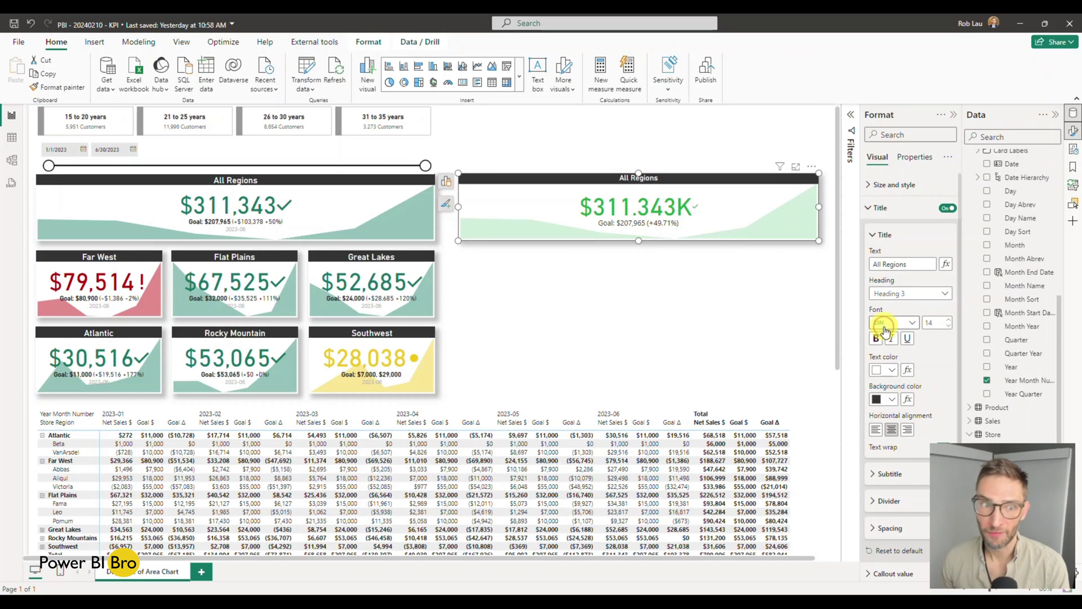
Step: Set the new KPI's title font size to 16, matching the original All Regions card
left_click(378, 213)
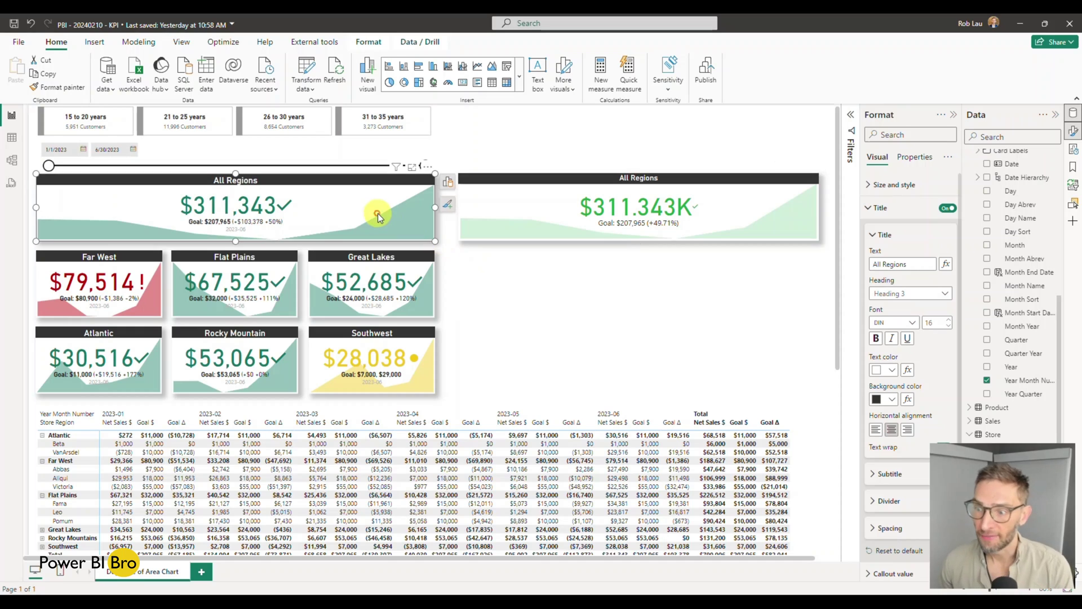
left_click(586, 210)
left_click(949, 318)
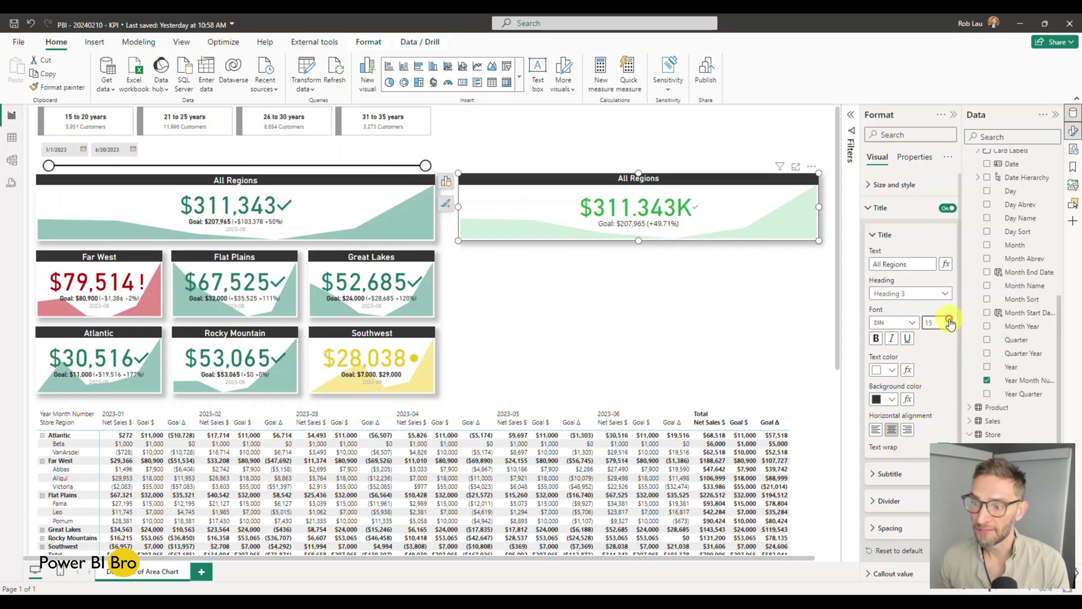
left_click(624, 345)
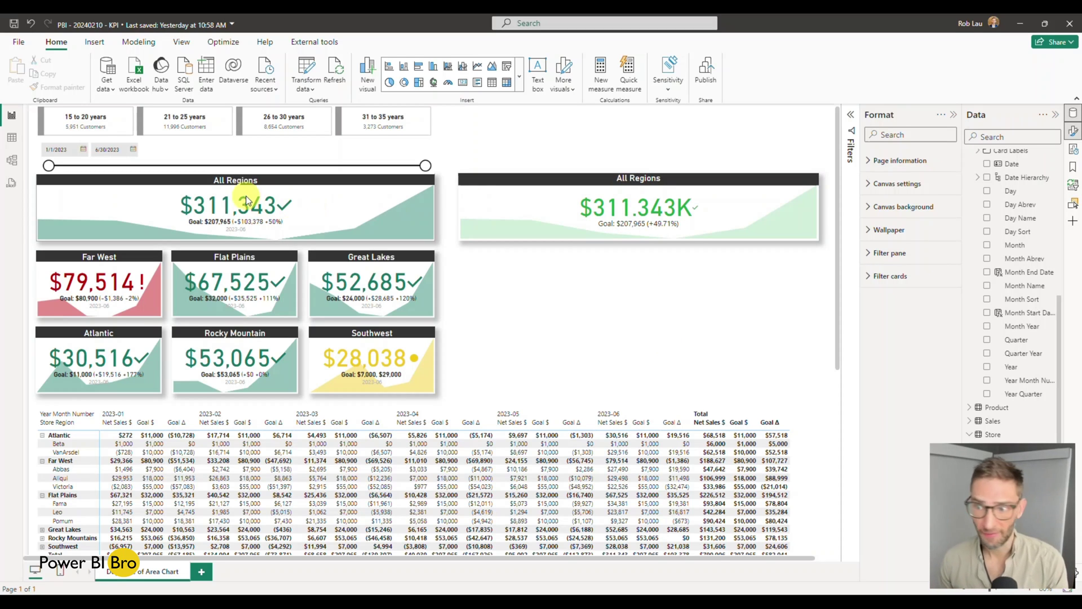
Step: Set the new KPI's padding to 3 px on all four sides, matching the original All Regions card
left_click(518, 231)
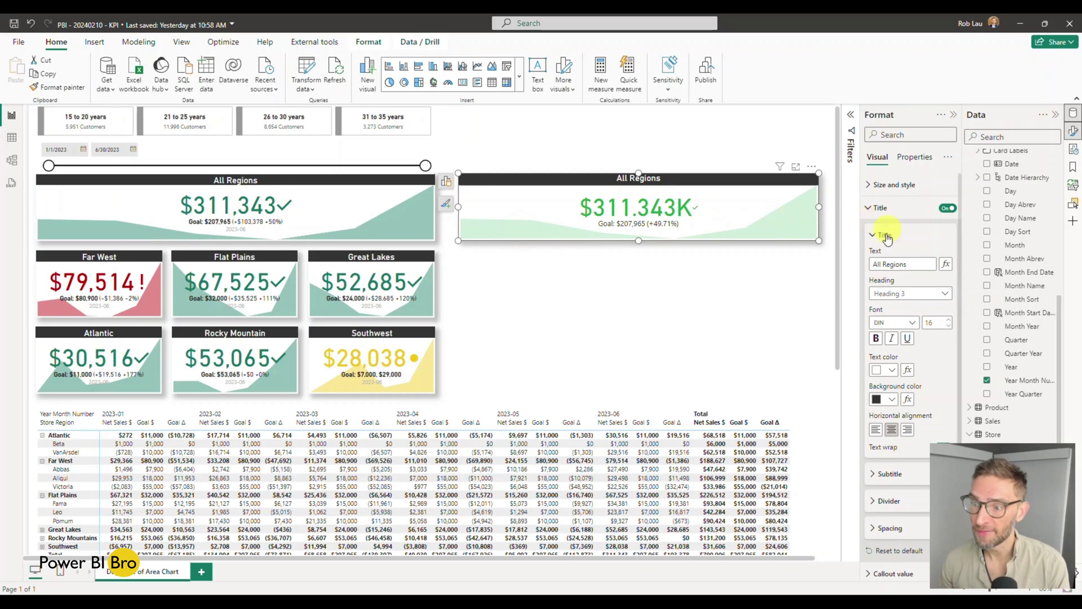
left_click(876, 209)
left_click(875, 185)
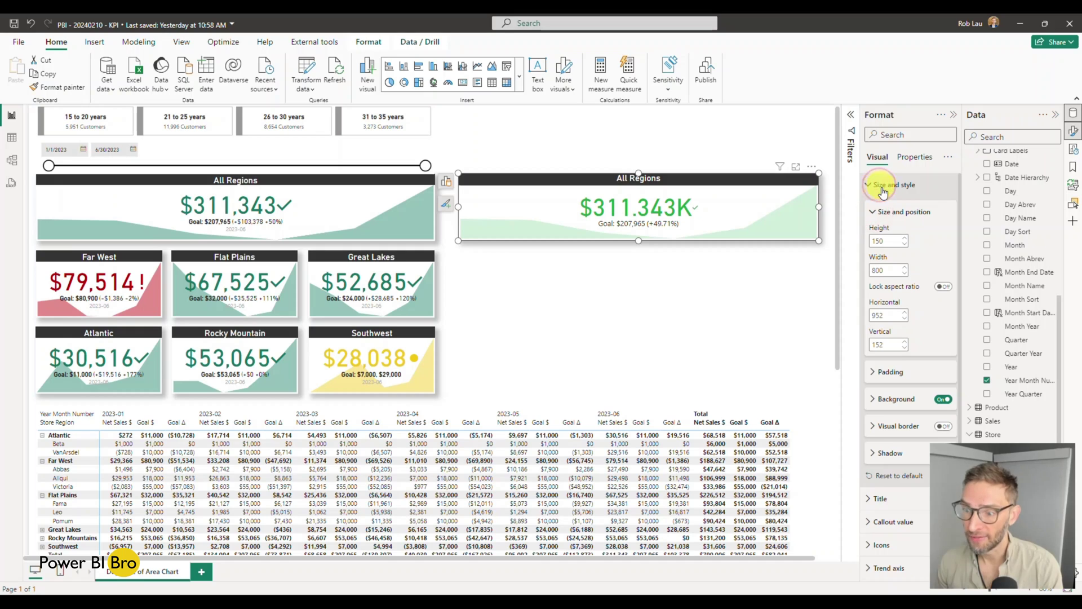
left_click(889, 370)
left_click(355, 216)
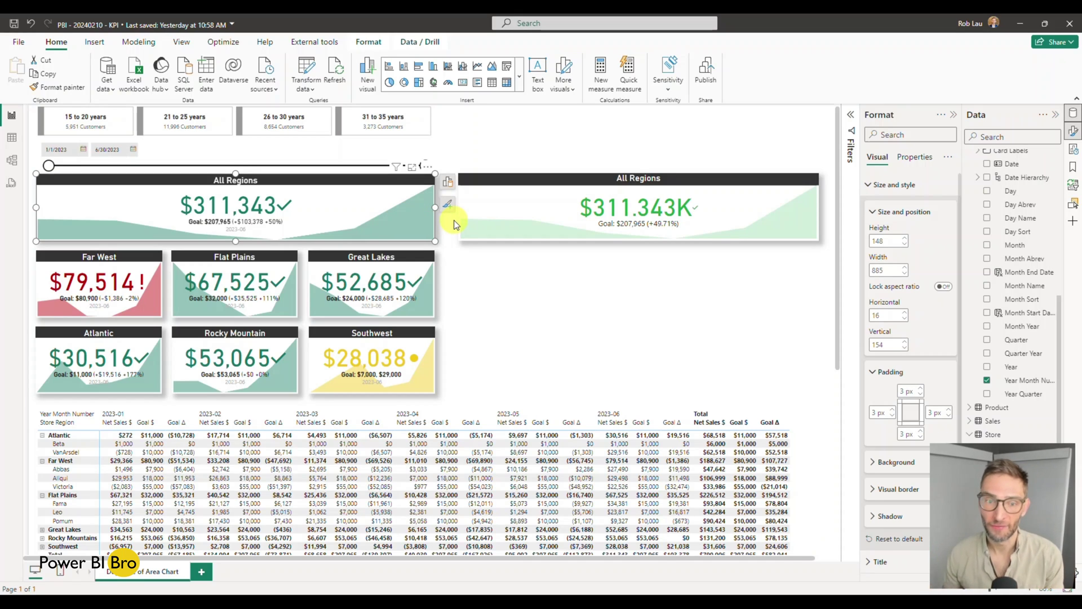
left_click(506, 225)
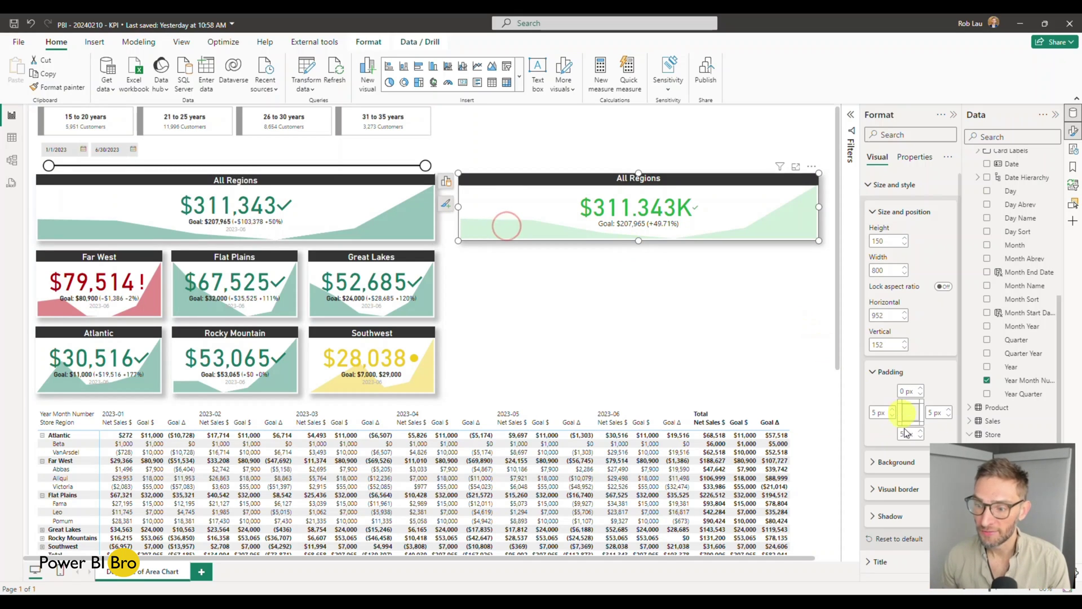
left_click(893, 415)
left_click(893, 415)
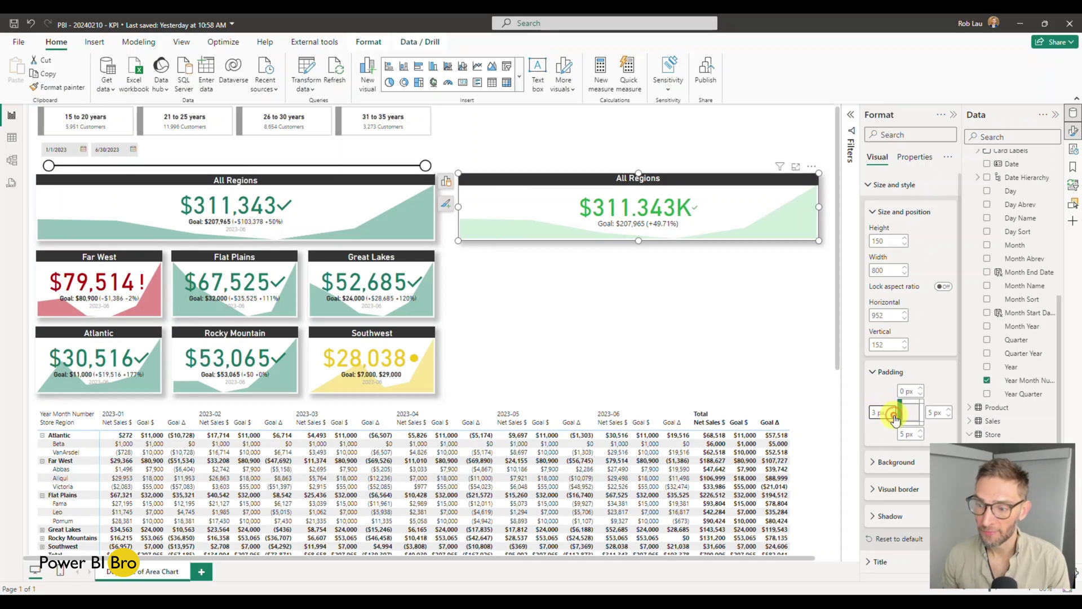
left_click(920, 437)
left_click(920, 437)
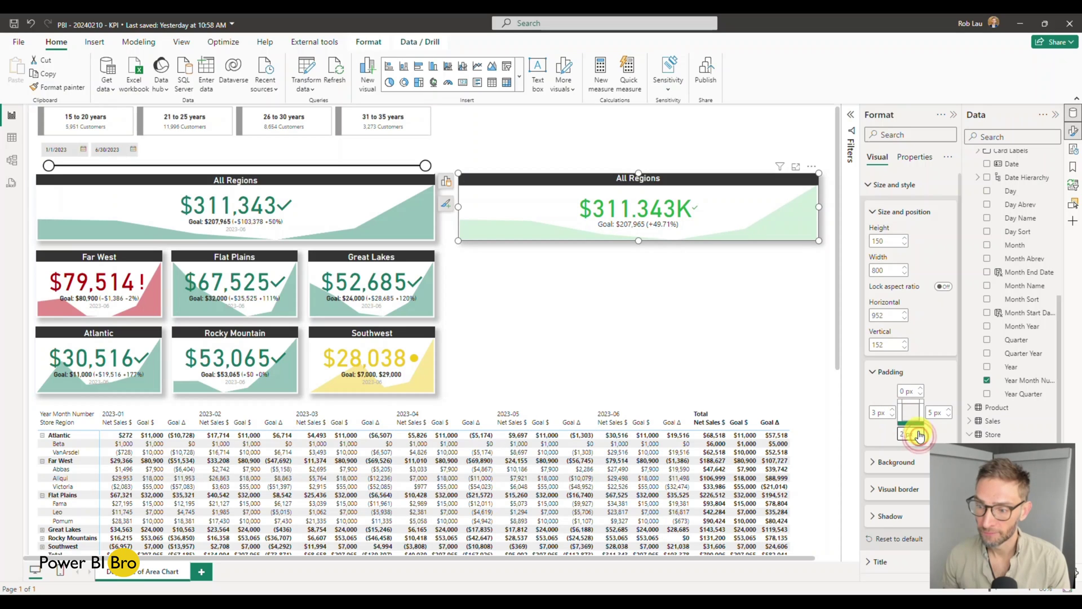
left_click(948, 417)
left_click(949, 417)
left_click(921, 398)
left_click(920, 389)
left_click(921, 389)
left_click(920, 389)
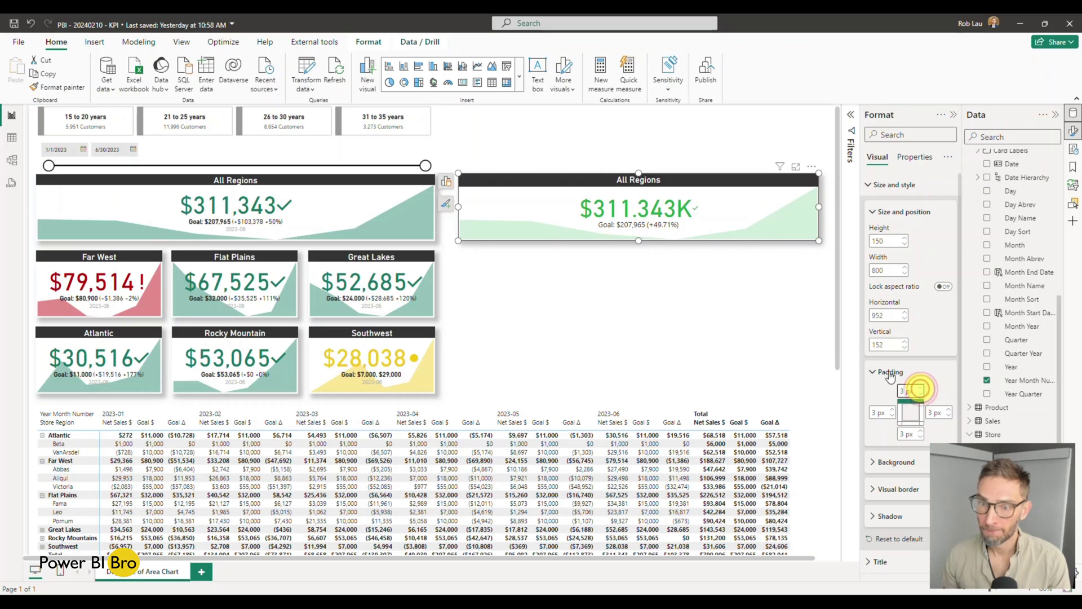
left_click(735, 334)
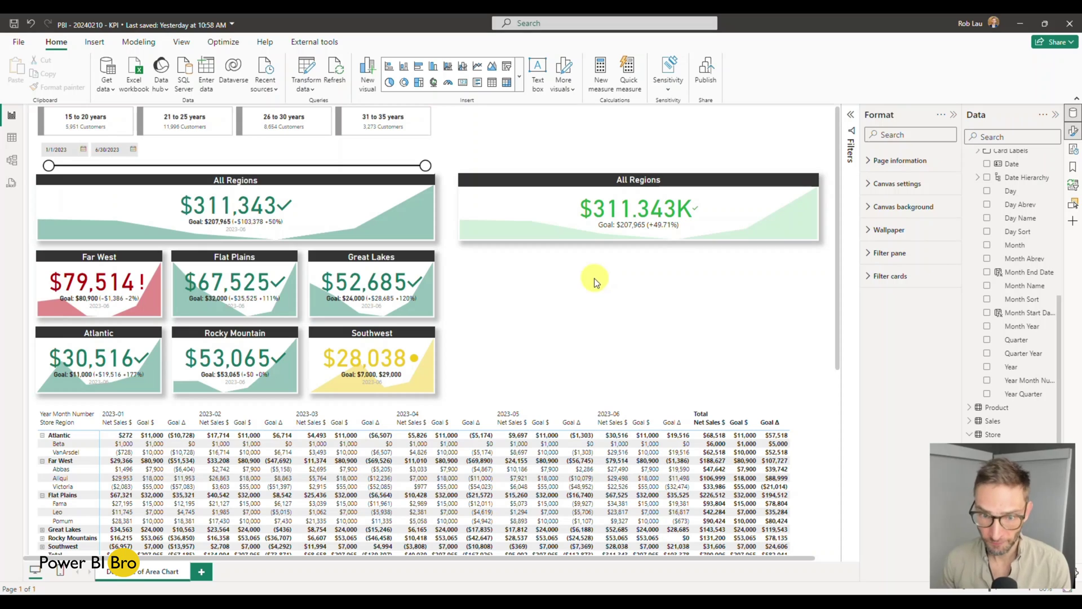
Step: Set the display units of the new All Regions KPI's callout value to None
left_click(536, 232)
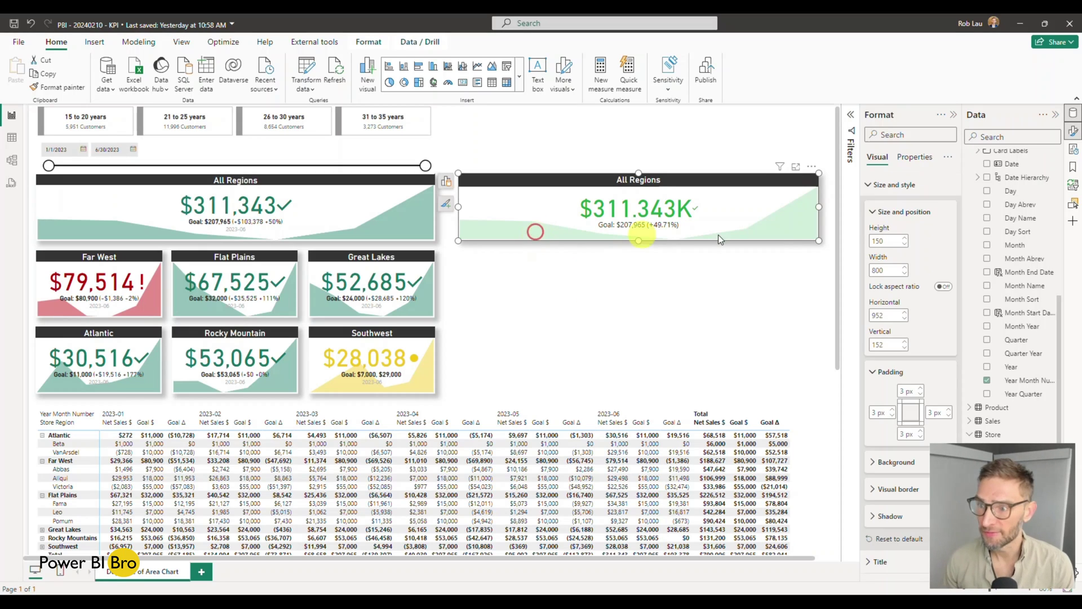
left_click(871, 191)
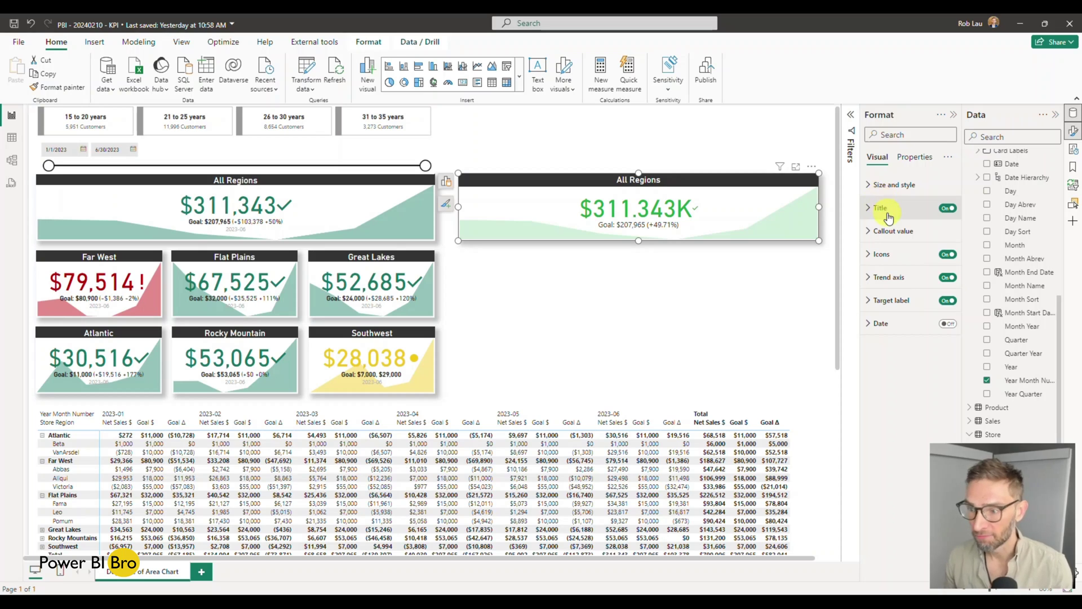
left_click(888, 234)
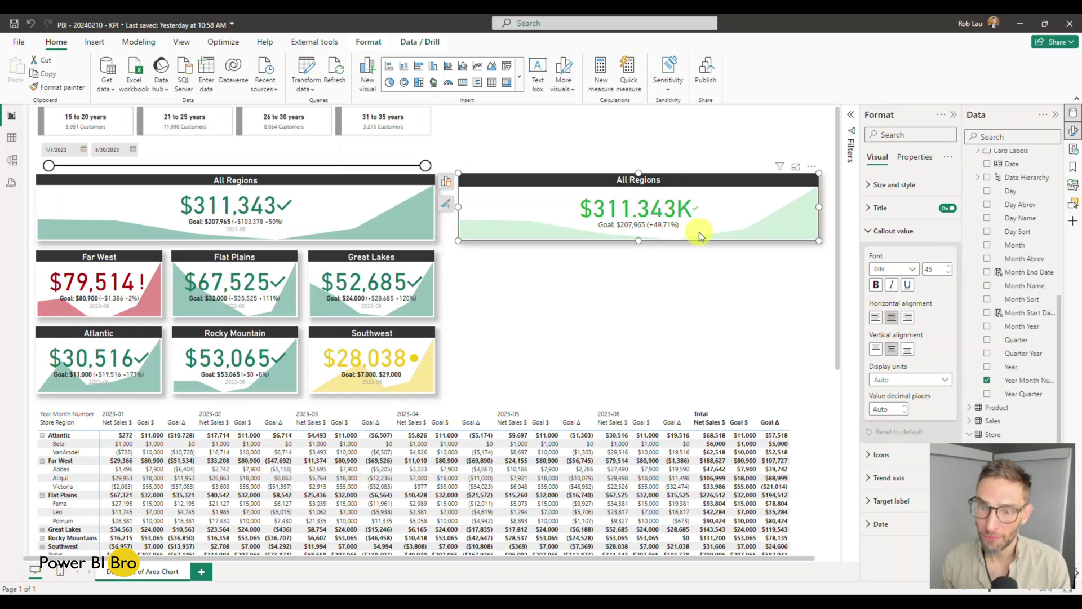
left_click(876, 284)
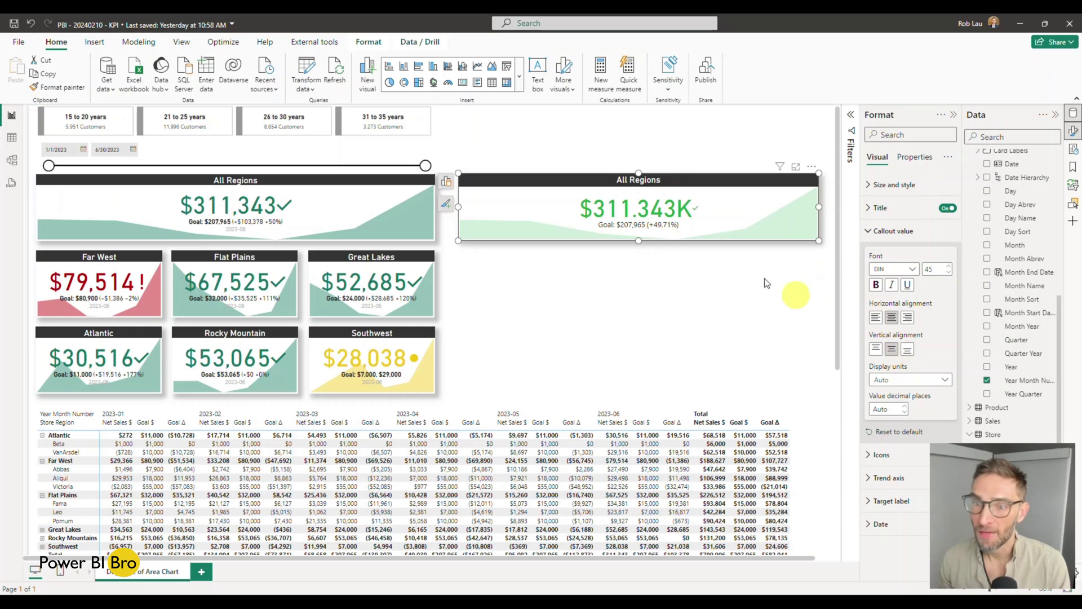
left_click(898, 379)
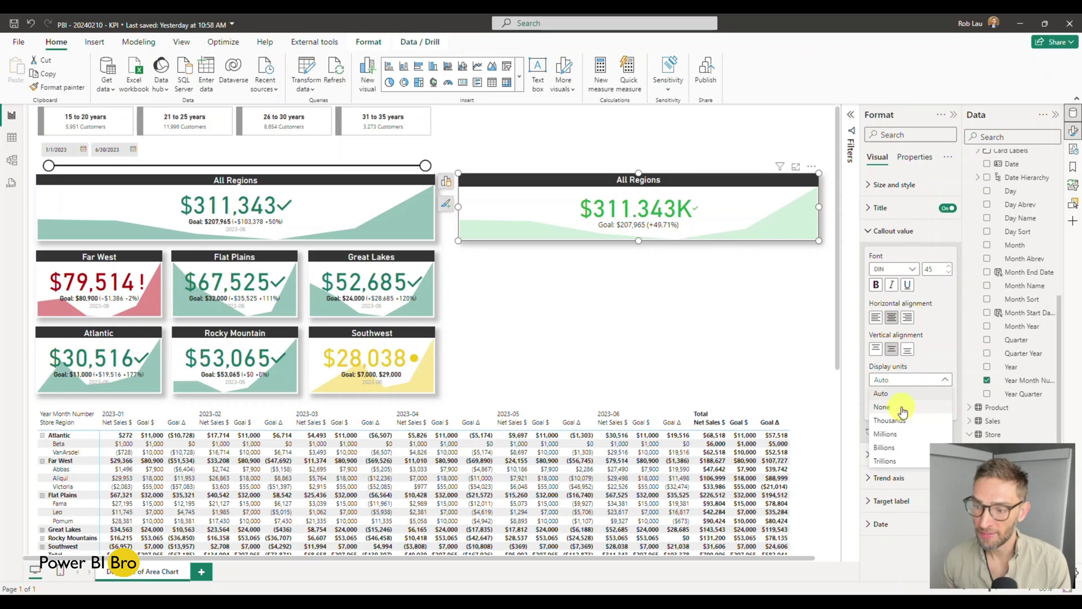
left_click(902, 407)
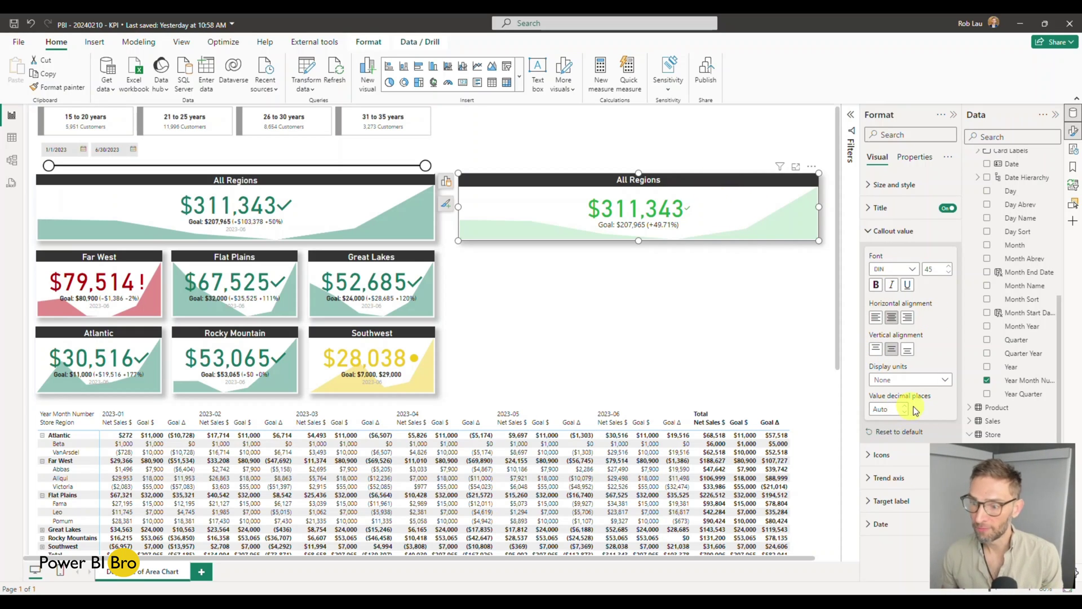
Step: Set the new KPI's icon size to 25 pt
left_click(882, 455)
scroll(916, 373, "down", 1)
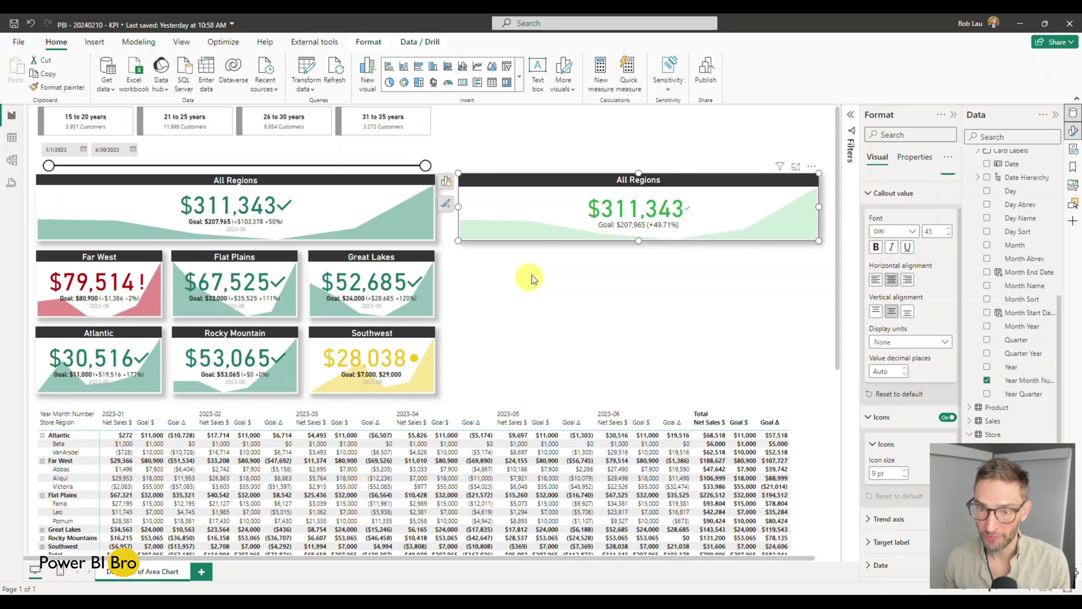
left_click(905, 470)
left_click(905, 470)
left_click(905, 470)
left_click(905, 471)
left_click(905, 470)
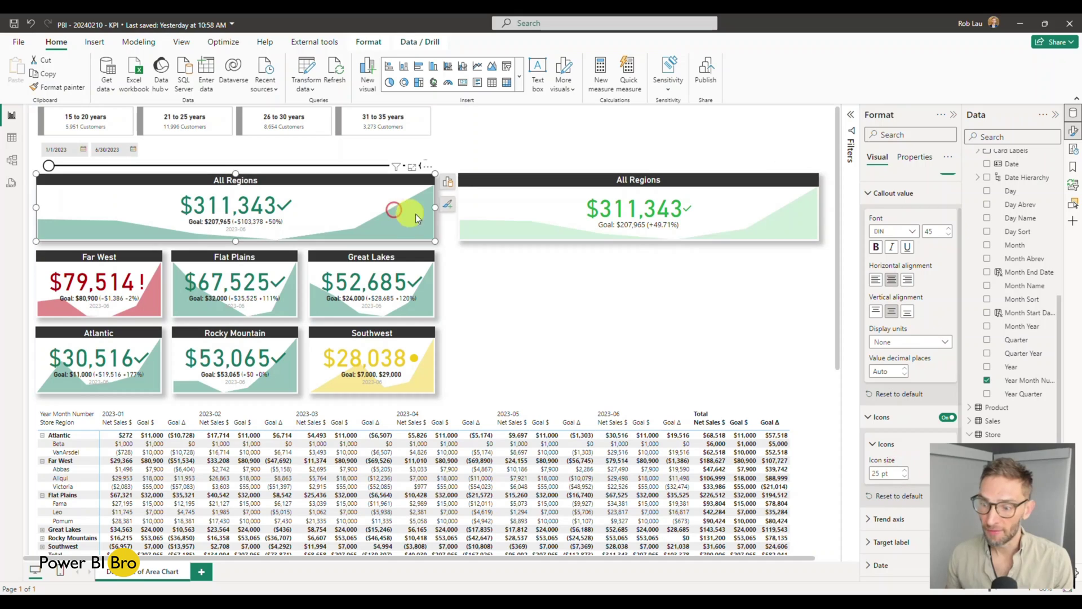
left_click(905, 470)
left_click(905, 470)
left_click(905, 470)
left_click(905, 471)
left_click(905, 470)
left_click(905, 470)
left_click(905, 470)
left_click(905, 470)
left_click(905, 470)
left_click(905, 470)
left_click(905, 470)
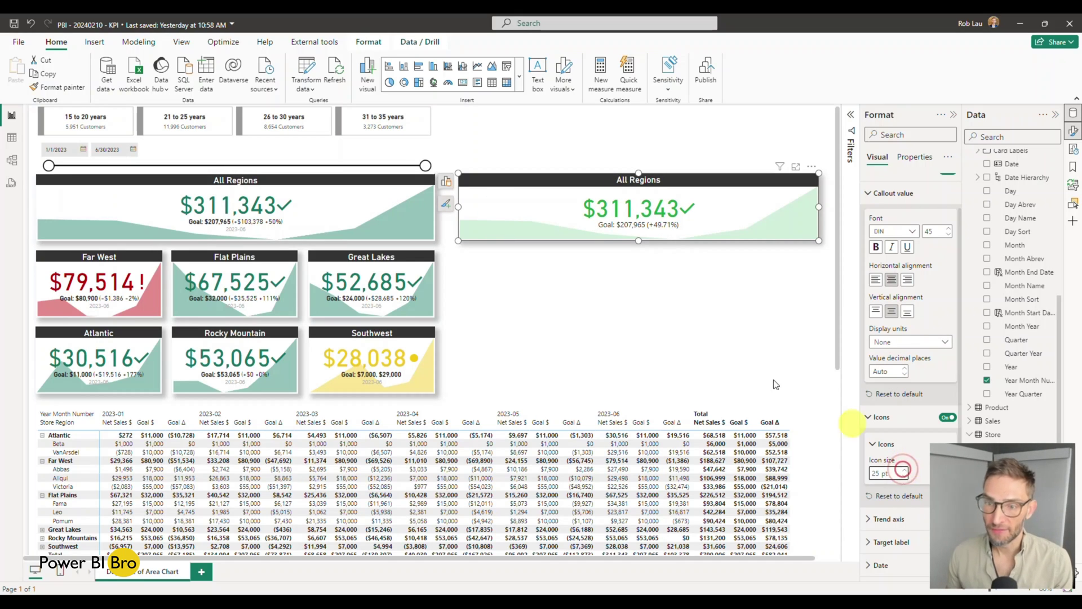
left_click(647, 323)
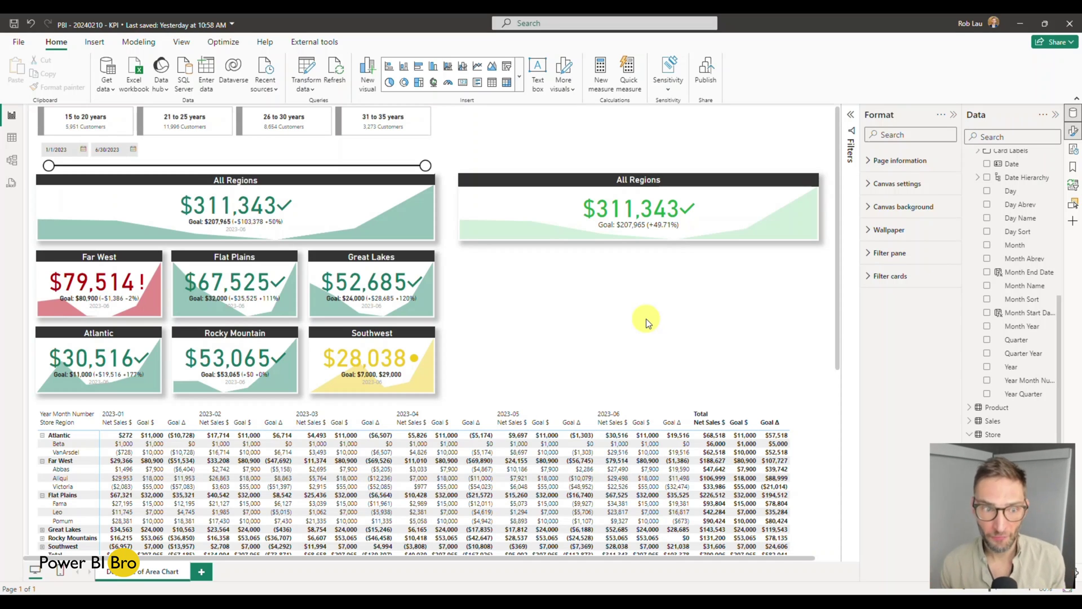
Step: Set the new KPI's trend axis colors to dark green for good, yellow for neutral and dark red for bad
left_click(526, 214)
left_click(868, 242)
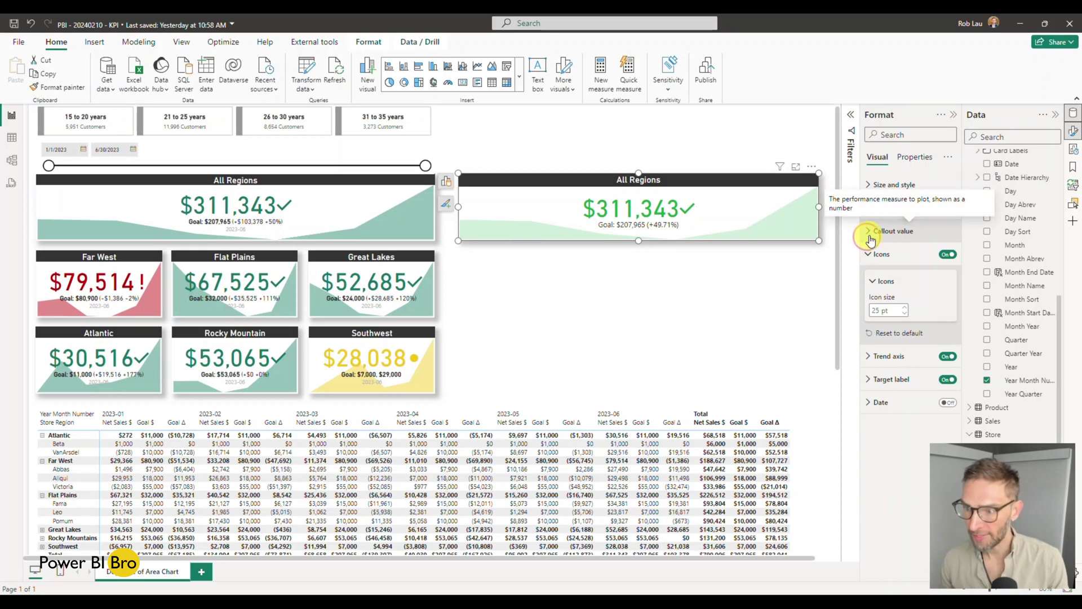
left_click(876, 256)
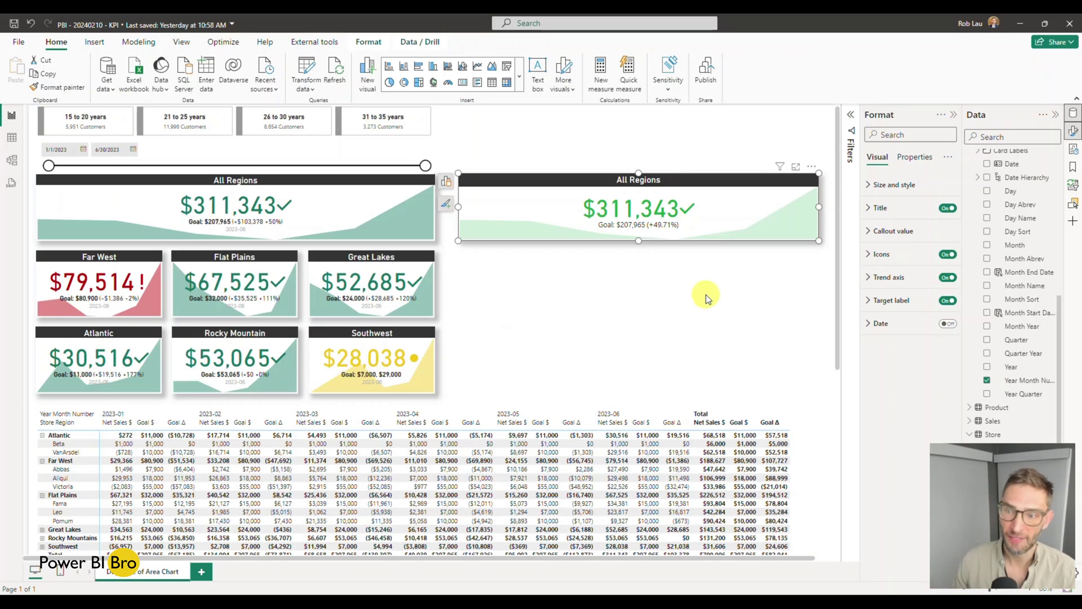
left_click(884, 284)
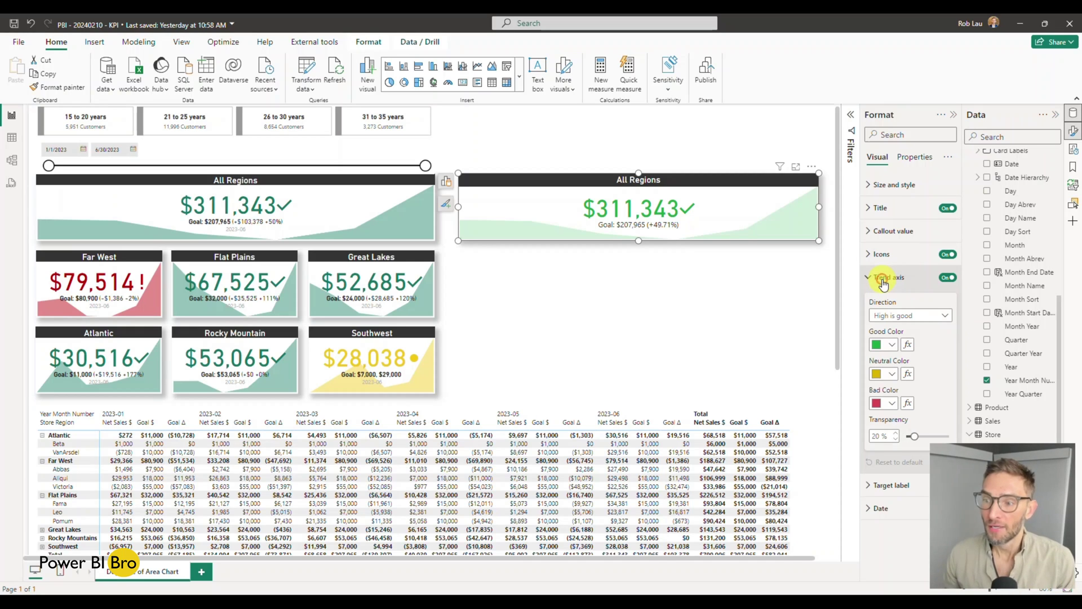
left_click(891, 345)
left_click(916, 385)
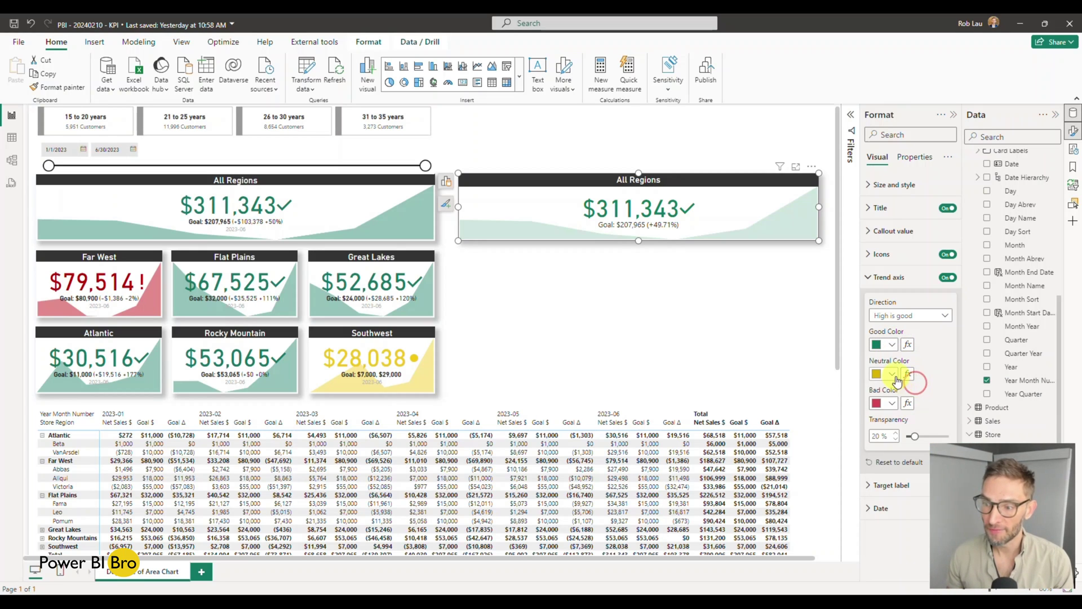
left_click(893, 374)
left_click(930, 414)
left_click(892, 403)
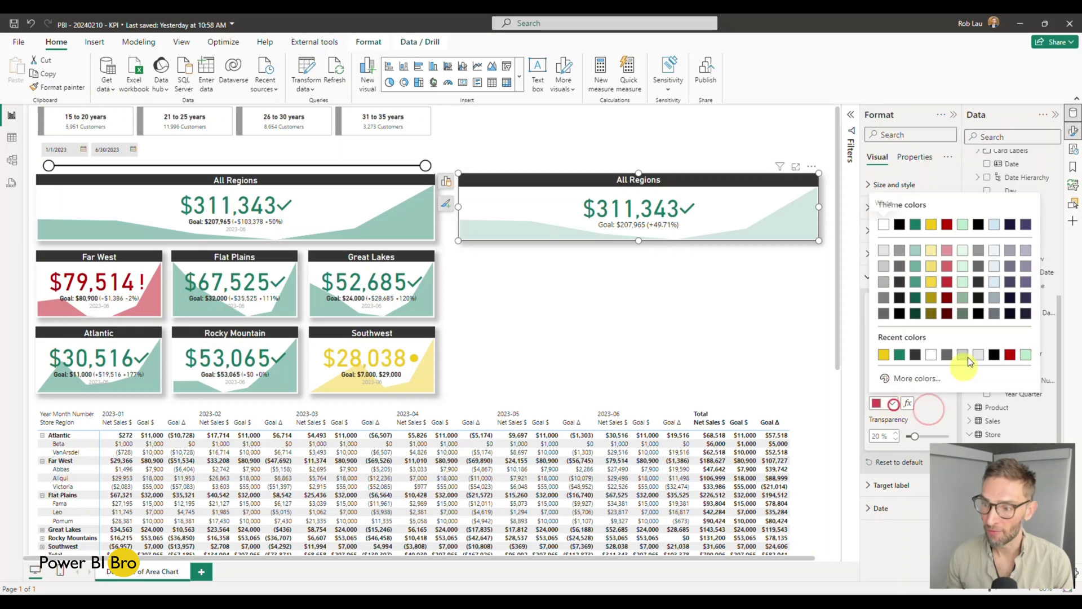
left_click(947, 228)
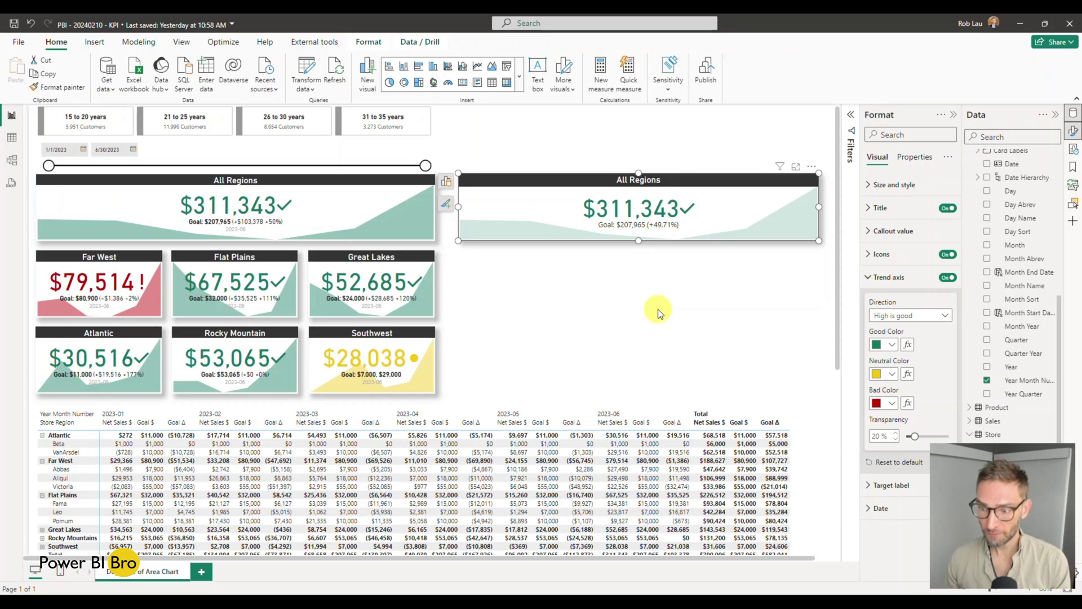
Step: Set the new KPI's trend axis transparency to 45%, matching the area shade of the original All Regions card
left_click_drag(914, 436, 951, 435)
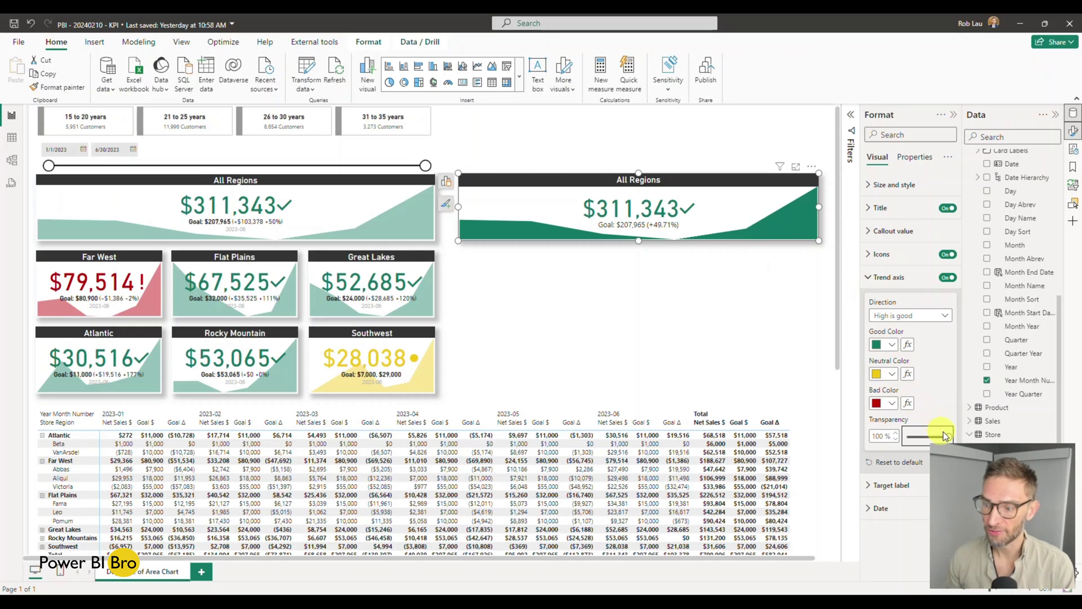
left_click_drag(949, 435, 934, 433)
left_click_drag(898, 439, 929, 436)
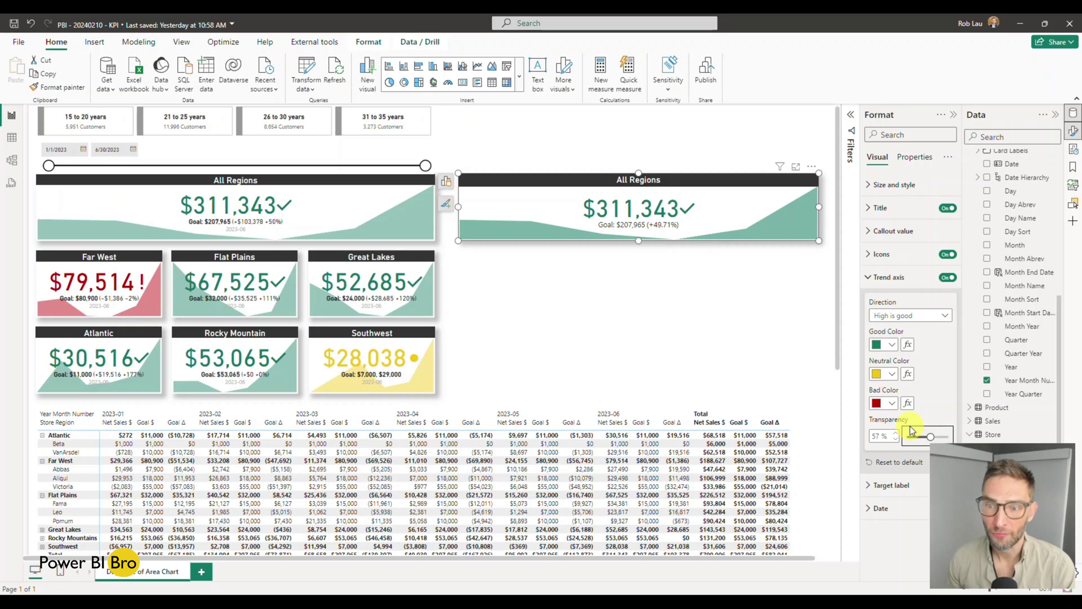
left_click(363, 214)
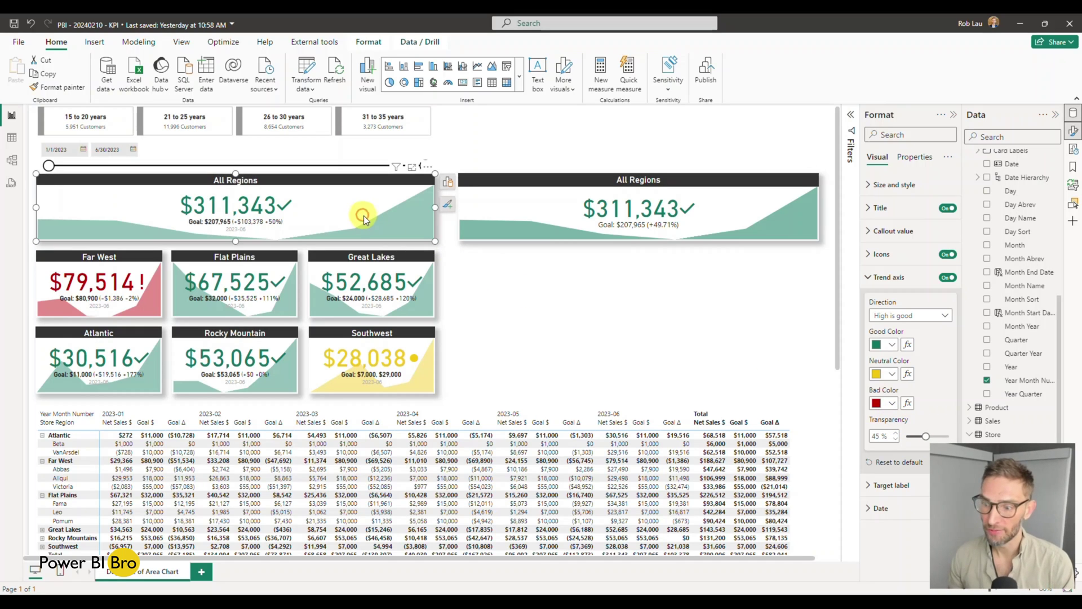
left_click(519, 214)
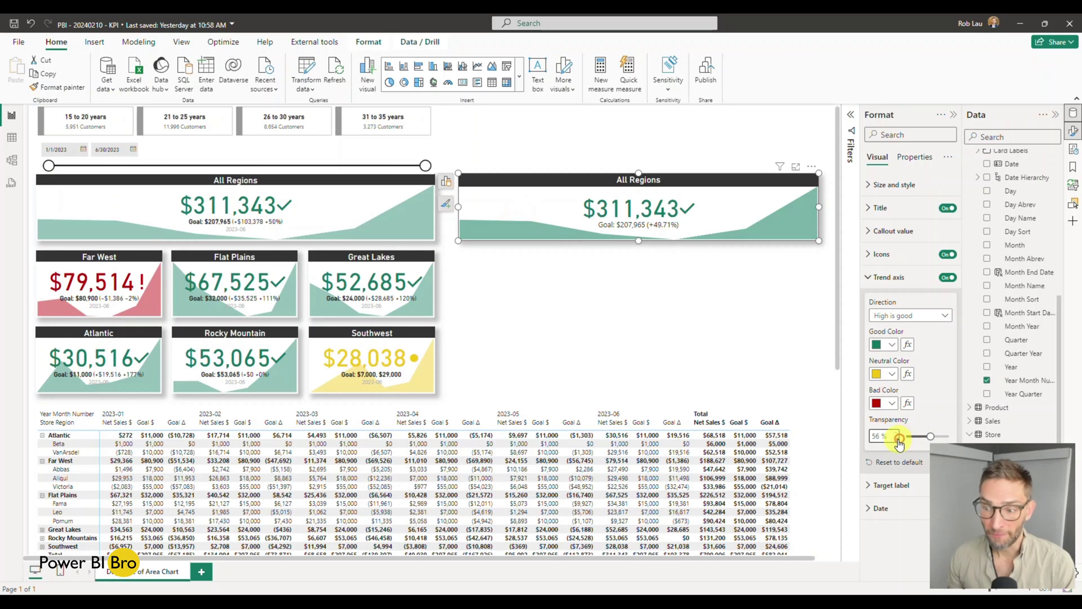
left_click(899, 442)
left_click(899, 443)
left_click(899, 438)
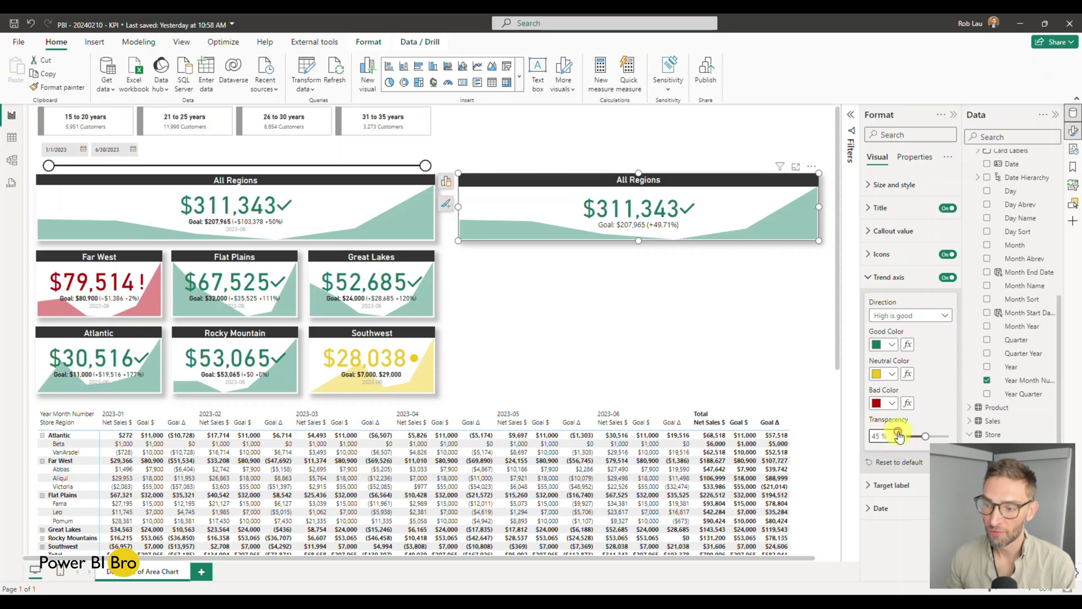
left_click(661, 337)
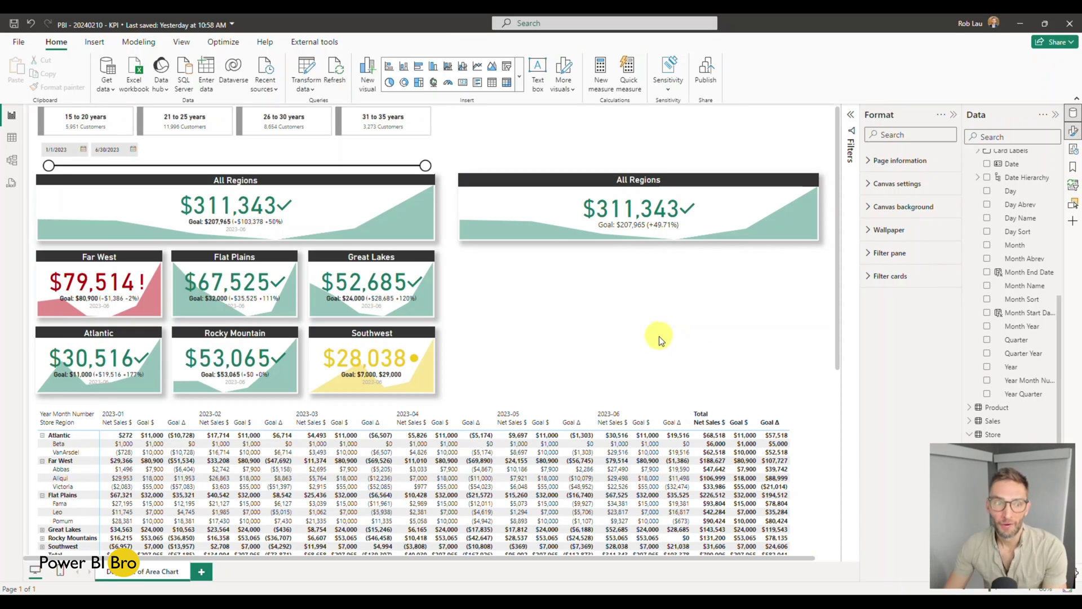
Step: Make the new KPI's target label values bold and set their font to DIN
left_click(579, 232)
left_click(867, 277)
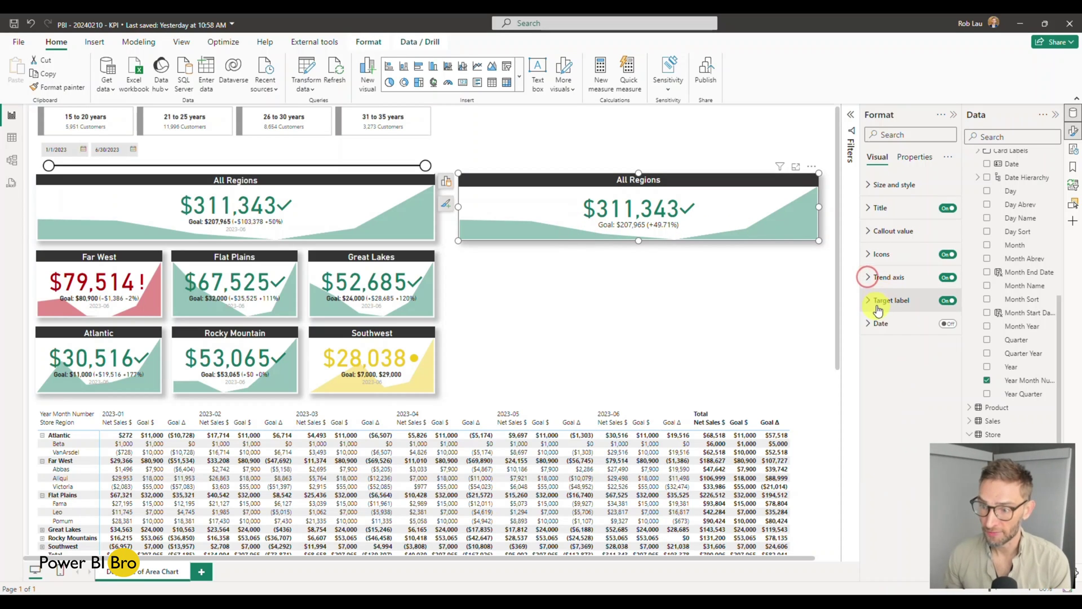
left_click(878, 303)
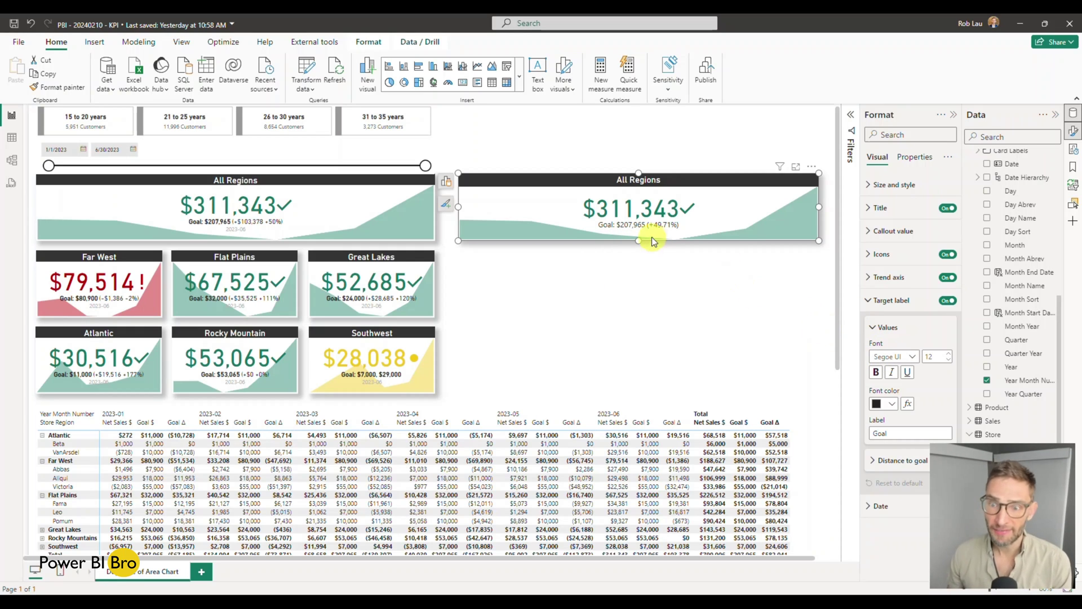
left_click(876, 372)
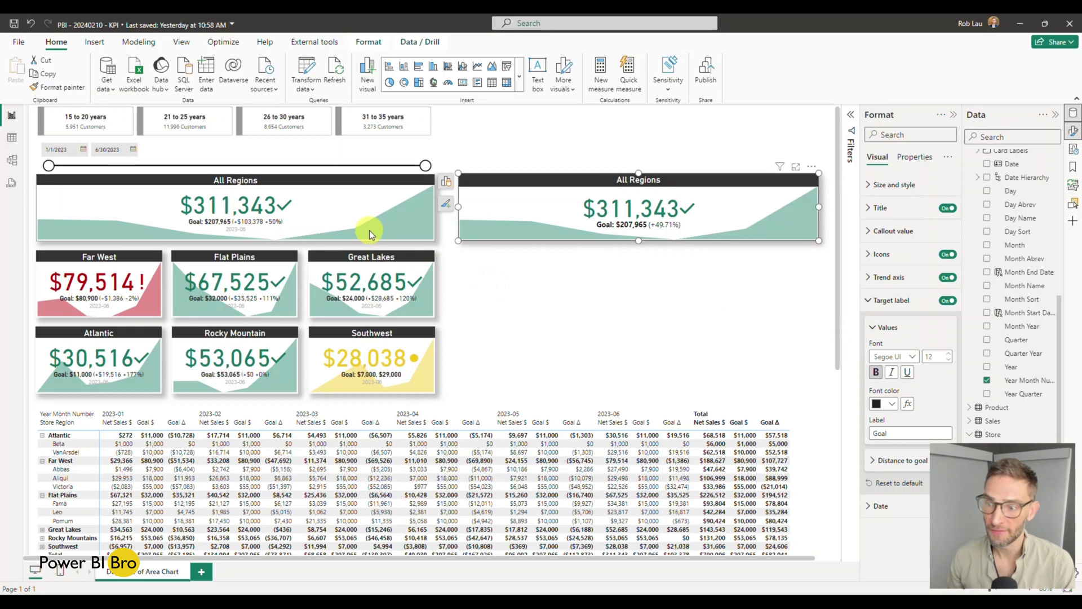
left_click(482, 226)
left_click(914, 357)
left_click(896, 394)
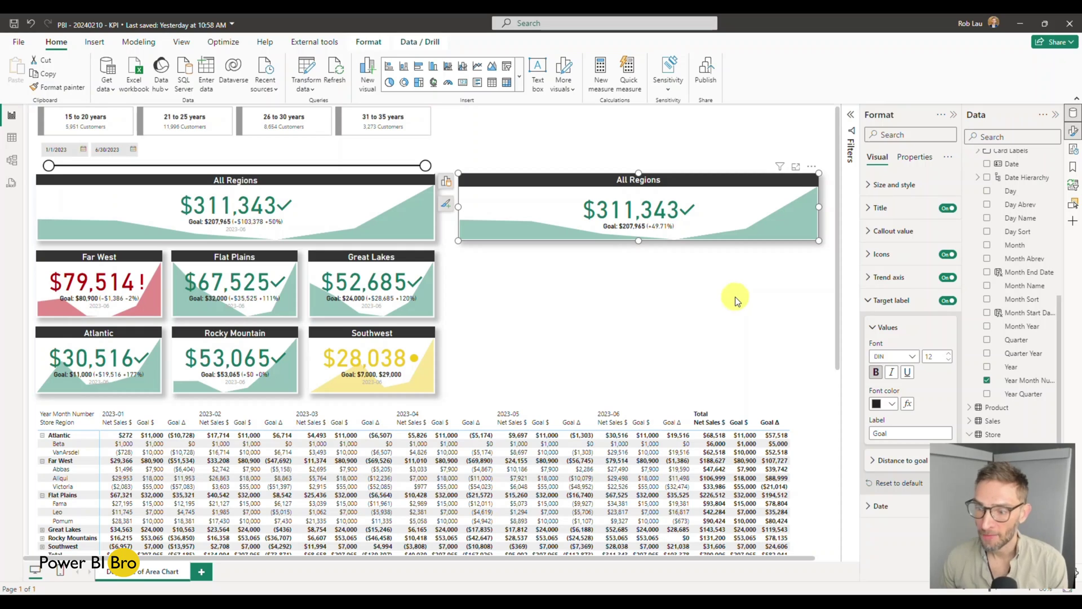
Step: Change the new KPI's target label text to Target Goal
left_click(902, 432)
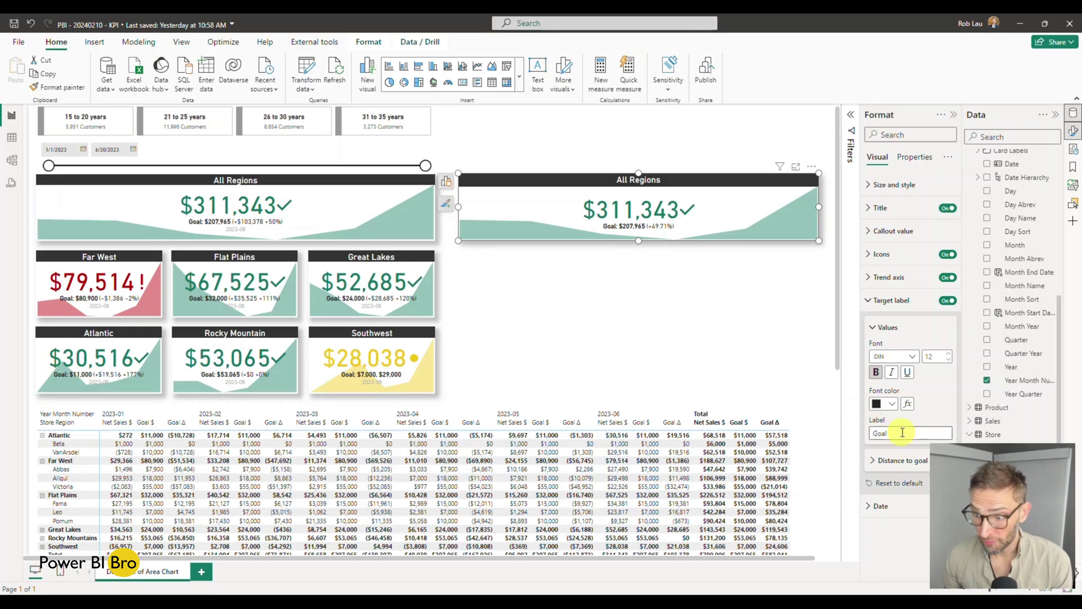
double_click(901, 433)
type("Target")
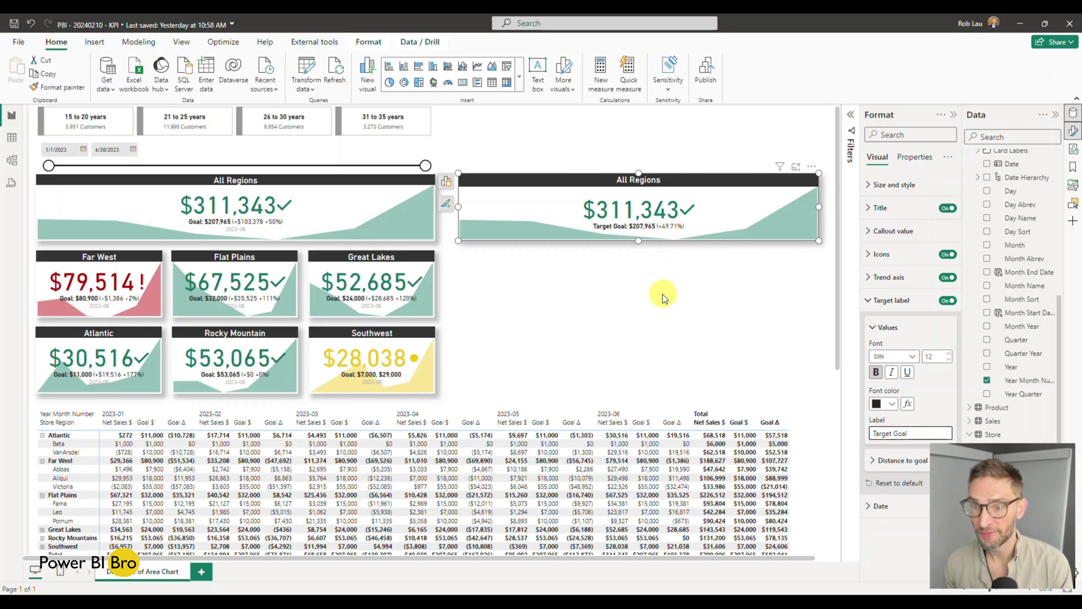
Step: Set the new KPI's distance to goal style to Both with 0 value decimal places
left_click(883, 461)
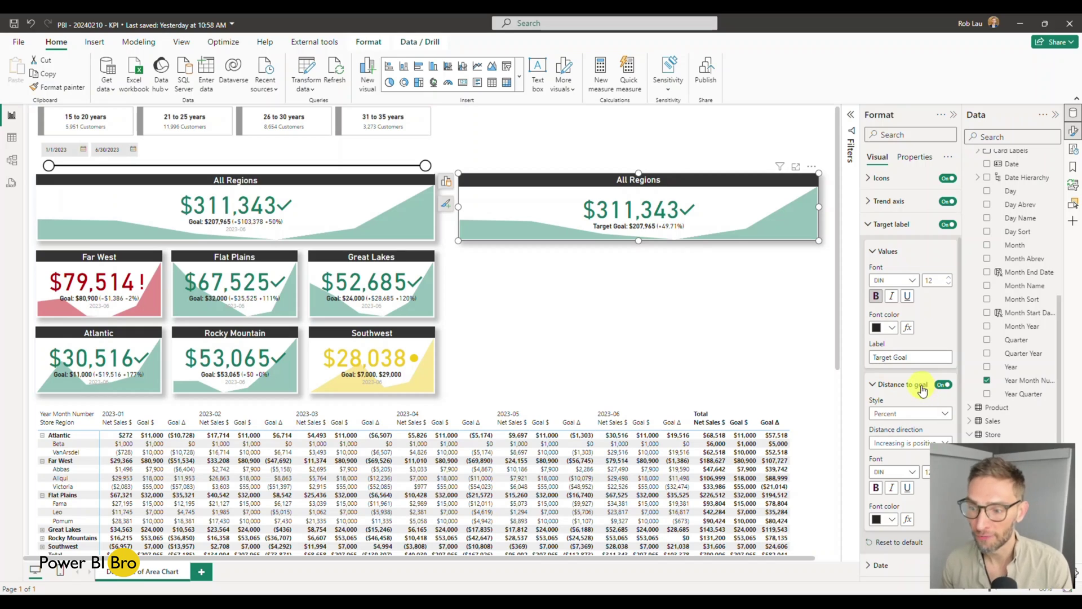
left_click(906, 415)
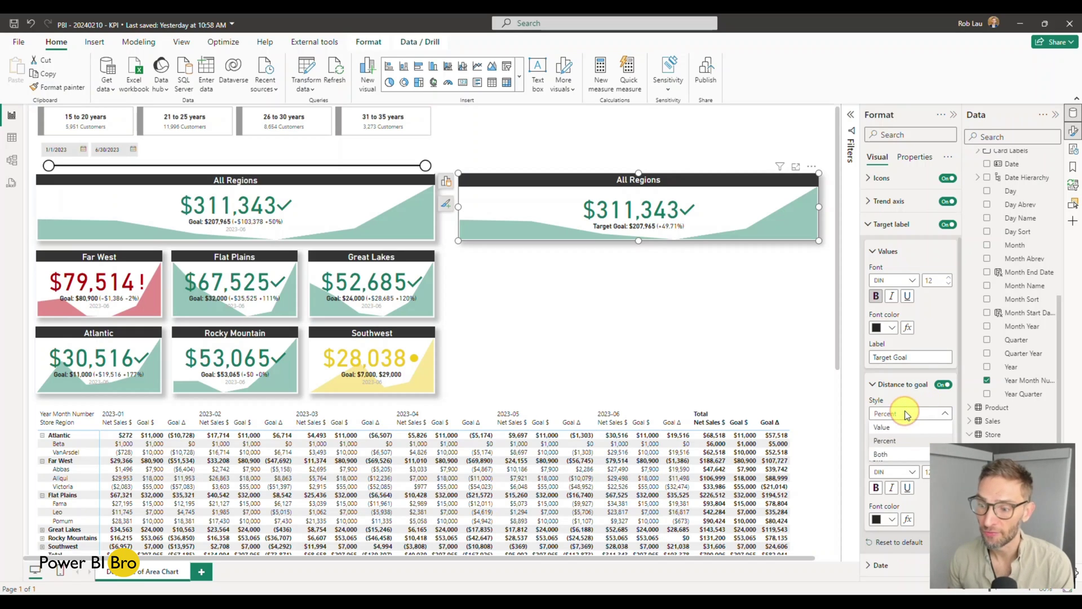
left_click(883, 455)
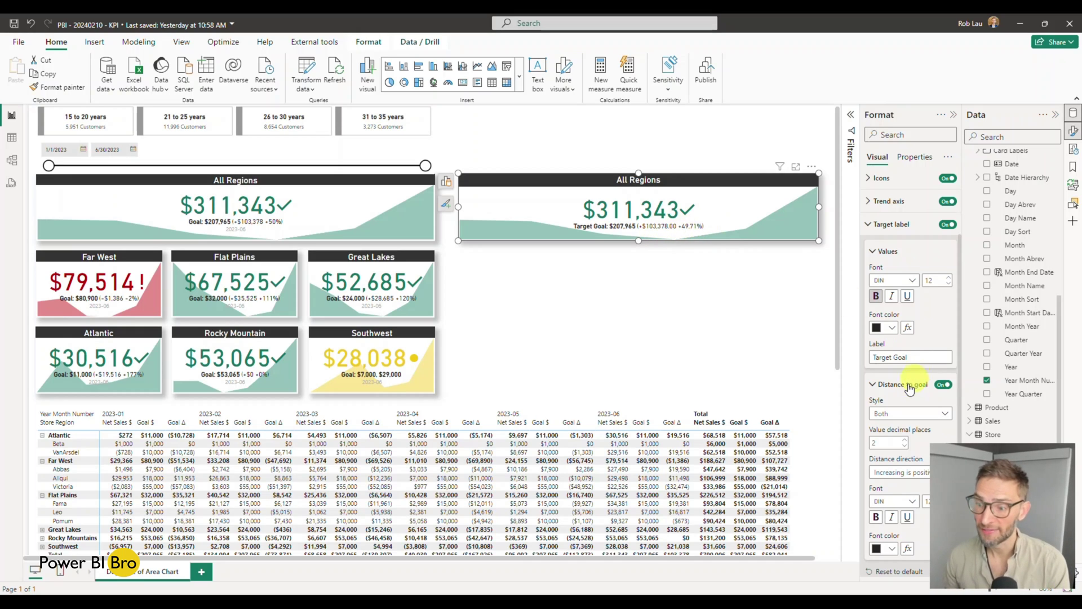
scroll(908, 394, "down", 1)
left_click(905, 417)
left_click(905, 417)
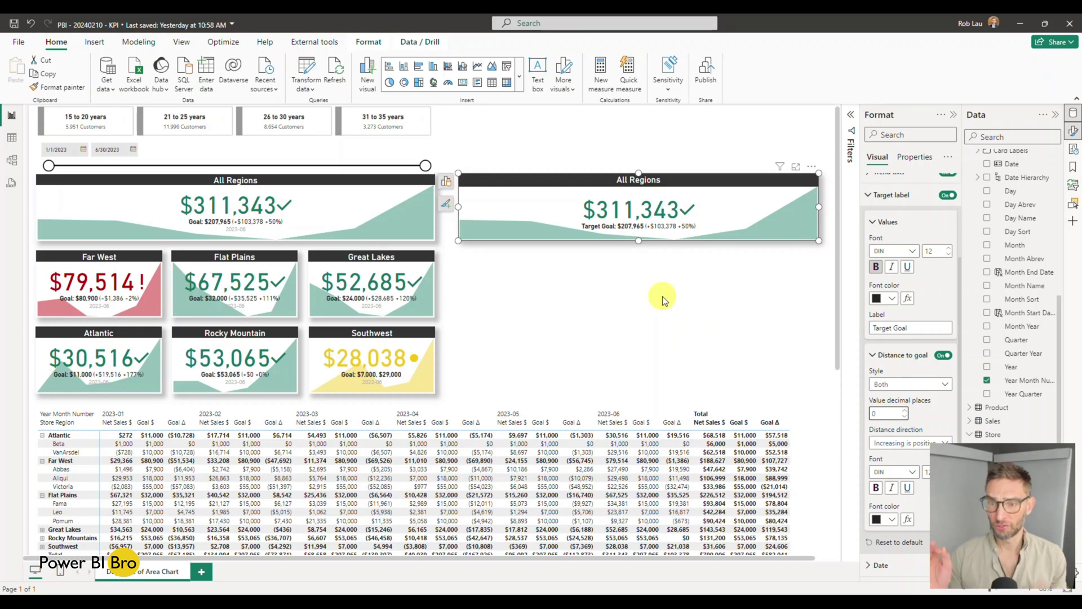
Step: Try the alternative distance direction for the new KPI's goal and set it back to Increasing is positive
left_click(896, 443)
left_click(889, 468)
left_click(889, 443)
left_click(886, 455)
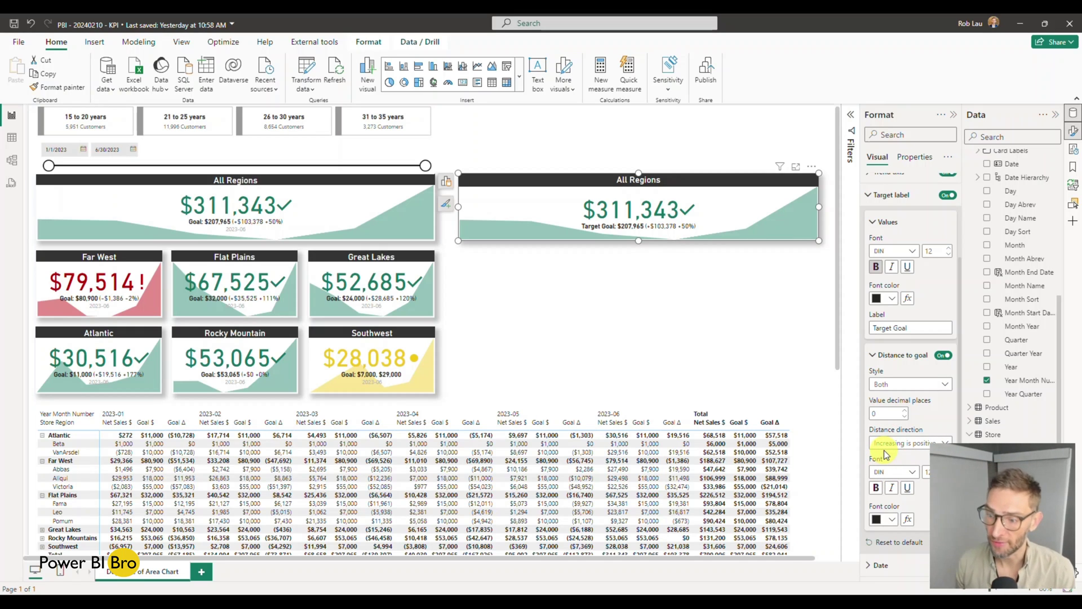
Step: Review the new KPI's trend axis, target label and date settings against the existing All Regions card
left_click(879, 355)
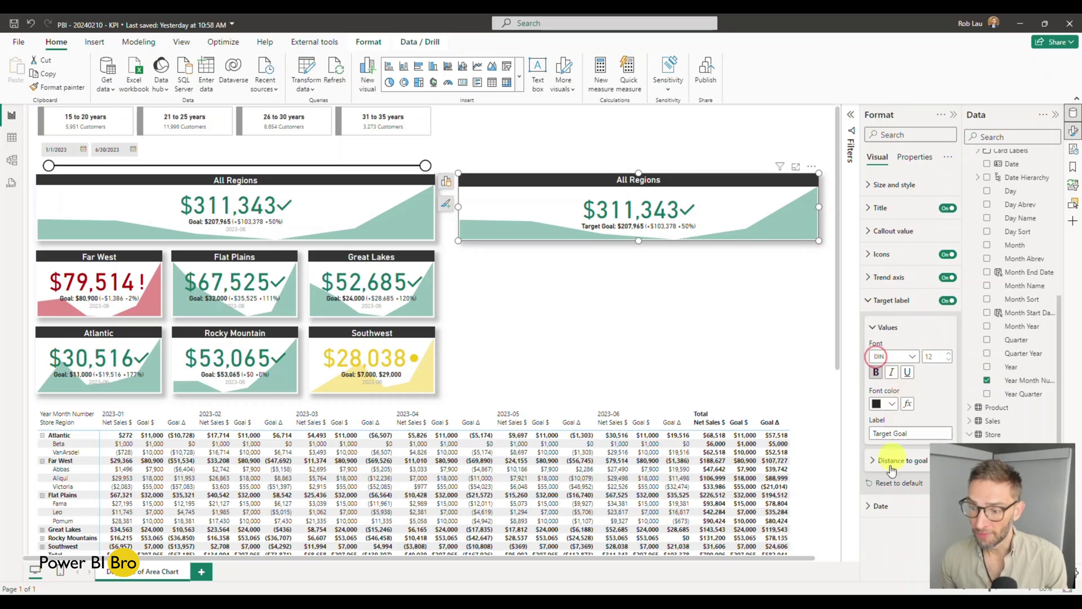
left_click(875, 502)
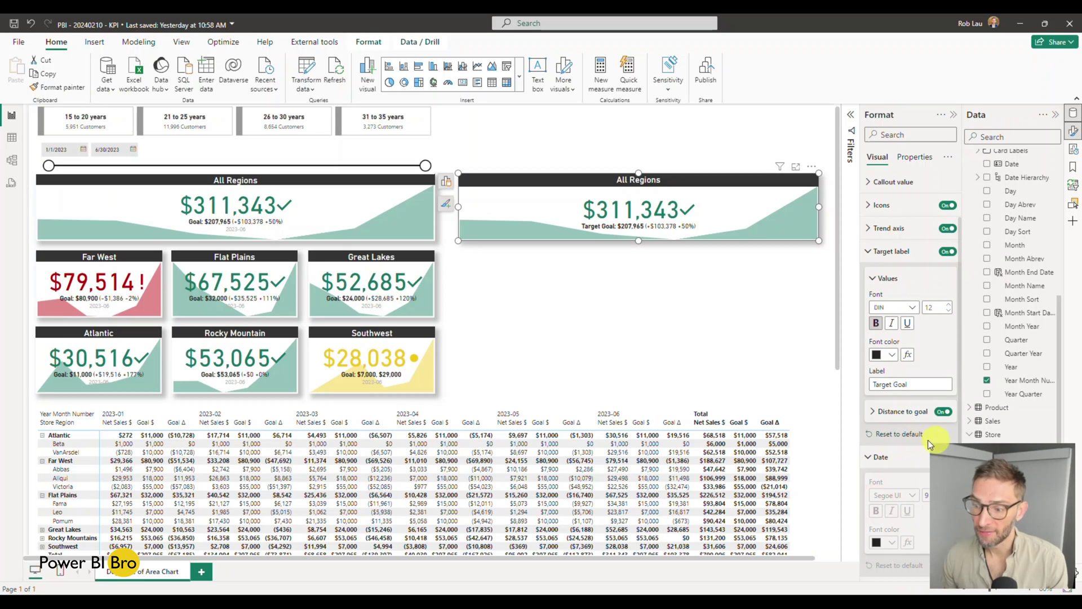
left_click(870, 229)
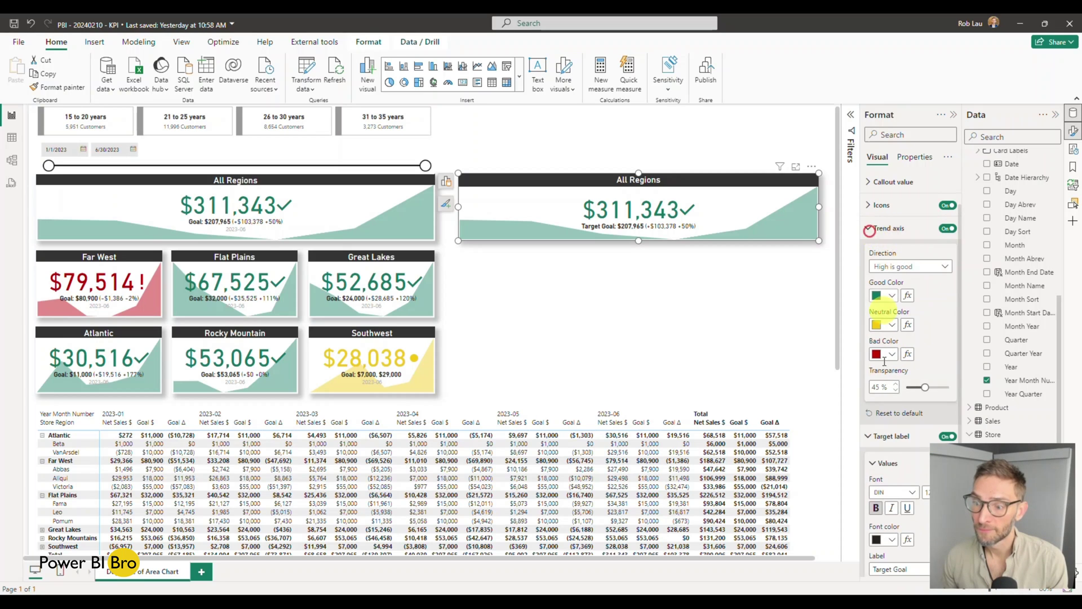
scroll(886, 279, "down", 3)
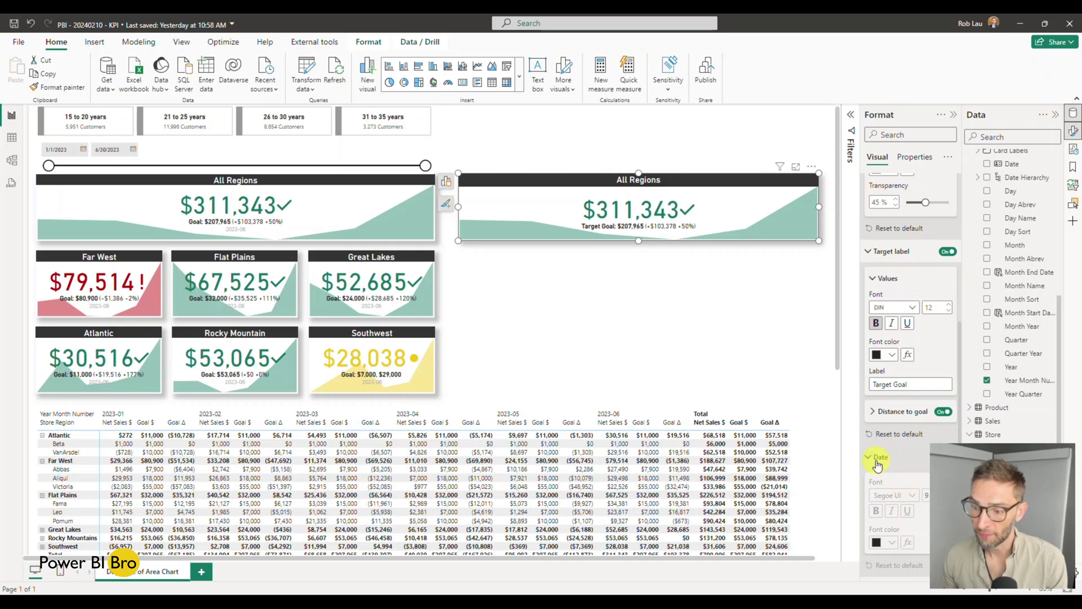
left_click(877, 464)
left_click(875, 461)
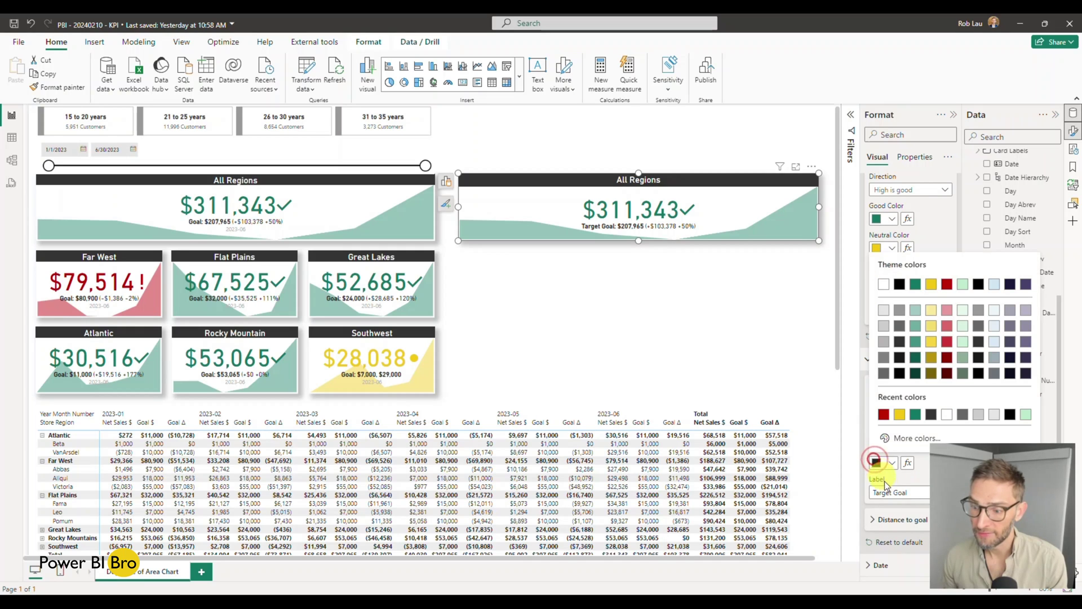
left_click(921, 486)
scroll(895, 527, "down", 2)
left_click(931, 467)
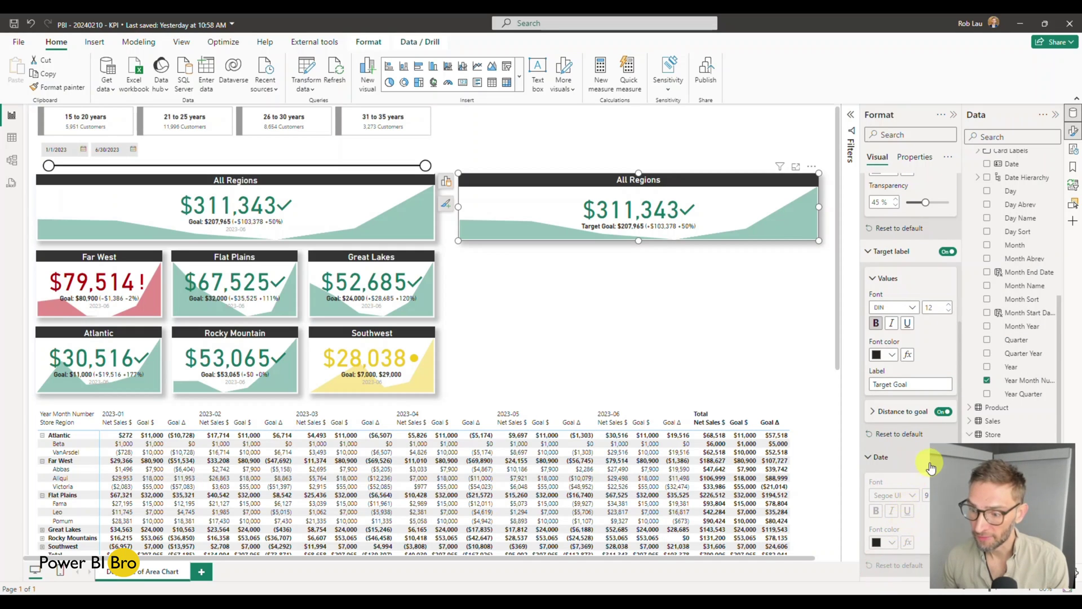
left_click(927, 466)
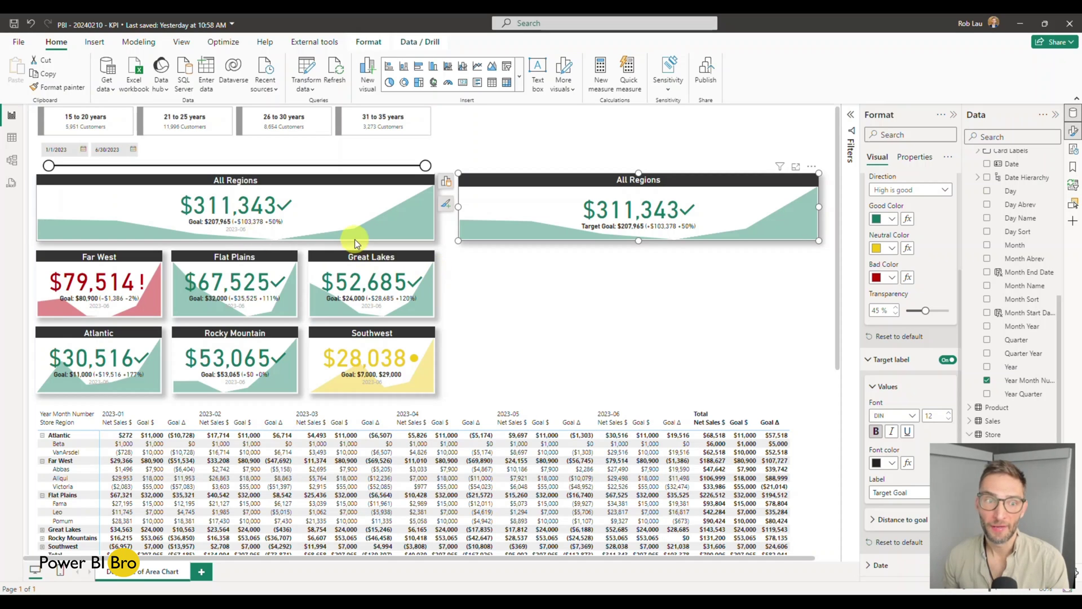
left_click(408, 209)
left_click(614, 238)
left_click(874, 567)
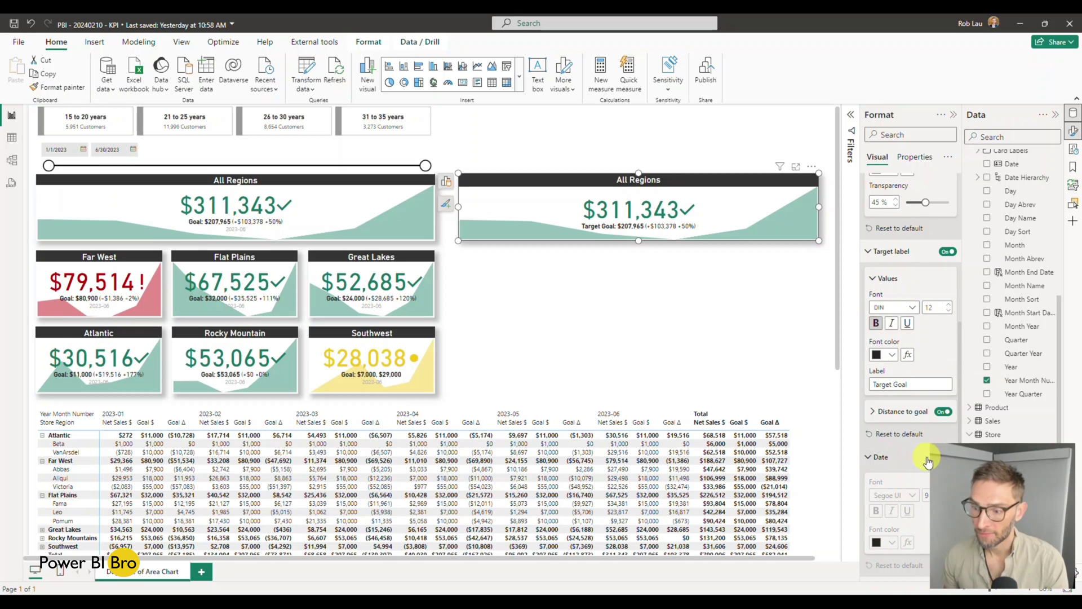
left_click(929, 463)
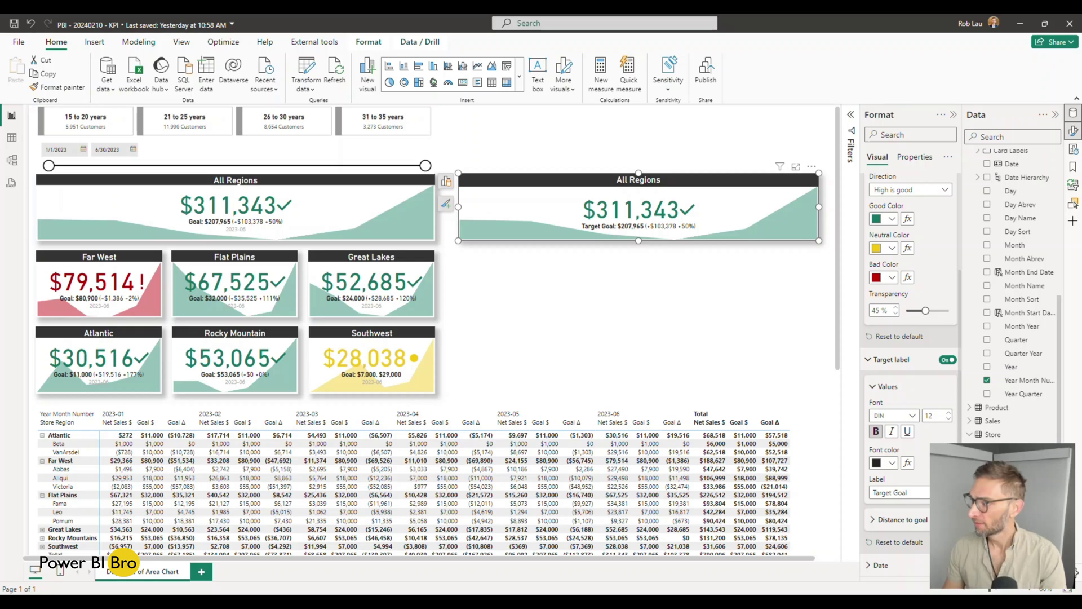
Step: Turn on the date label of the new KPI and set its font color to gray
left_click(946, 566)
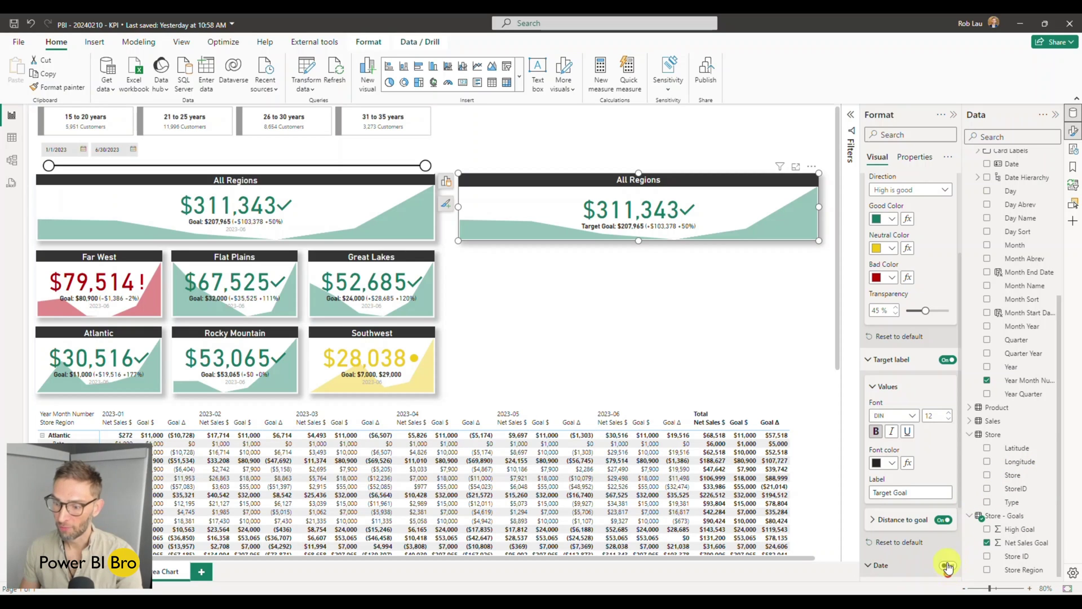
scroll(911, 549, "down", 2)
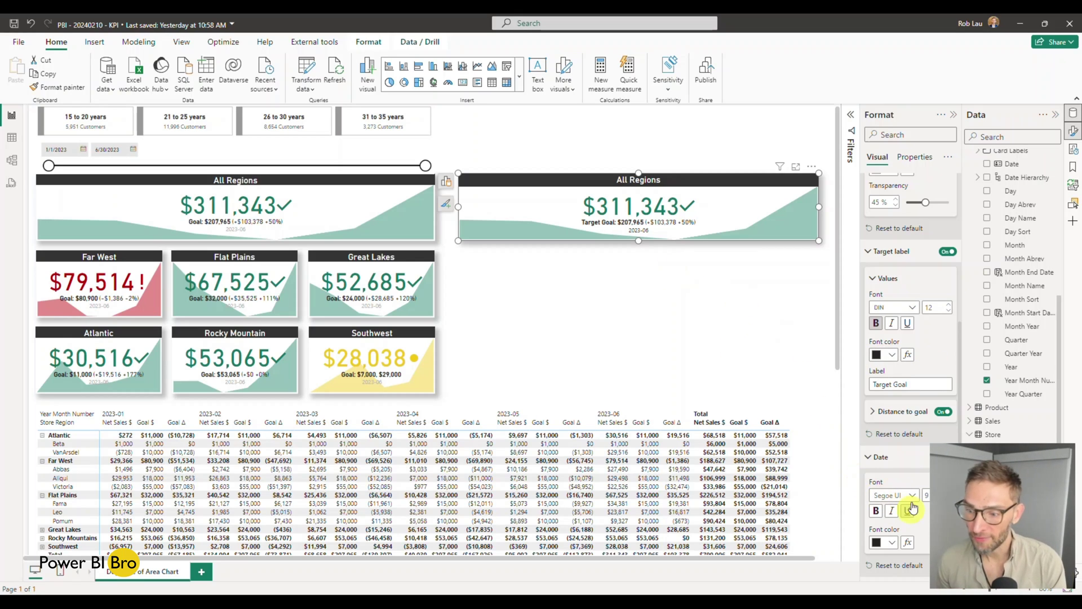
left_click(893, 542)
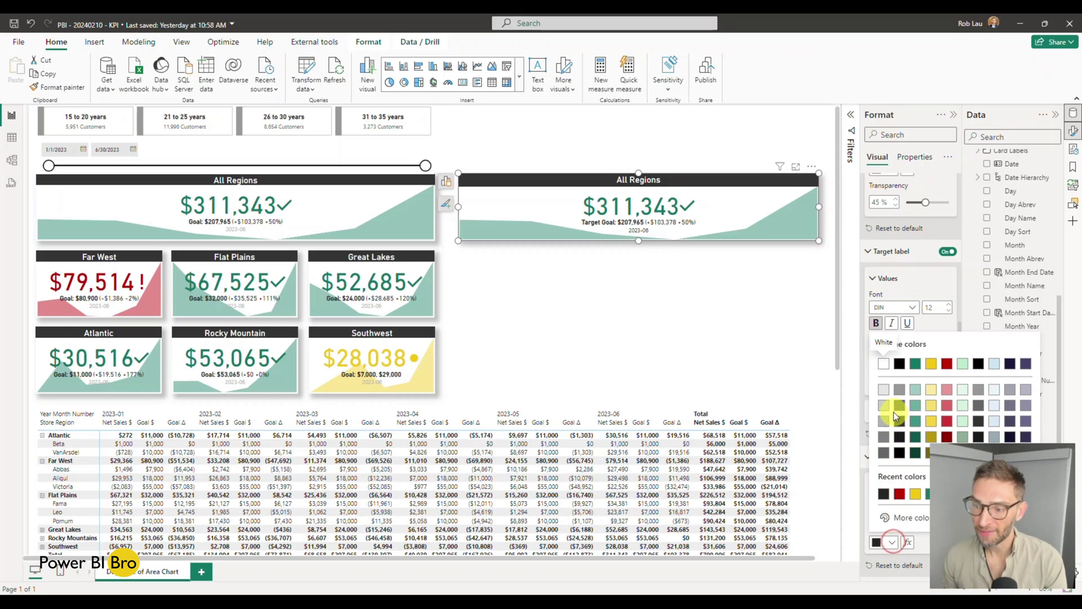
left_click(900, 393)
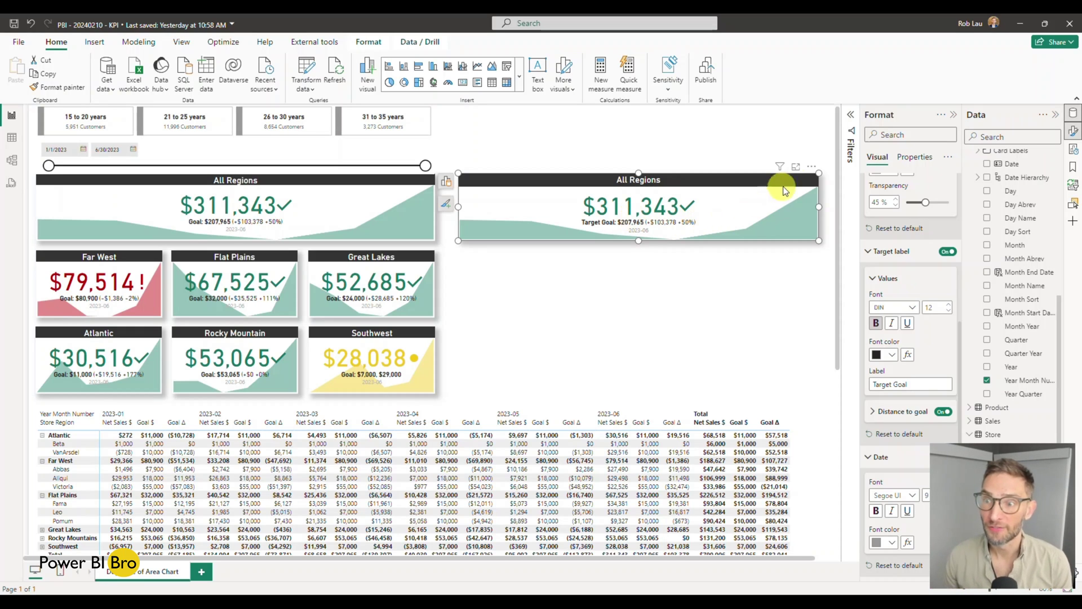
Step: Check the new KPI's value, trend axis and target fields and compare its figures with the matrix's 2023-06 totals
left_click(812, 166)
left_click(751, 270)
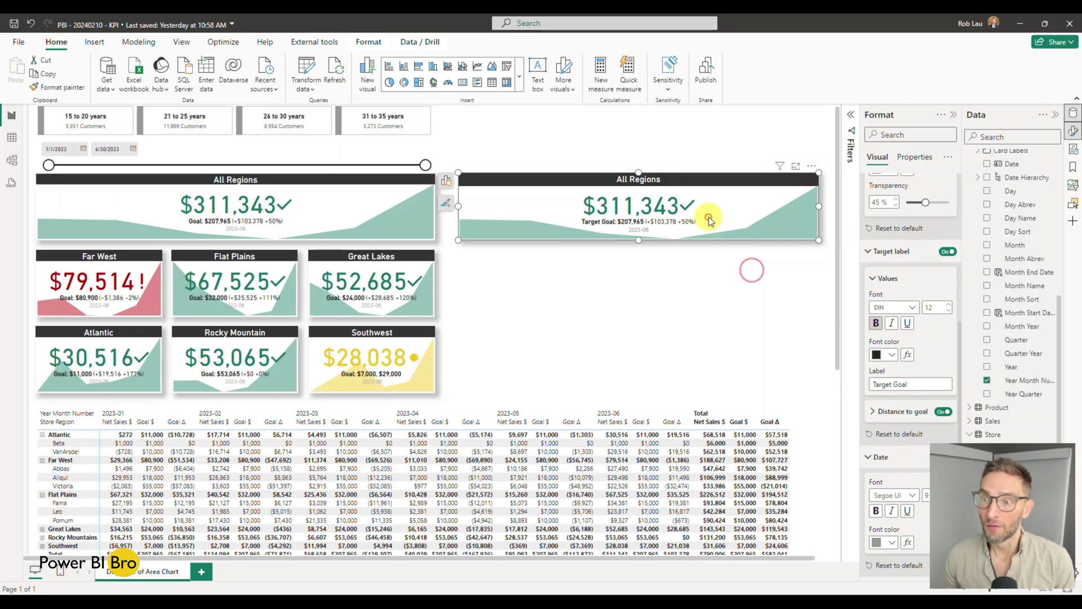
left_click(446, 181)
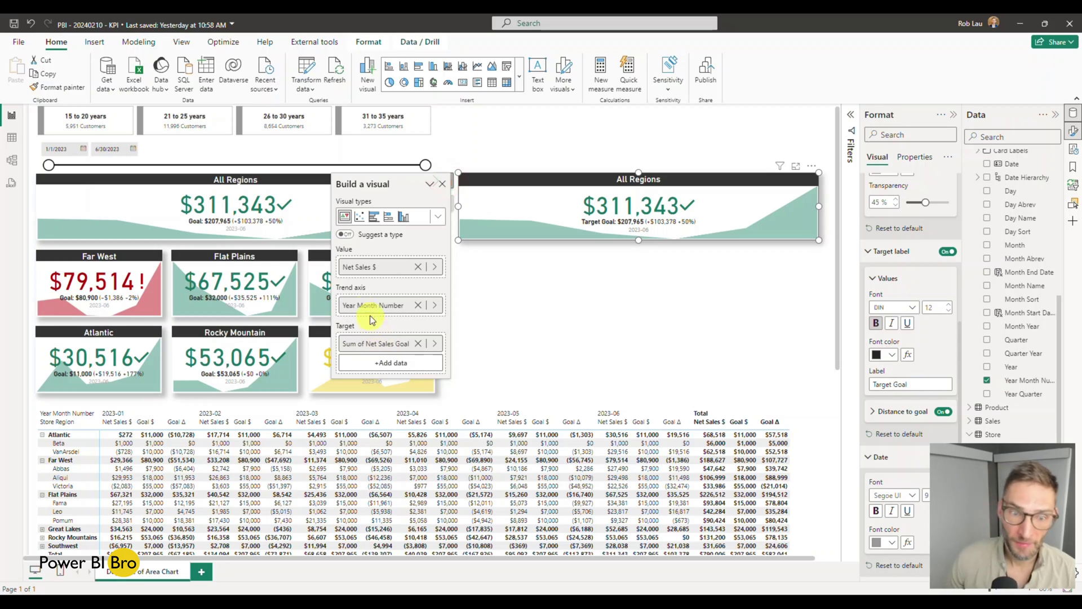
left_click(557, 314)
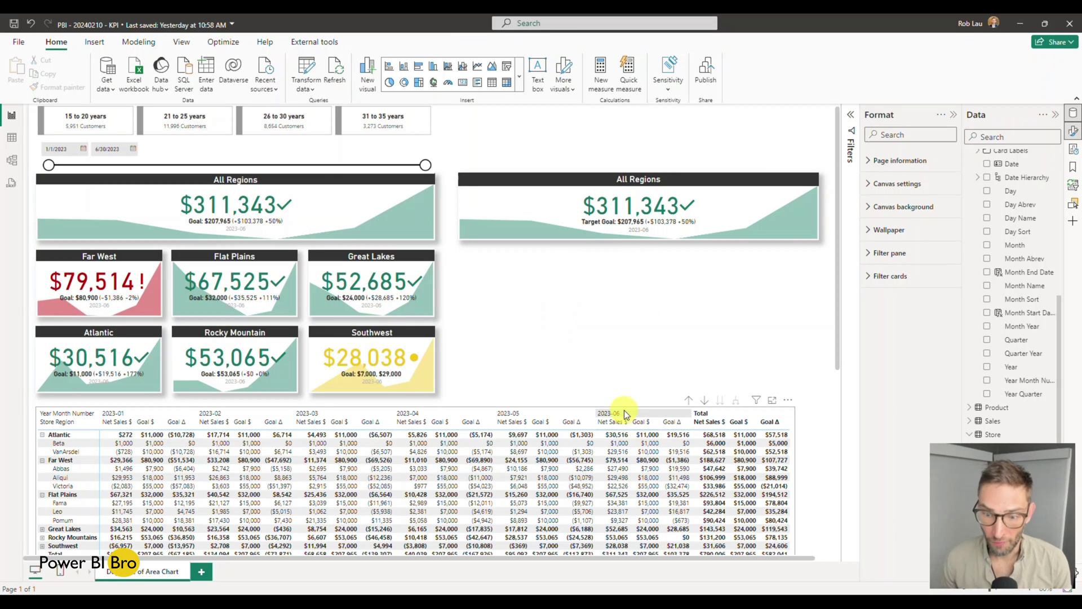
scroll(649, 499, "down", 4)
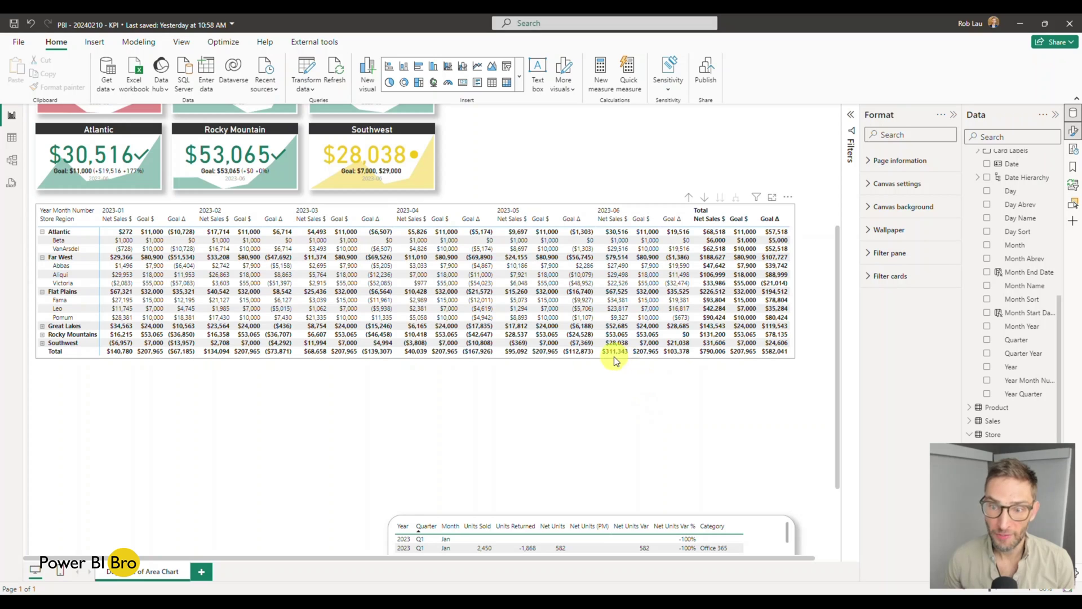
scroll(616, 355, "up", 4)
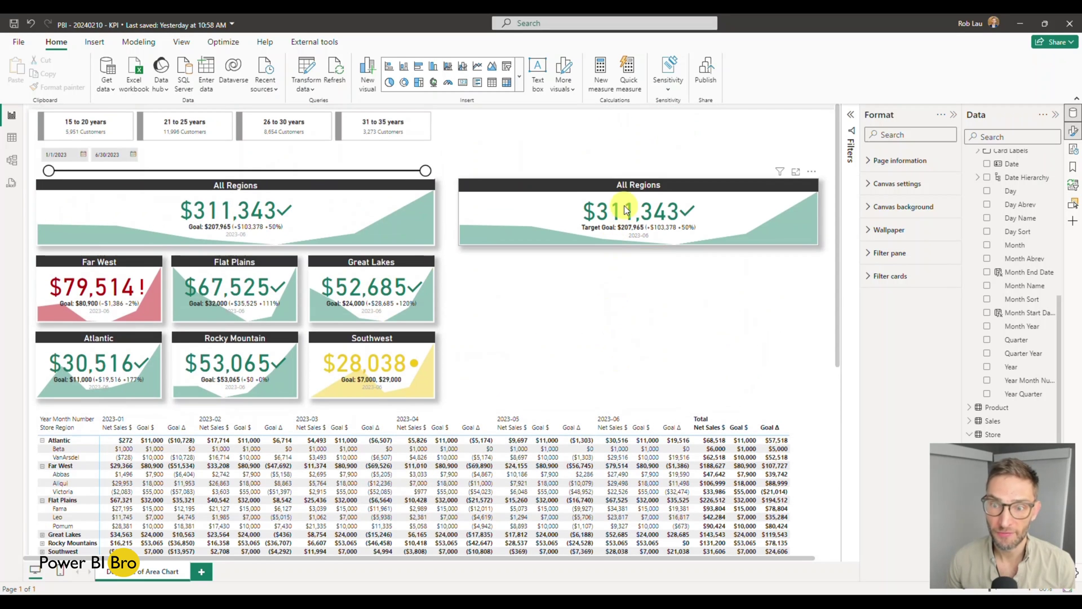
Step: Collapse all the store region rows in the matrix
right_click(42, 443)
mouse_move(74, 461)
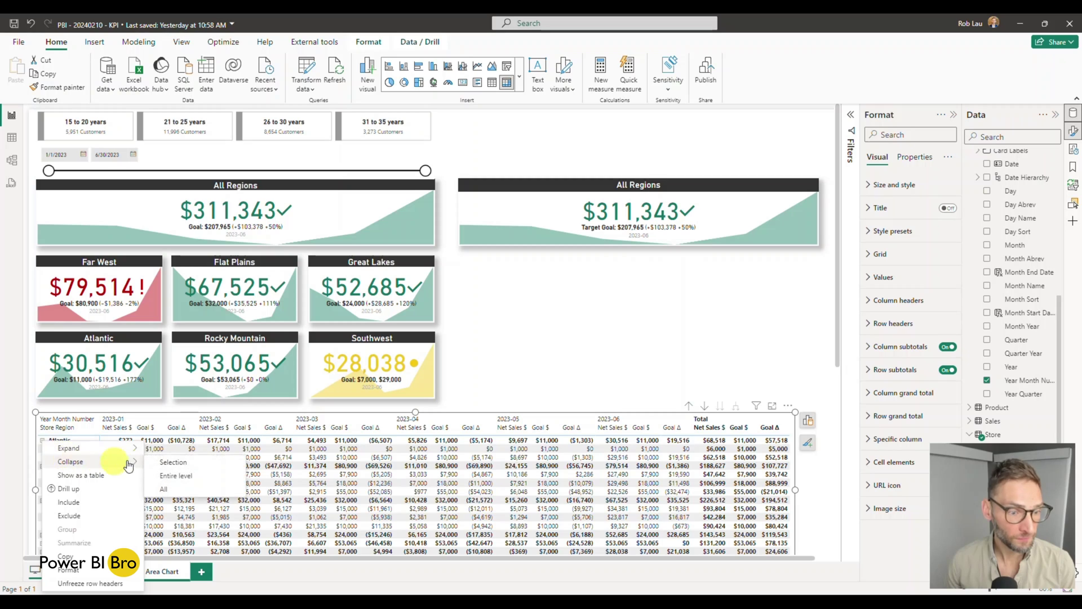
left_click(171, 489)
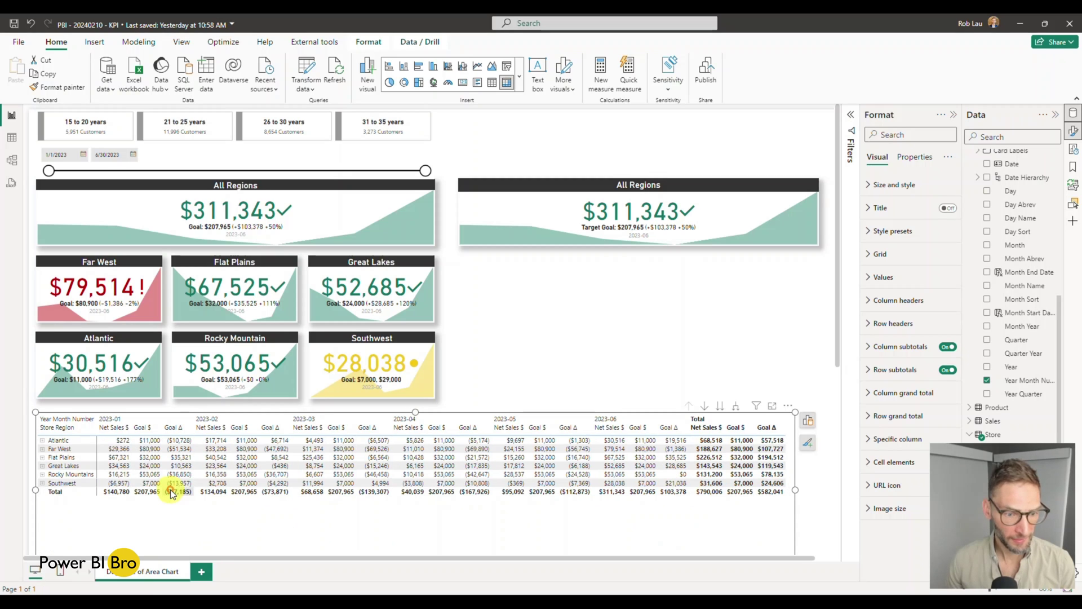
left_click(634, 303)
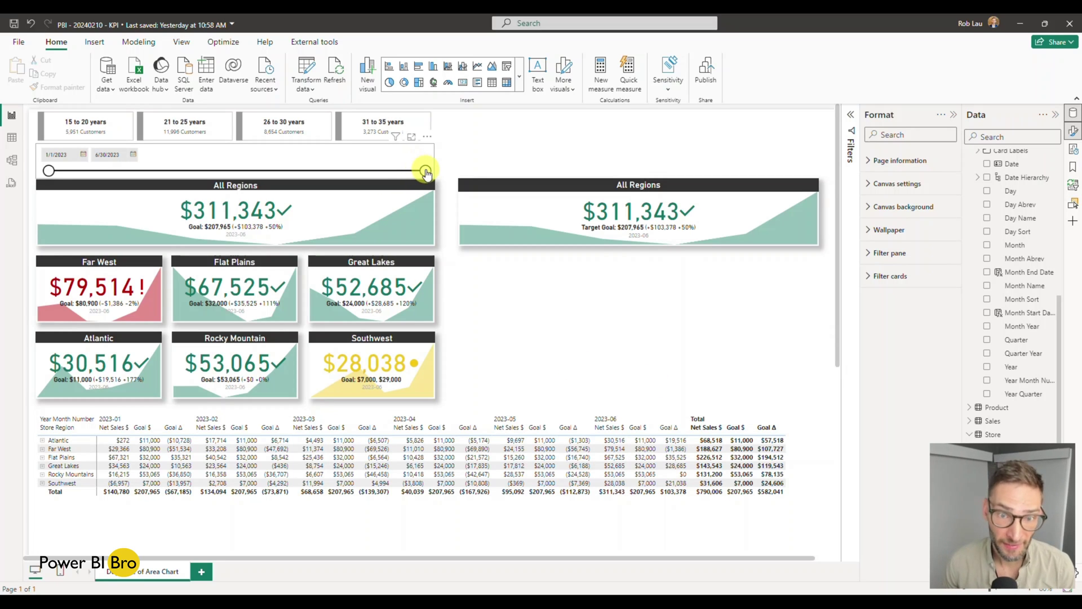
Step: Try end dates of 5/6/2023 and 5/31/2023 in the date slicer and restore the end date to 6/30/2023
left_click_drag(425, 171, 309, 172)
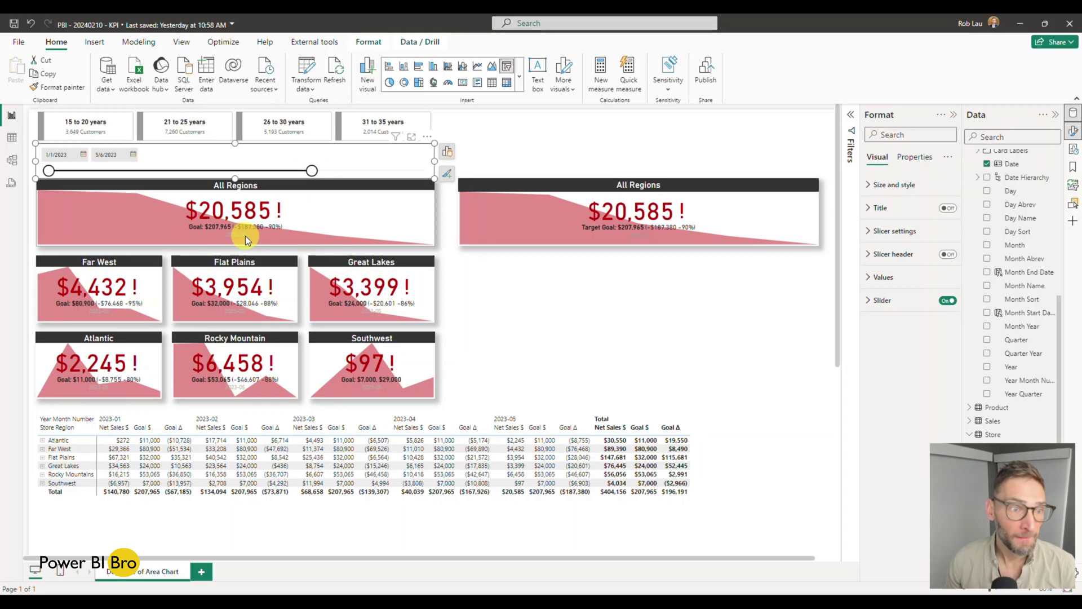
left_click(133, 154)
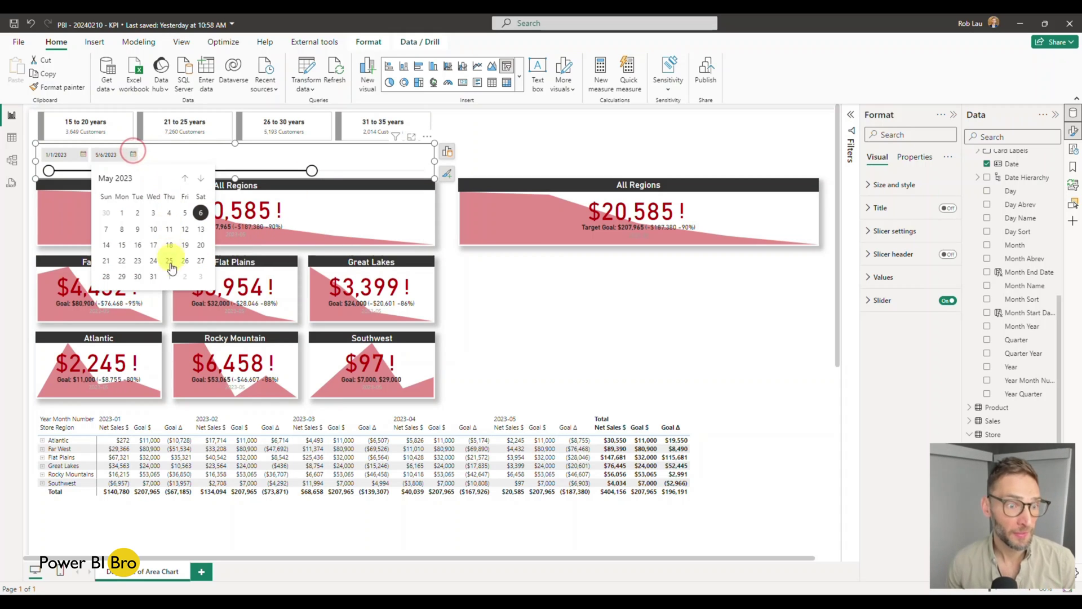
left_click(154, 276)
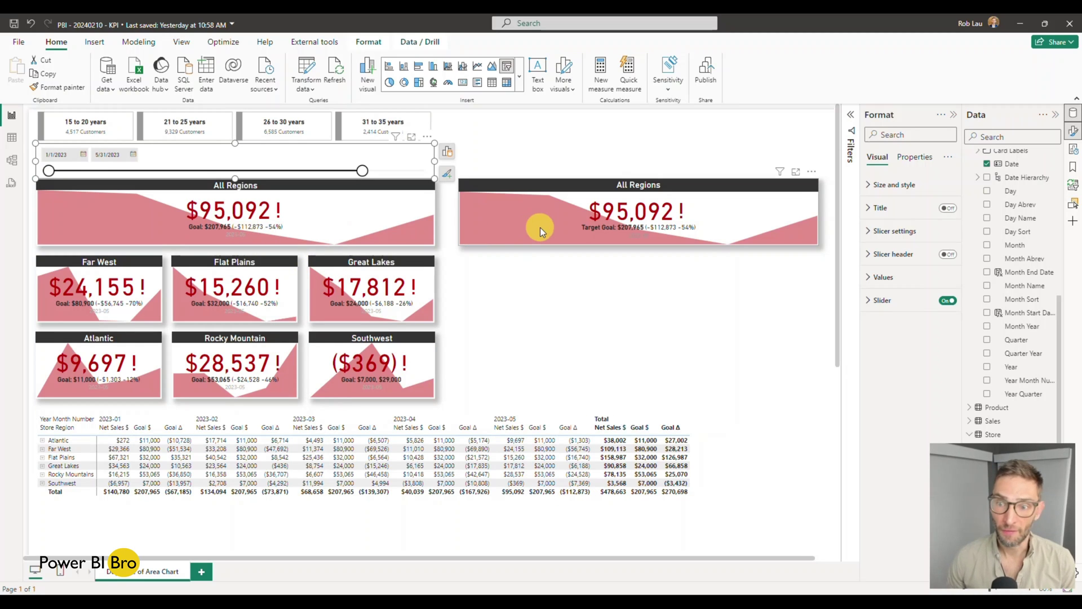
left_click_drag(362, 170, 561, 159)
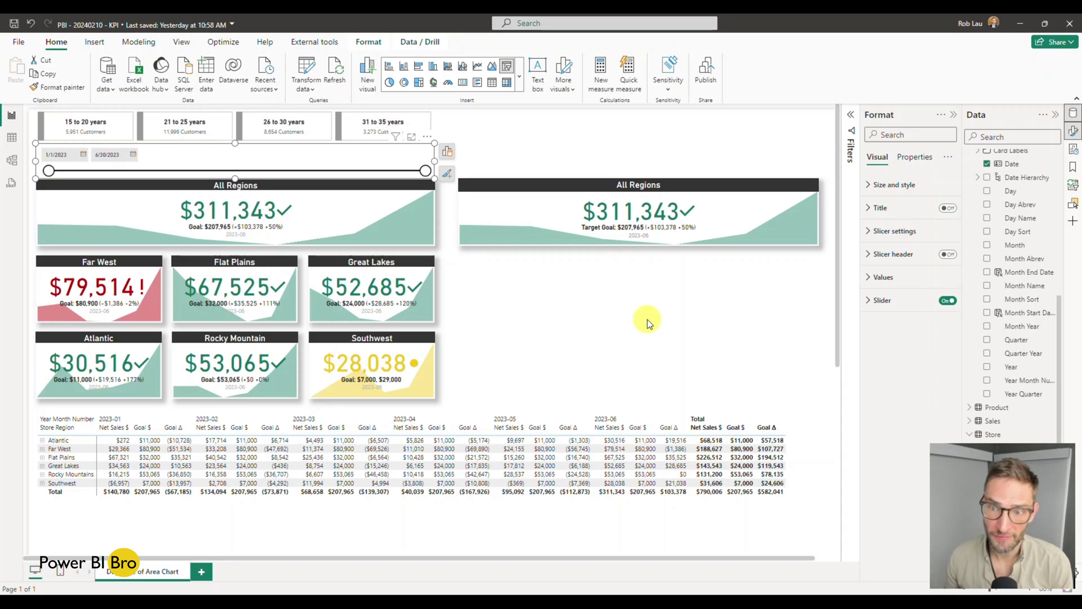
Step: Duplicate the new All Regions KPI, place the copy directly beneath it and narrow it to about the regional cards' width
left_click(567, 243)
key("ctrl+c")
key("ctrl+v")
left_click_drag(692, 225, 688, 297)
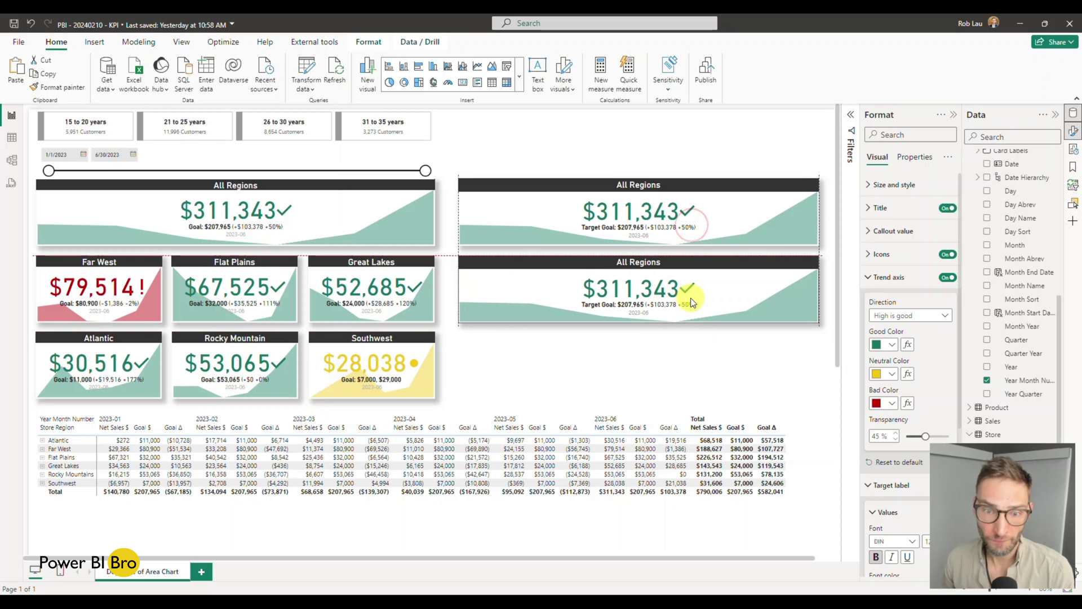
left_click_drag(832, 299, 567, 293)
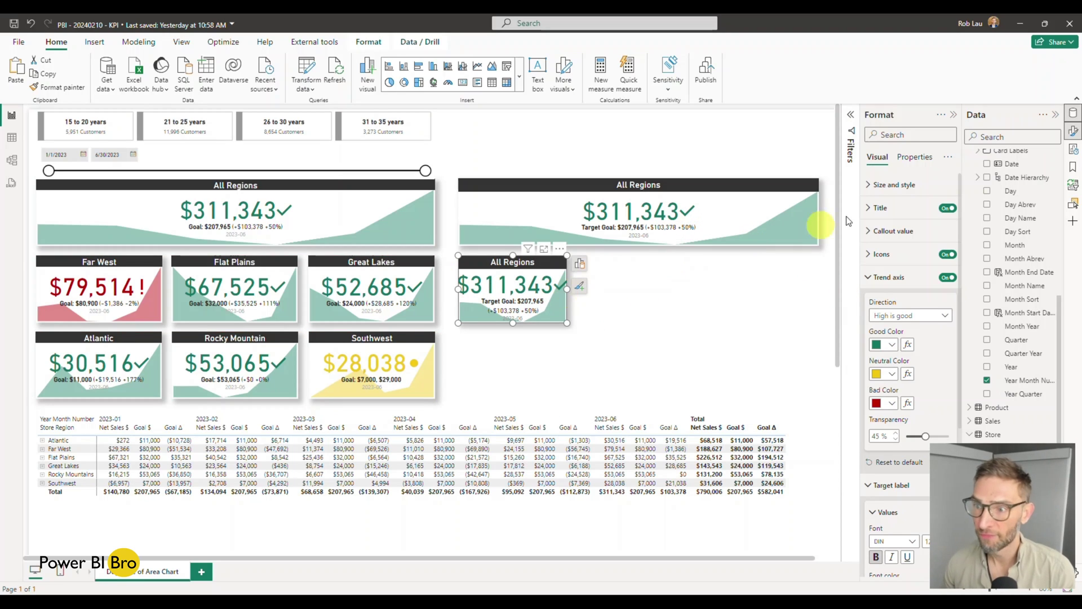
Step: Filter the small KPI copy to the Far West region using Store Region from the Store - Goals table
left_click(850, 115)
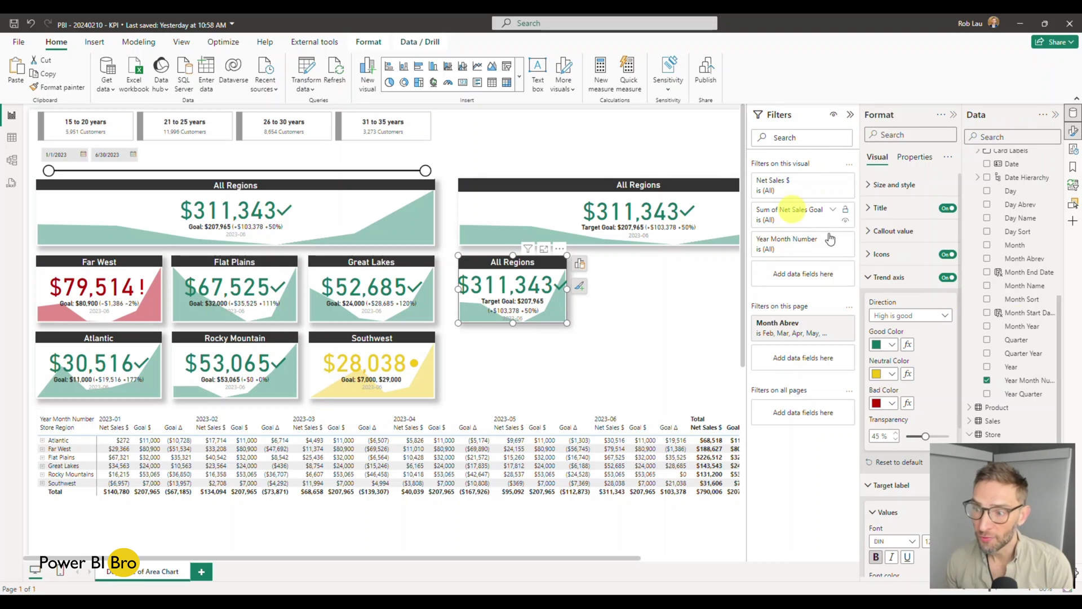
scroll(975, 433, "up", 2)
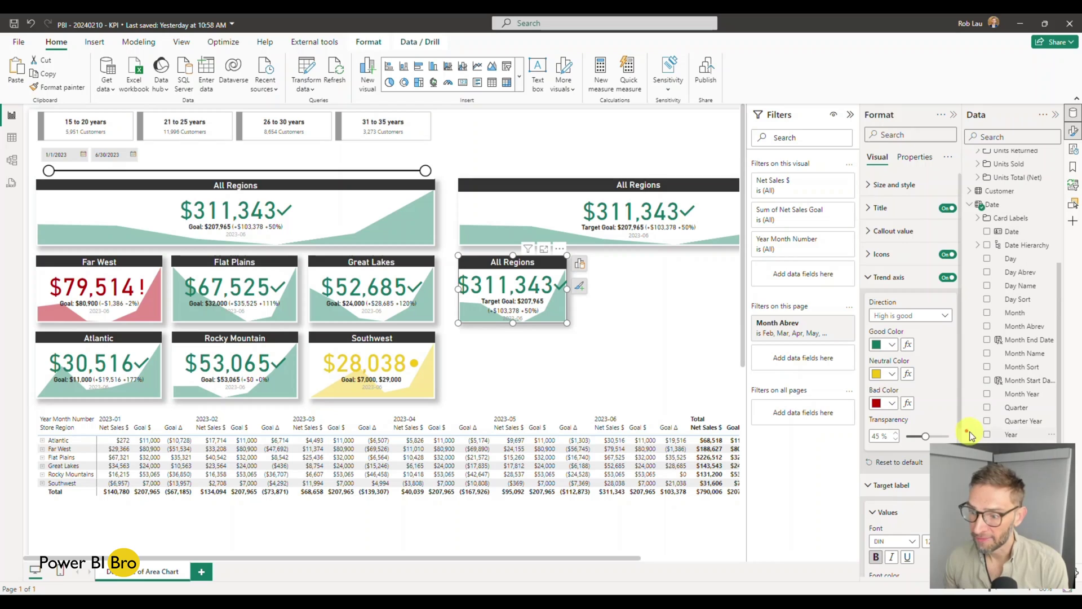
scroll(983, 213, "up", 5)
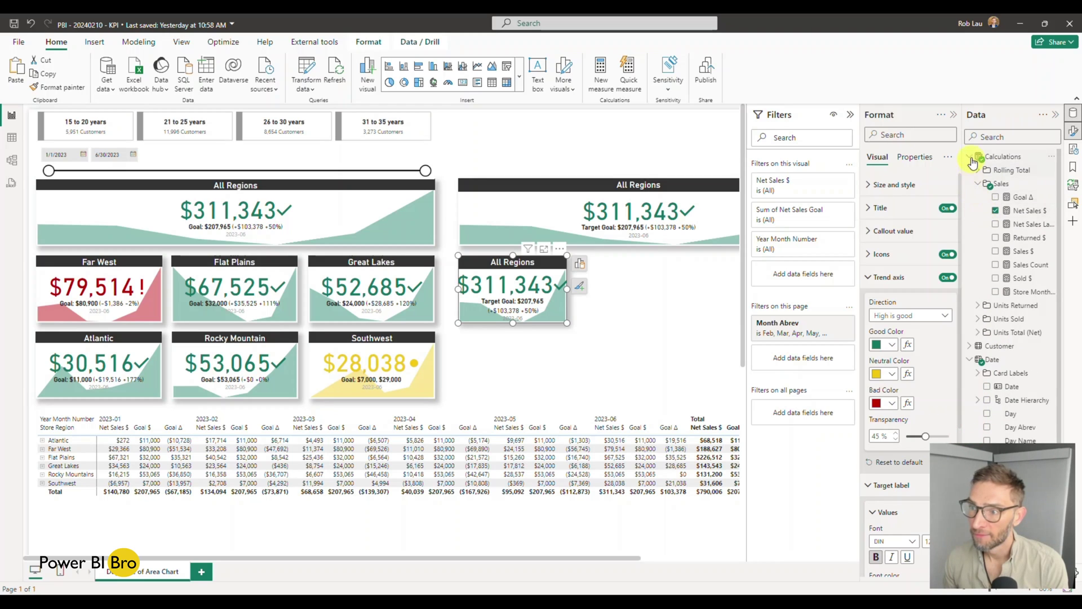
left_click(971, 157)
left_click(970, 183)
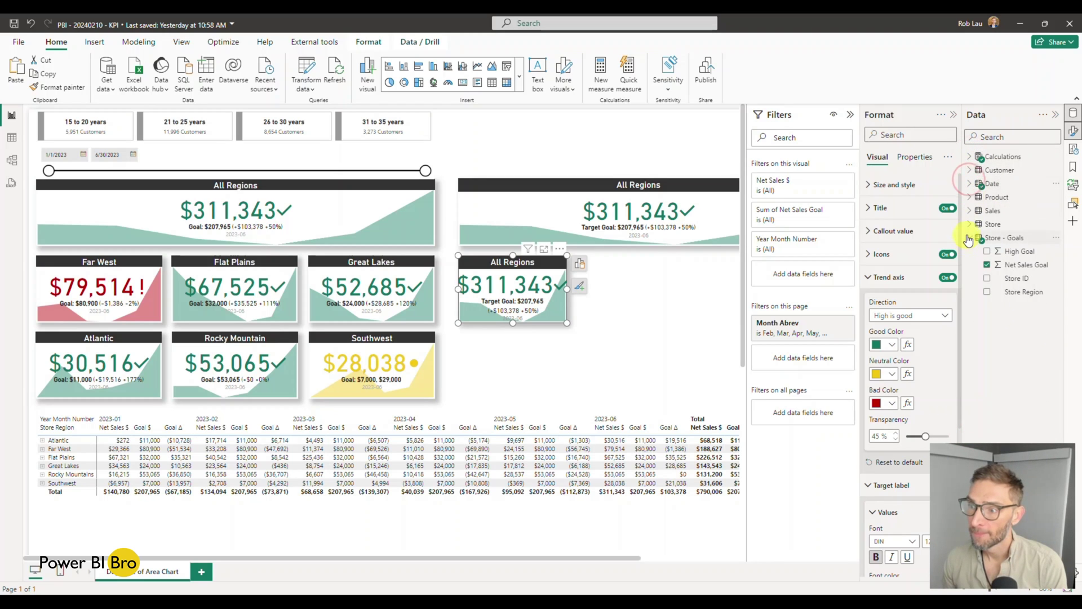
left_click(970, 224)
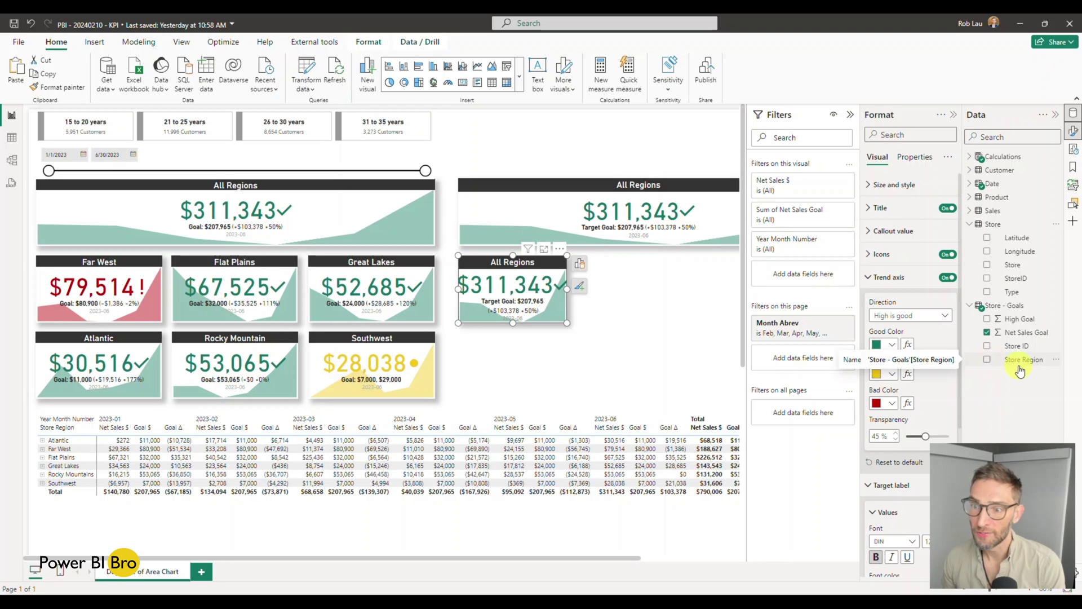
left_click_drag(1020, 366, 805, 280)
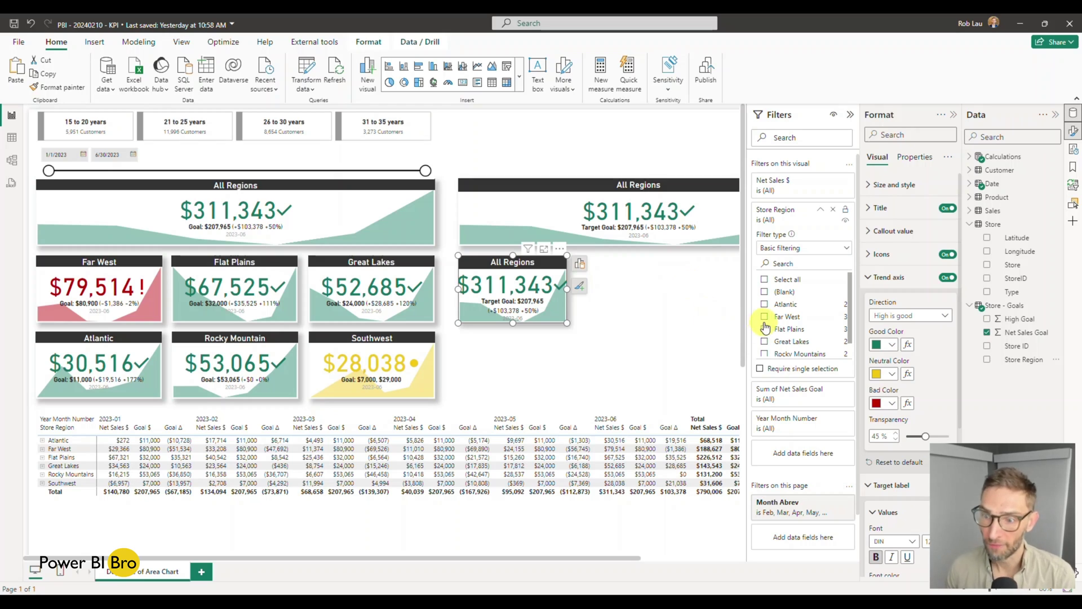
left_click(765, 317)
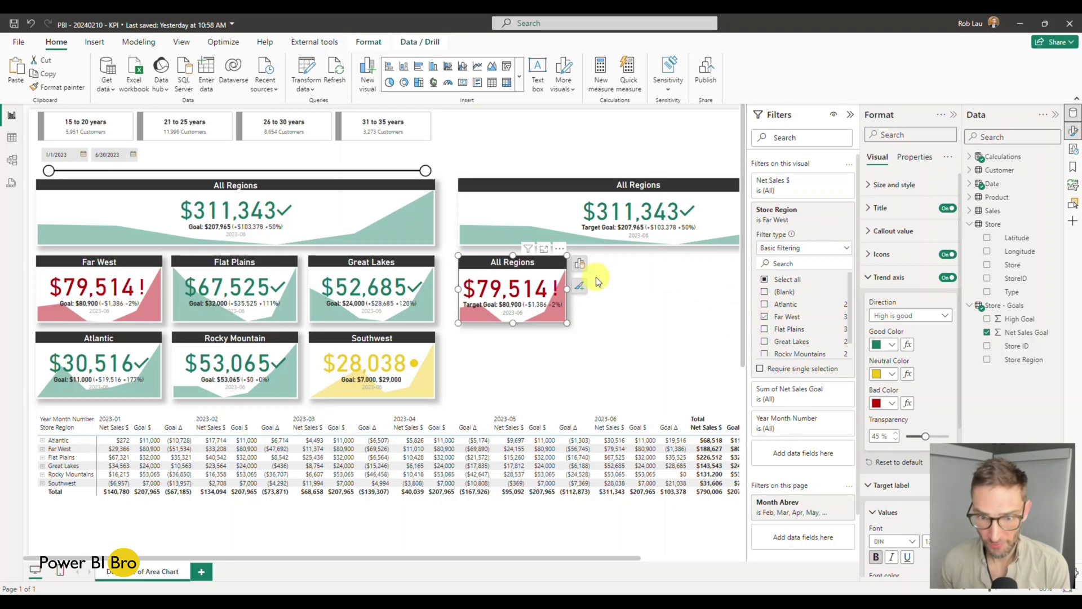
left_click(650, 339)
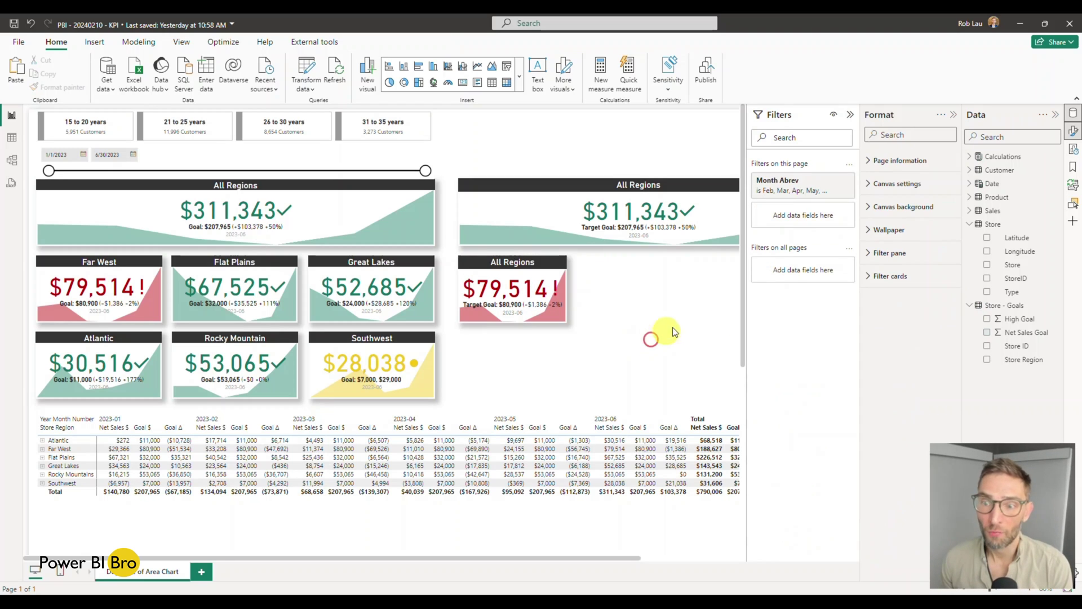
Step: Hide the filter settings and set the new All Regions KPI's width to 878 to match the original card
left_click(849, 117)
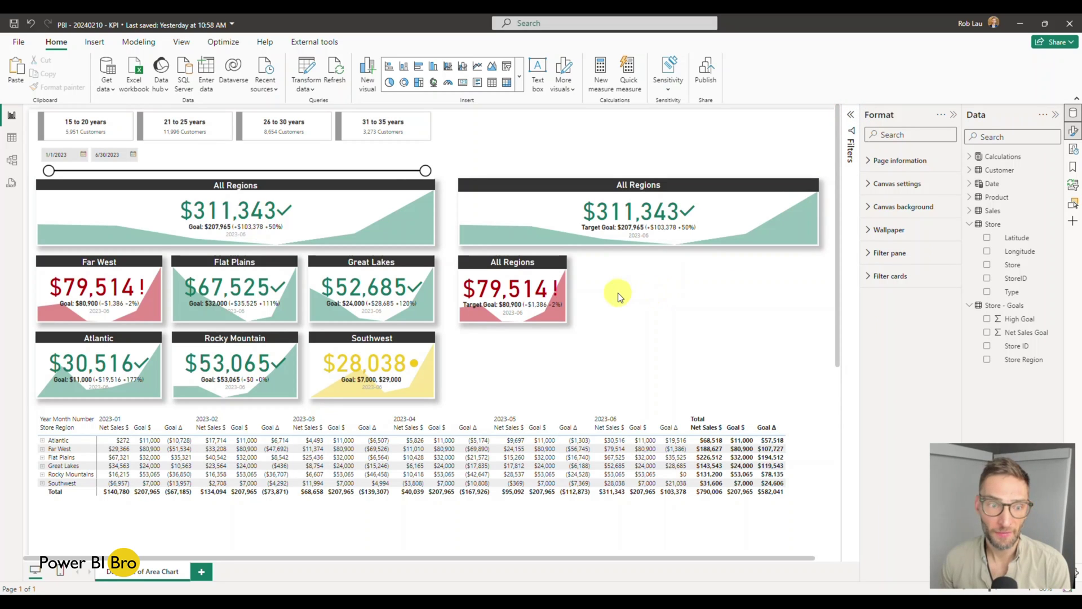
left_click(136, 284)
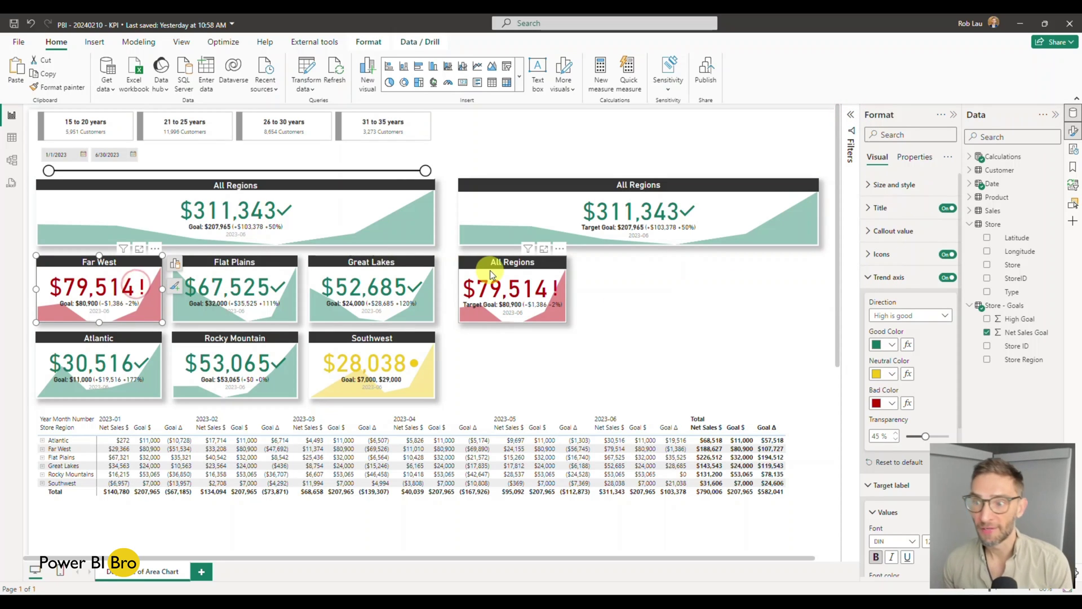
left_click(490, 270)
left_click(883, 185)
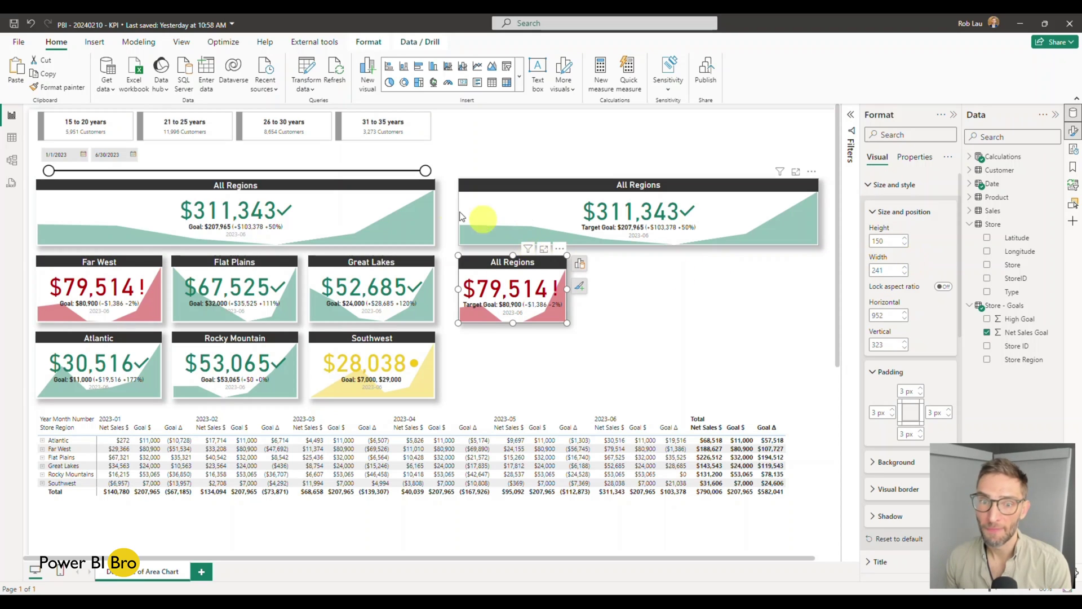
left_click(495, 213)
left_click(374, 216)
left_click(556, 219)
double_click(889, 271)
type("8")
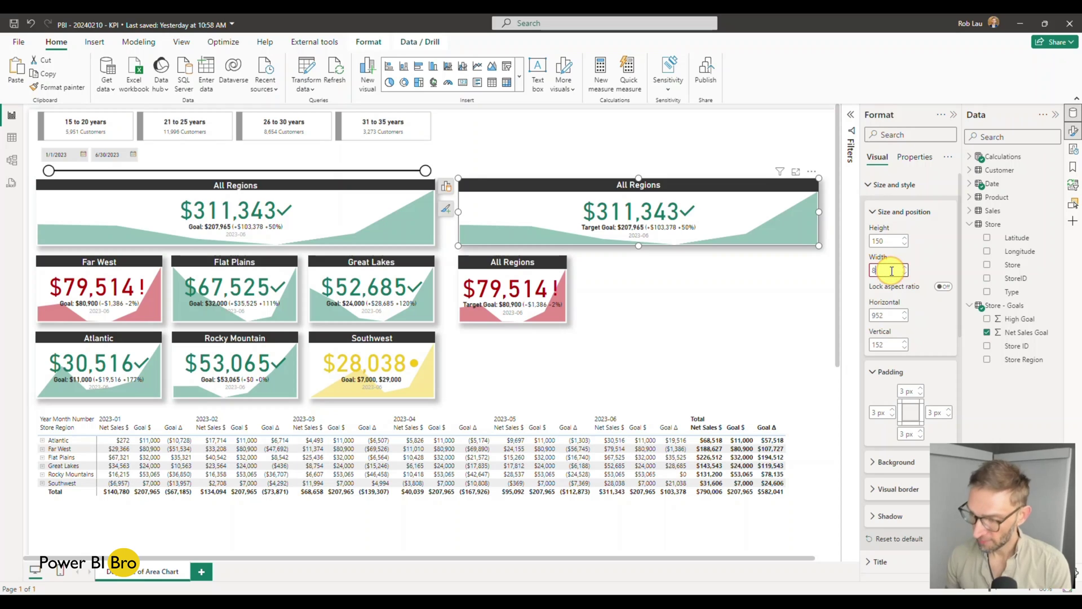
type("85")
key("Return")
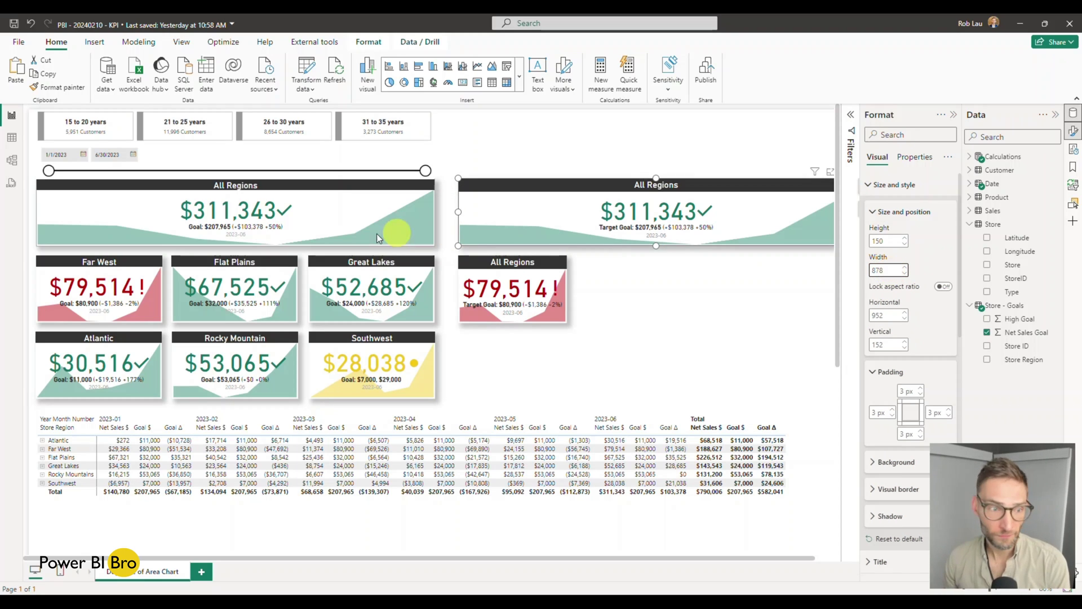
Step: Set the small KPI beneath the new All Regions card to a width of 280, like the original Far West card
left_click(101, 276)
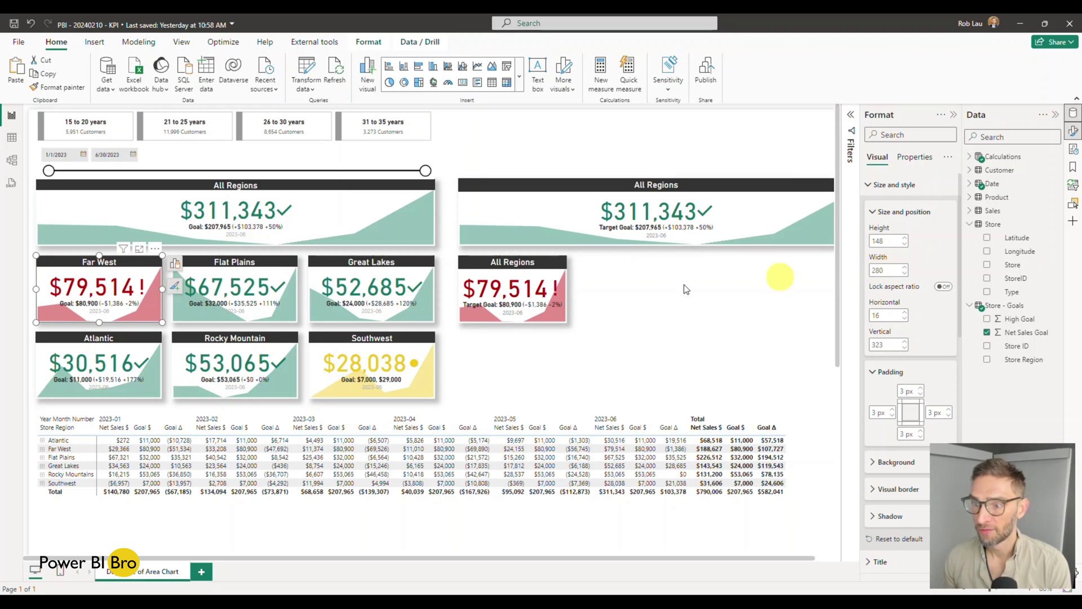
left_click(515, 272)
double_click(888, 272)
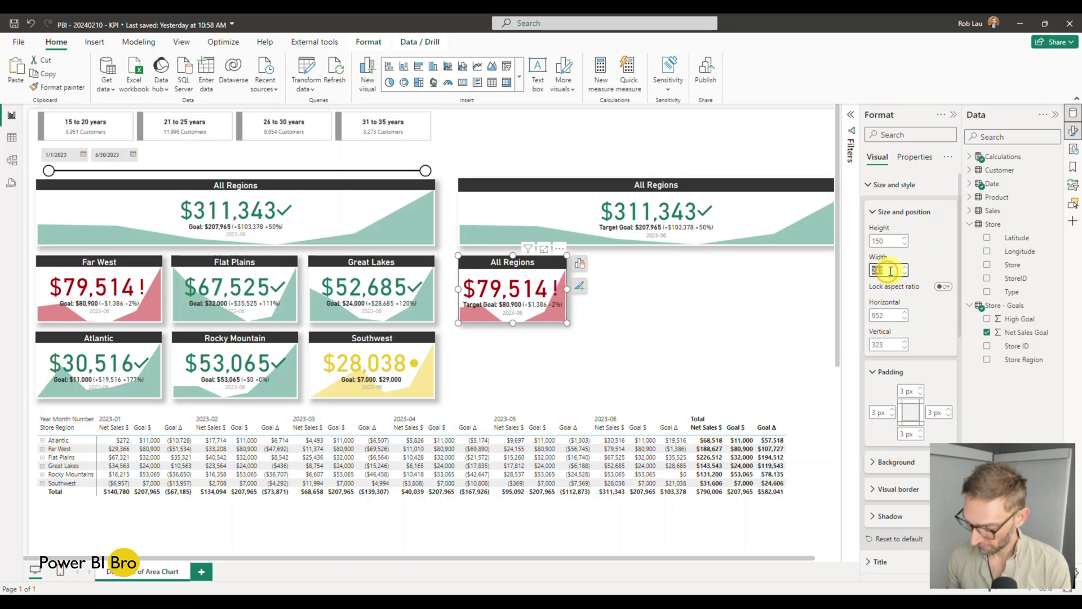
type("280")
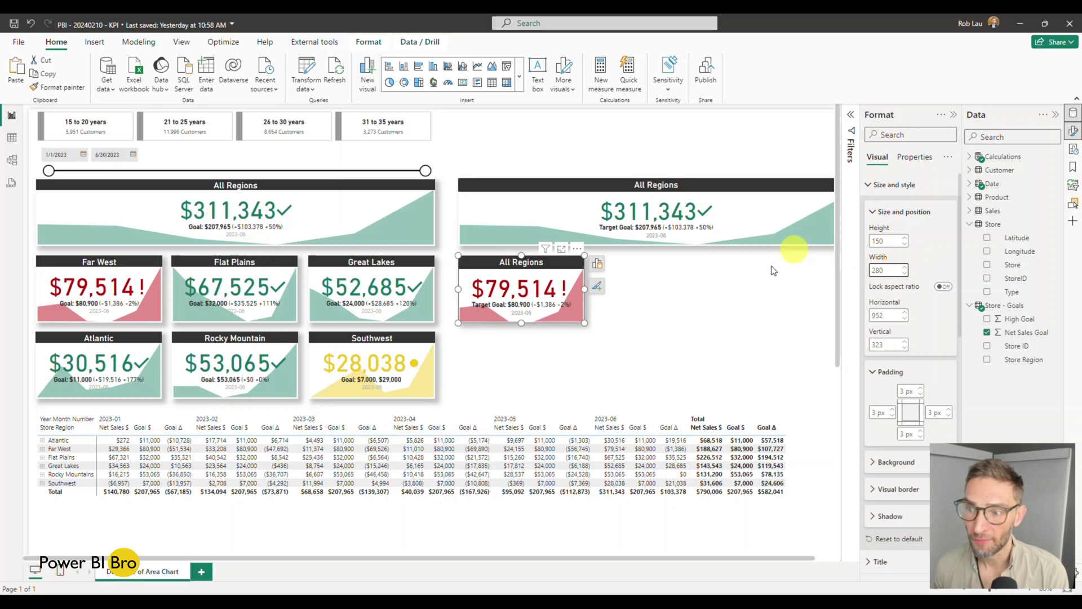
Step: Change the page view so the report page fits the width of the canvas
left_click(737, 303)
left_click_drag(707, 558, 760, 558)
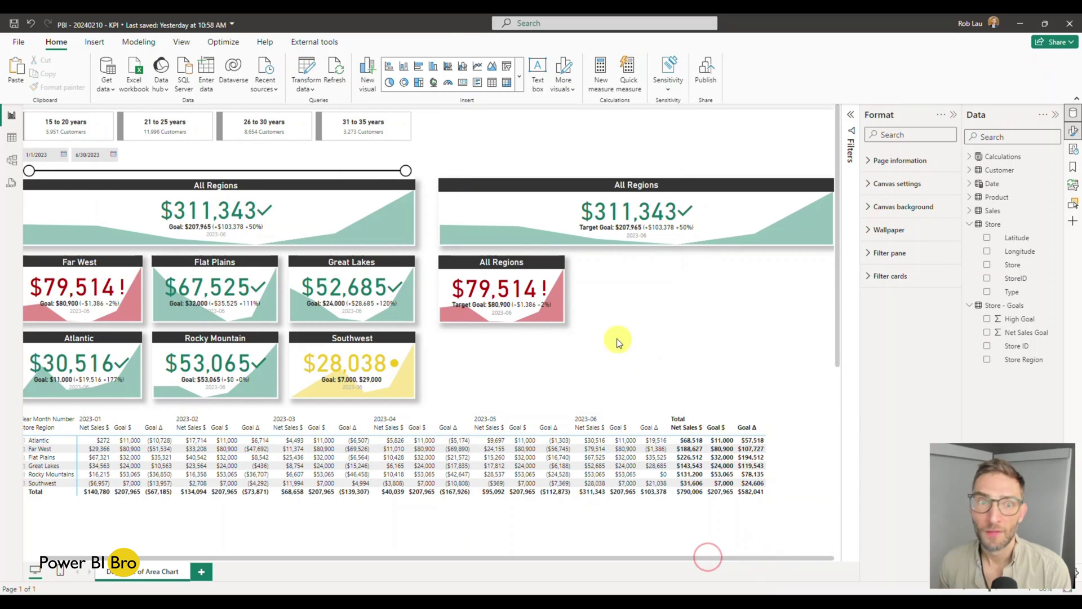
left_click(182, 41)
left_click(294, 73)
left_click(302, 124)
left_click(685, 314)
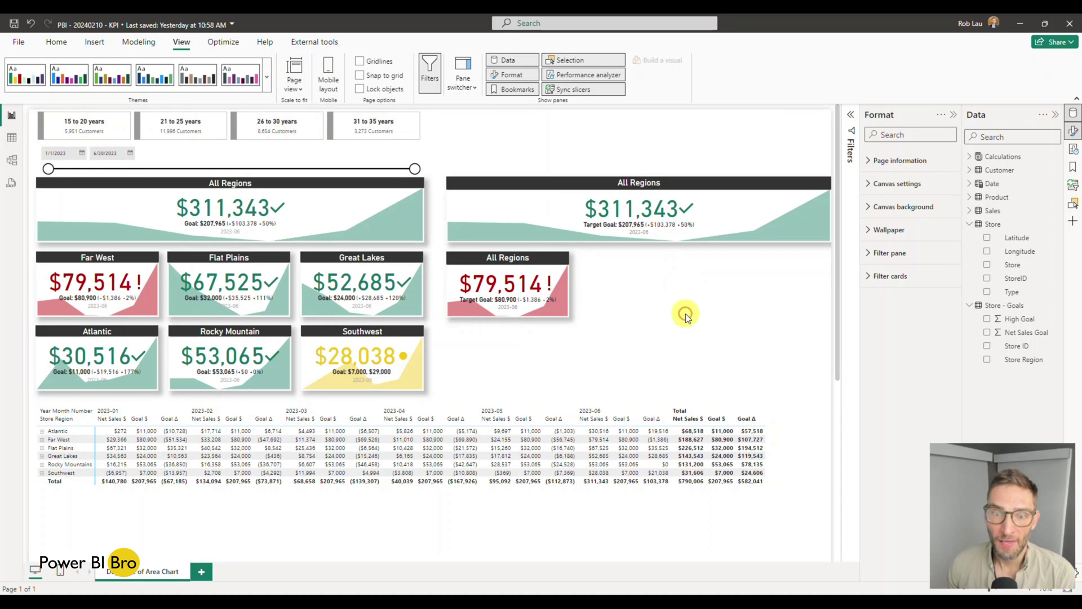
Step: Copy the small KPI five times and arrange the cards in two rows of three beneath the new All Regions KPI
left_click(496, 263)
key("ctrl+c")
key("ctrl+v")
left_click_drag(496, 263, 774, 262)
key("ctrl+v")
key("ctrl+v")
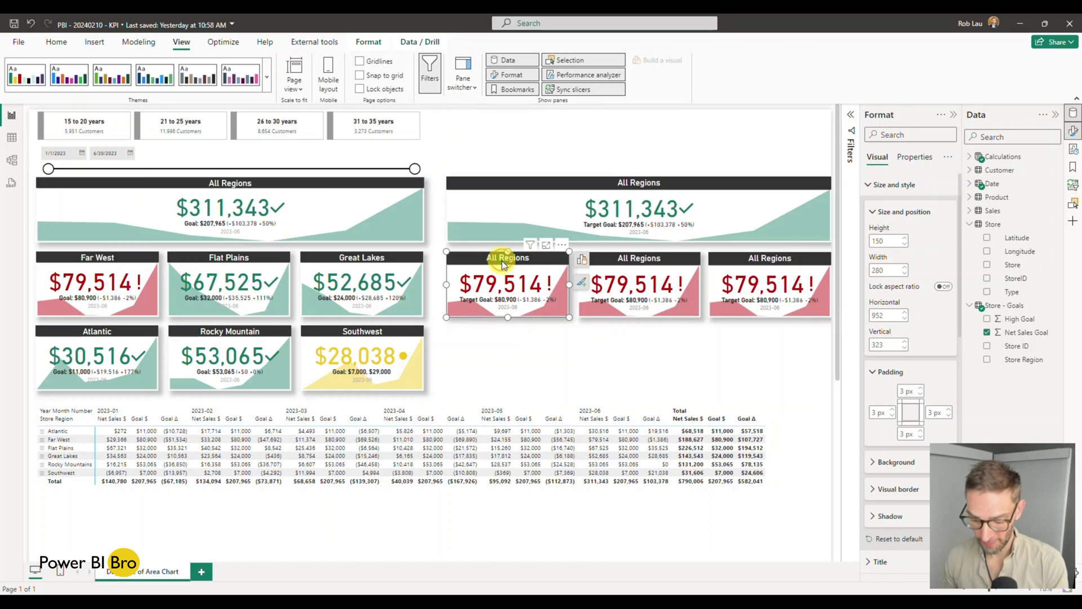
left_click_drag(492, 263, 753, 335)
key("ctrl+v")
key("ctrl+v")
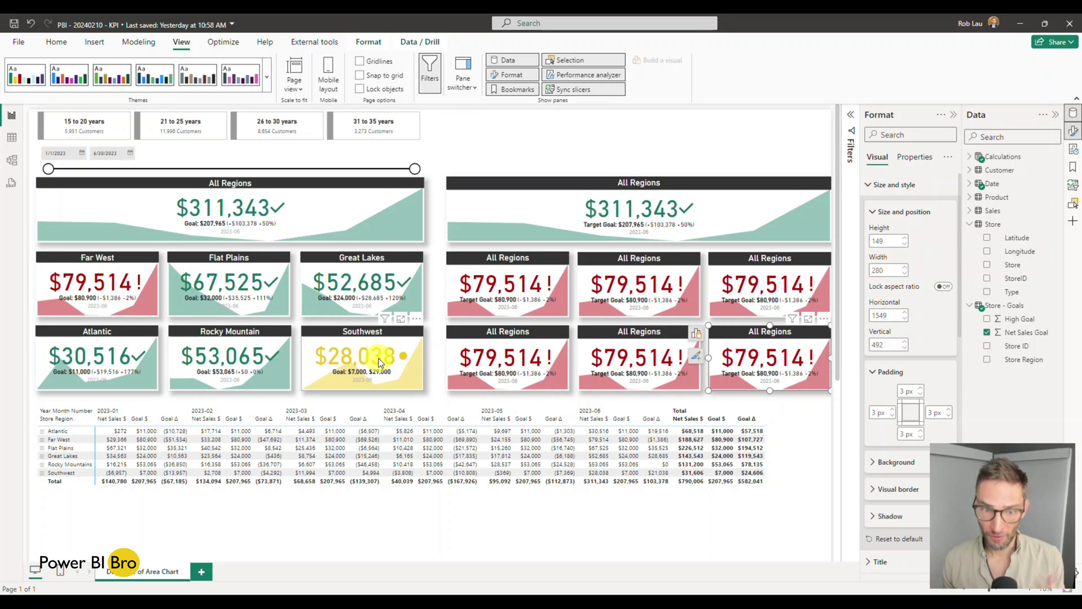
Step: Change the Store Region filter of the middle KPI in the upper row of copies from Far West to Flat Plains
left_click(621, 256)
left_click(854, 150)
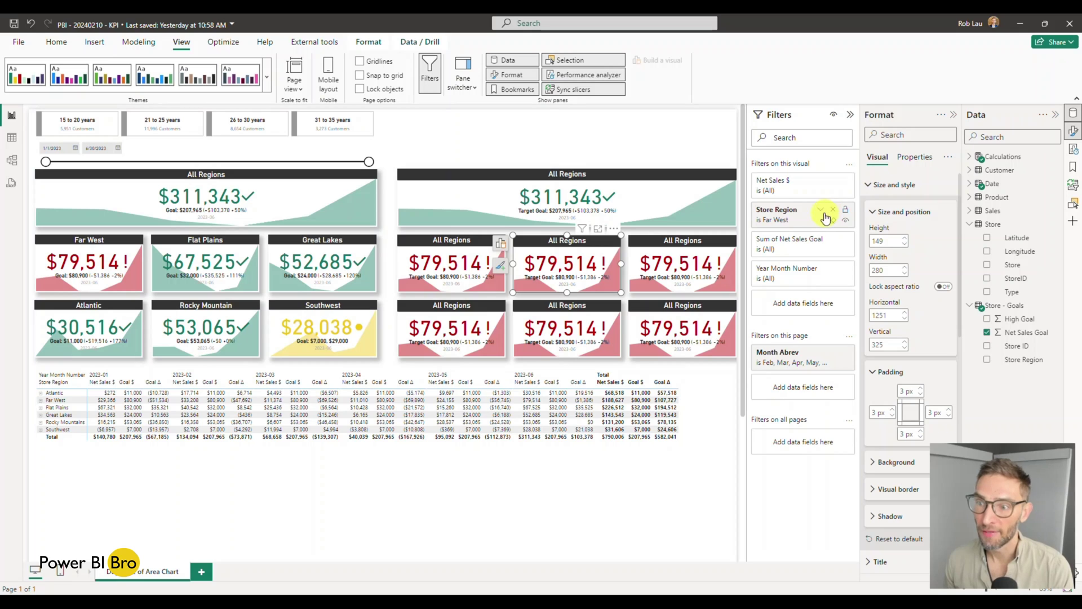
left_click(821, 212)
left_click(765, 318)
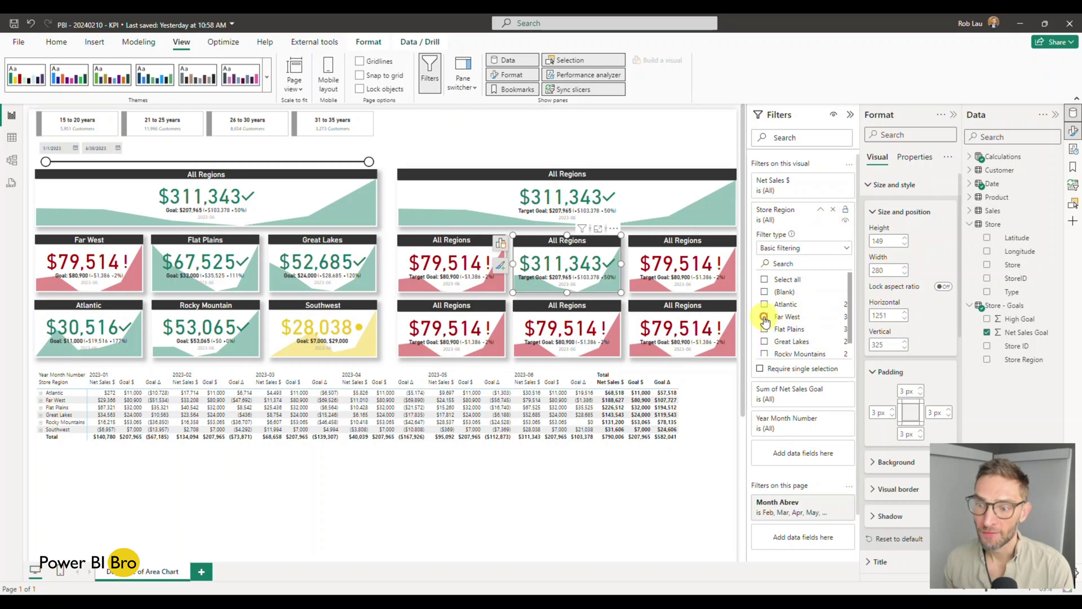
left_click(764, 329)
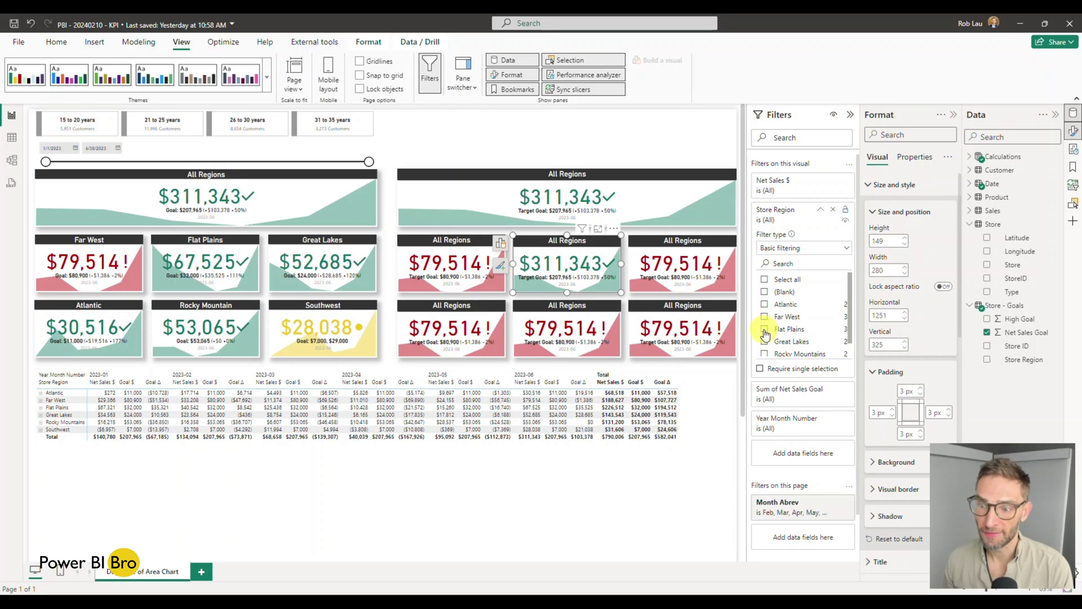
Step: Change the third upper-row KPI's Store Region filter to Great Lakes only
left_click(662, 248)
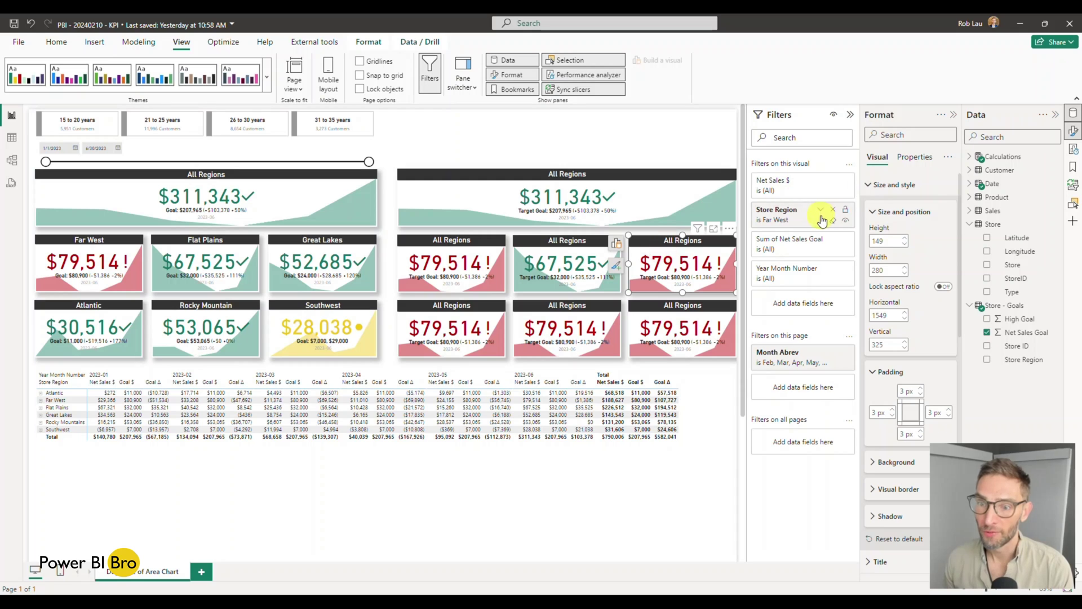
left_click(820, 213)
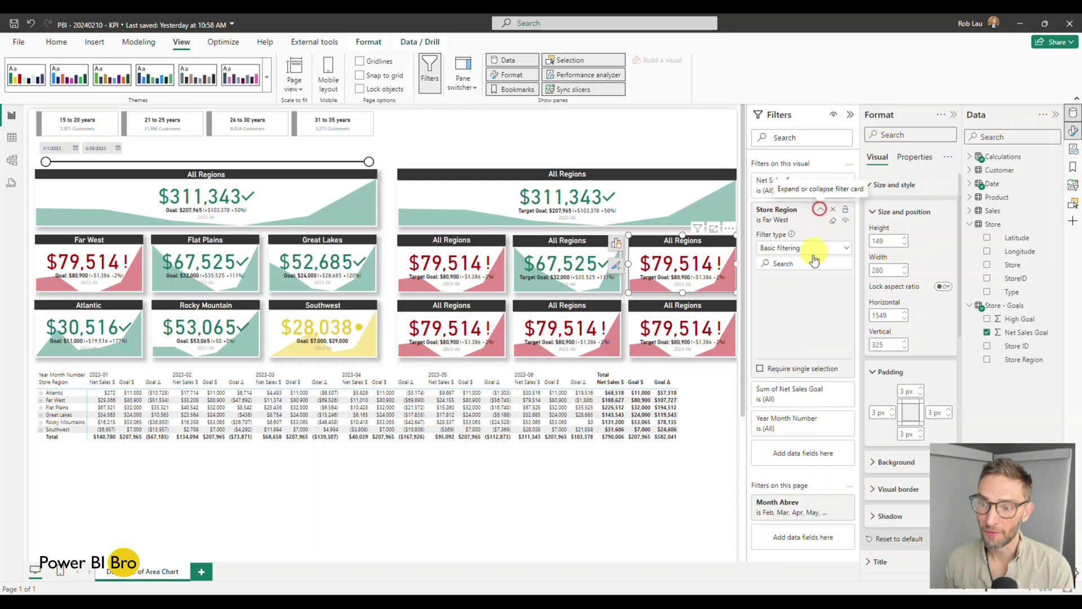
left_click(765, 317)
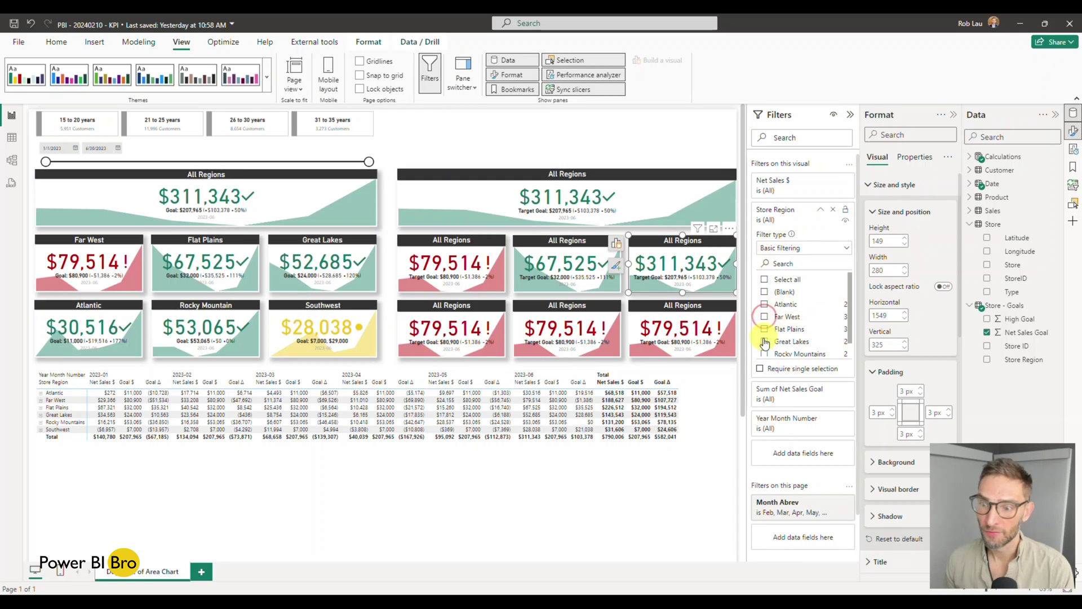
left_click(765, 341)
Step: Change the first lower-row KPI's Store Region filter to Atlantic only
left_click(429, 314)
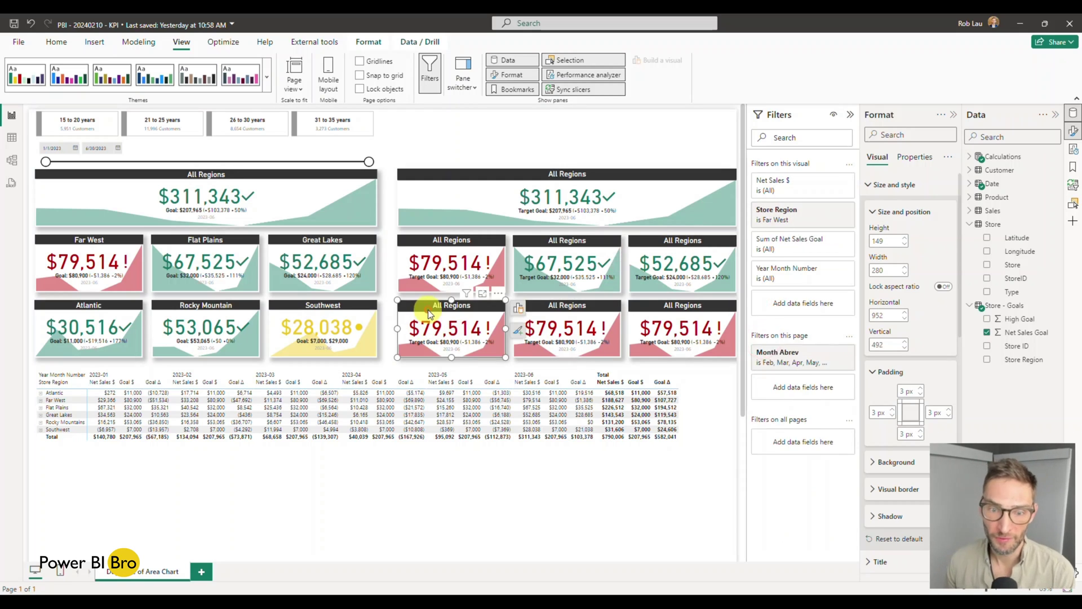
left_click(821, 211)
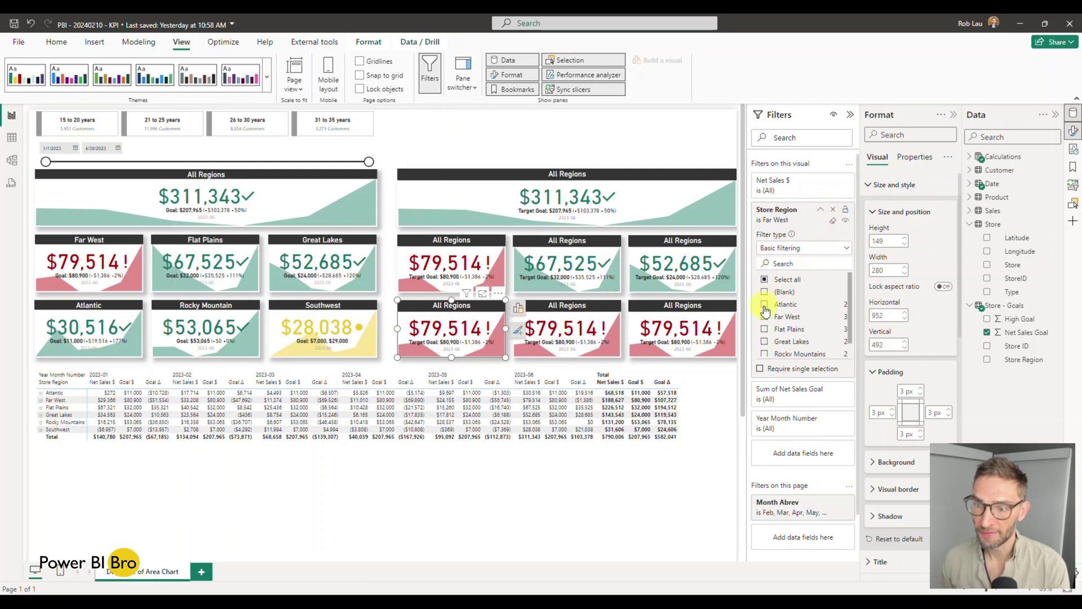
left_click(764, 317)
left_click(764, 306)
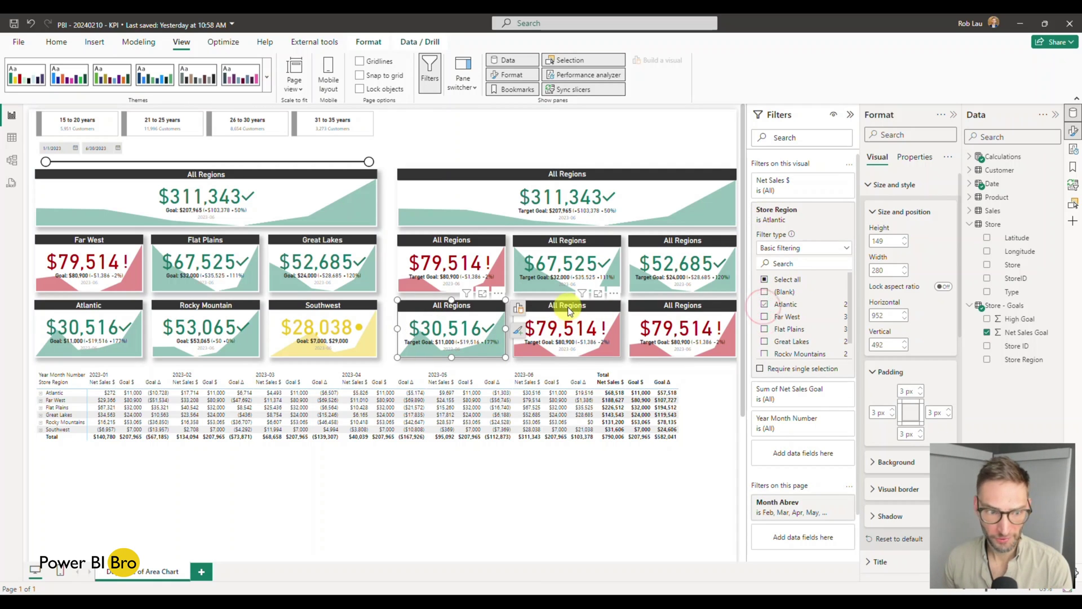
Step: Change the middle lower-row KPI's Store Region filter to Rocky Mountains only
left_click(567, 307)
left_click(821, 212)
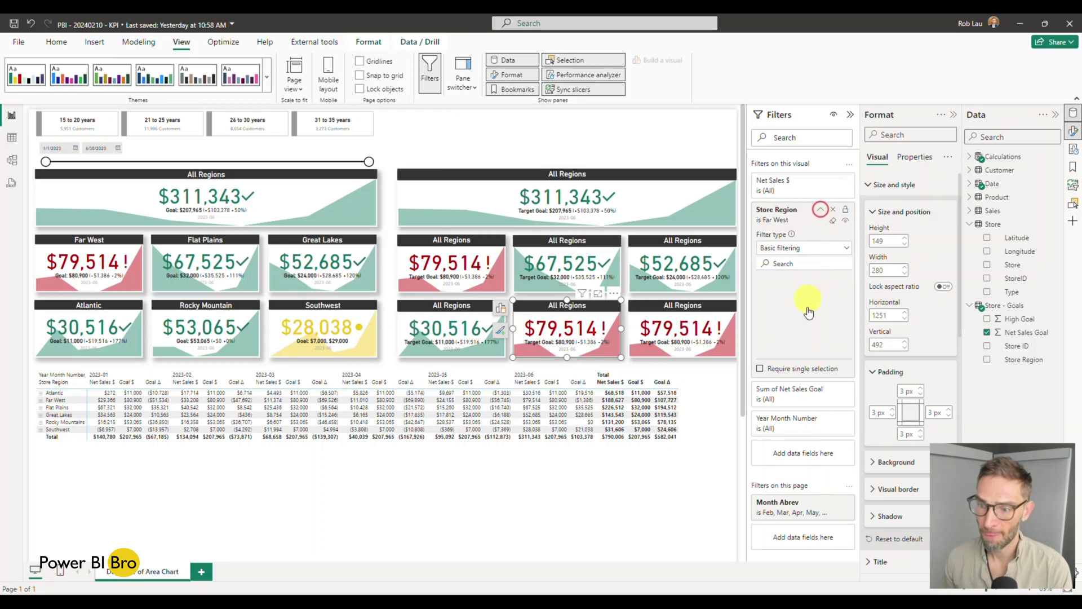
left_click(765, 317)
left_click(764, 353)
Step: Change the last lower-row KPI's Store Region filter to Southwest only
left_click(672, 309)
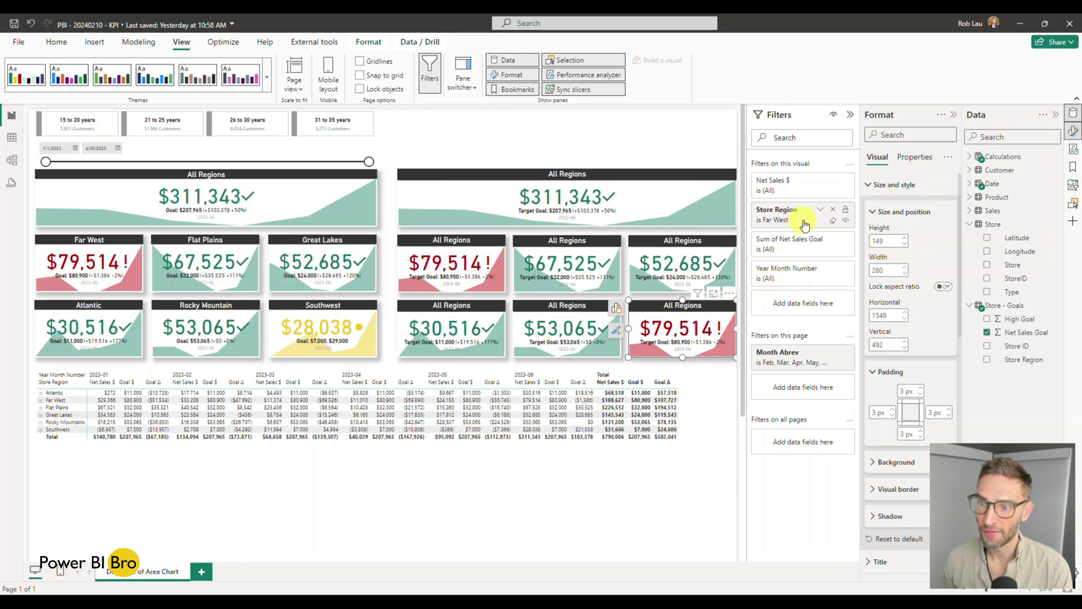
left_click(821, 212)
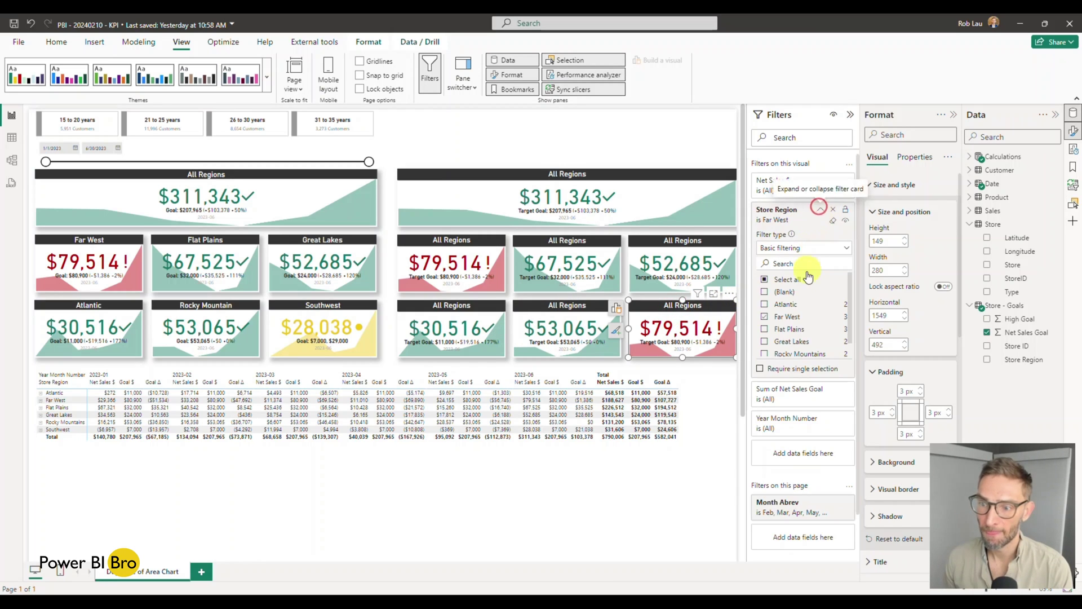
left_click(764, 305)
left_click(764, 354)
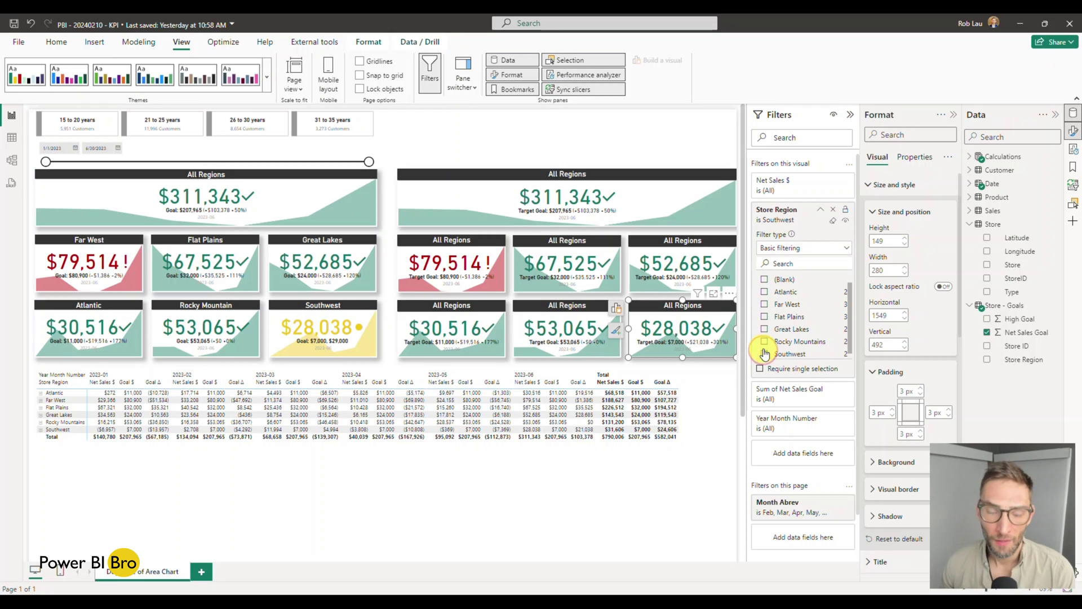
left_click(693, 488)
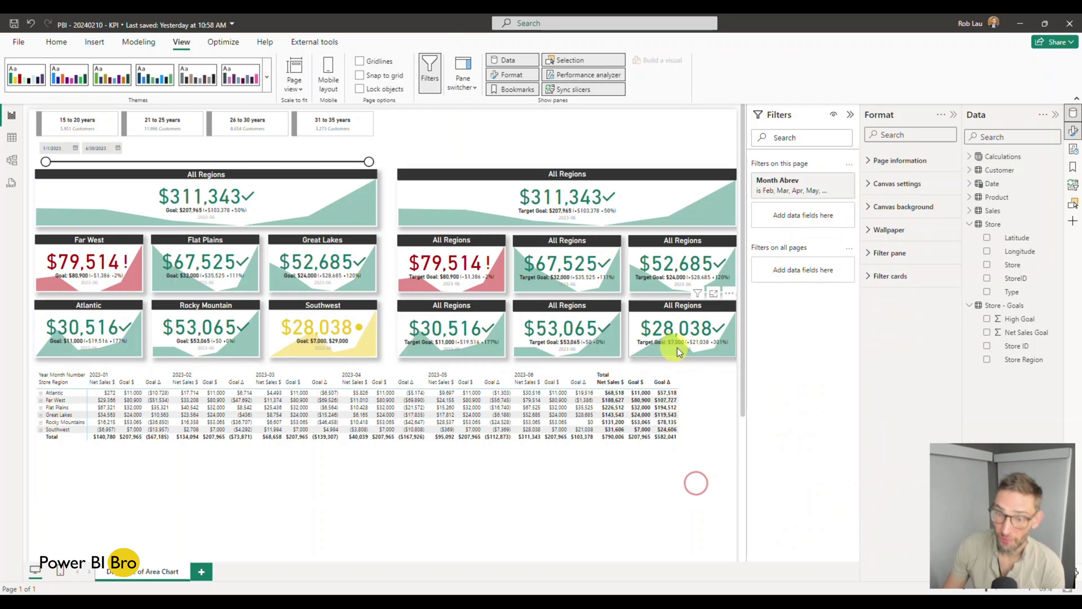
Step: Hide the filter settings and retitle the first upper-row KPI copy as Far West
left_click(468, 249)
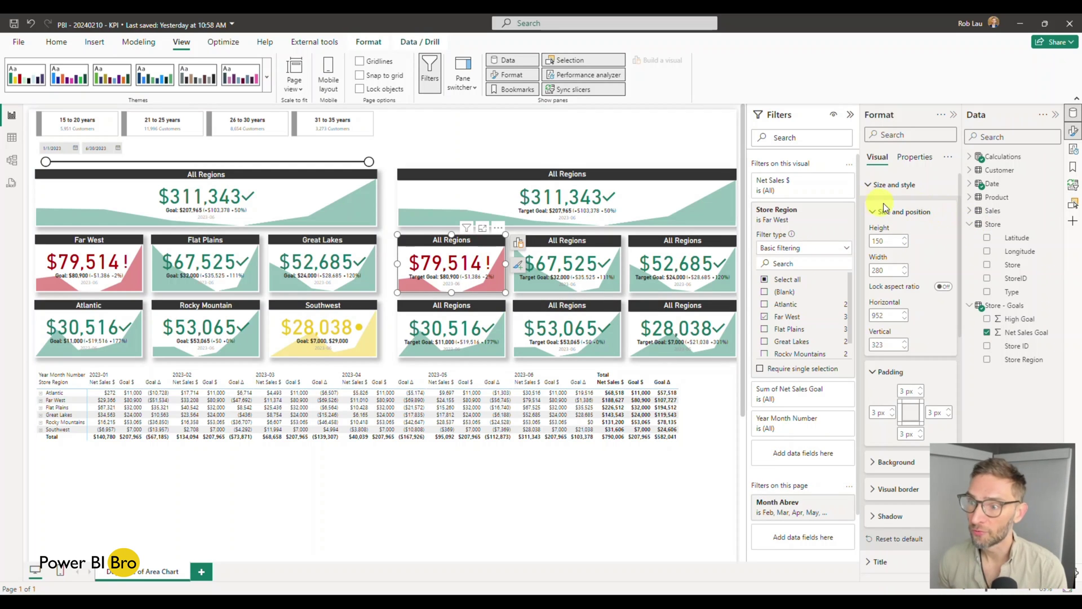
left_click(850, 115)
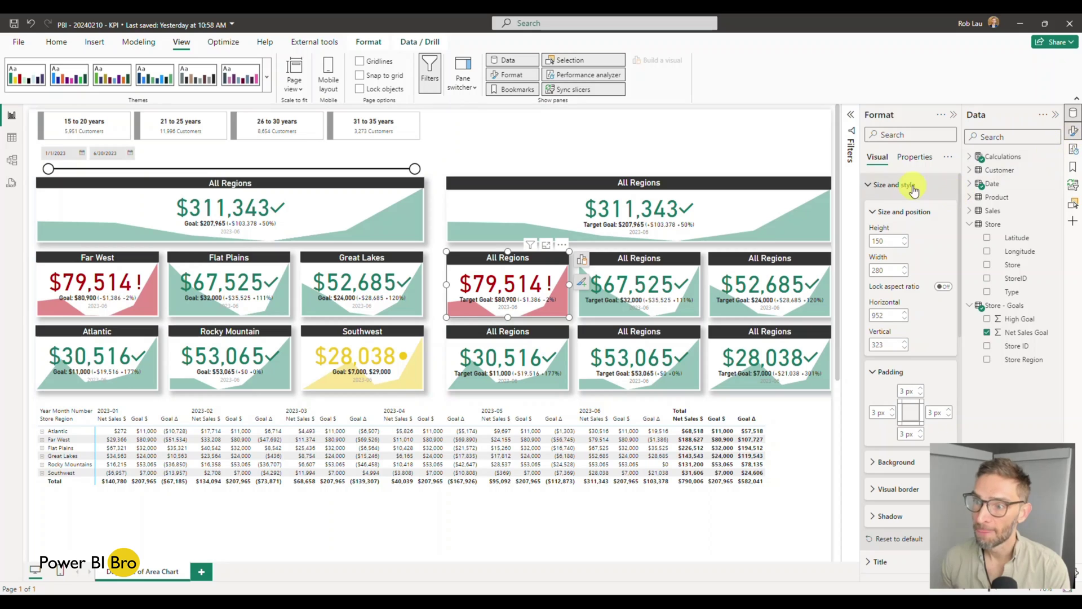
left_click(512, 264)
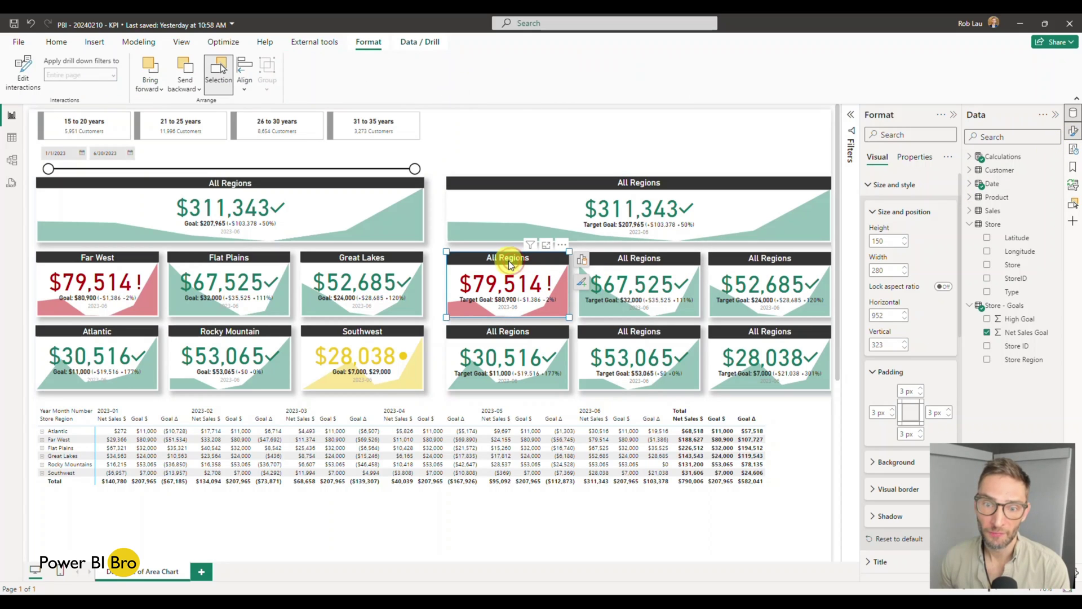
left_click(514, 260)
type("Far West")
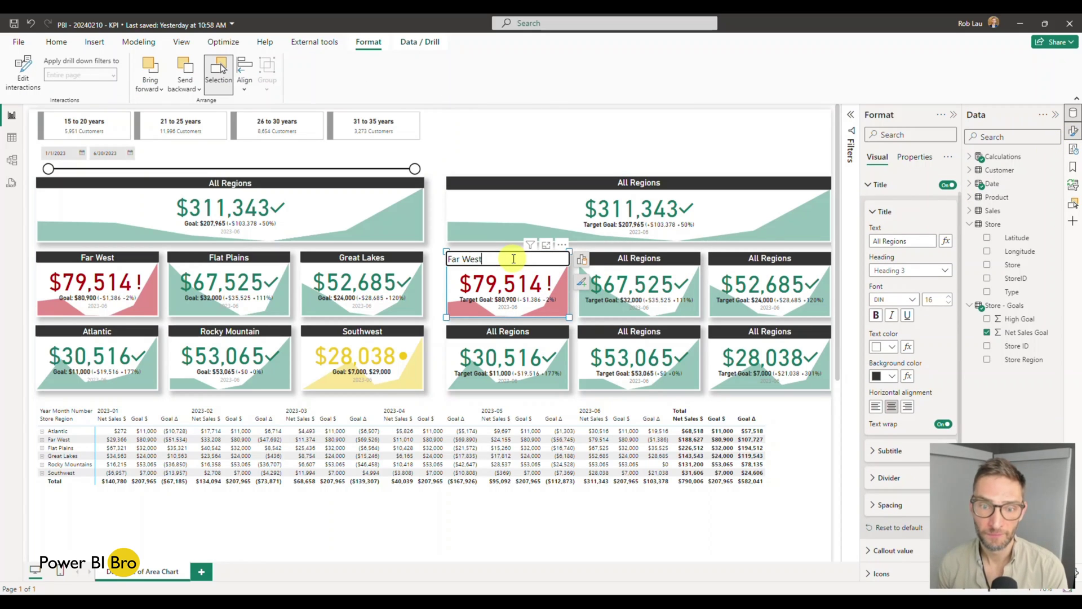
key("Return")
Step: Retitle the middle upper-row KPI copy as Flat Plains
left_click(647, 274)
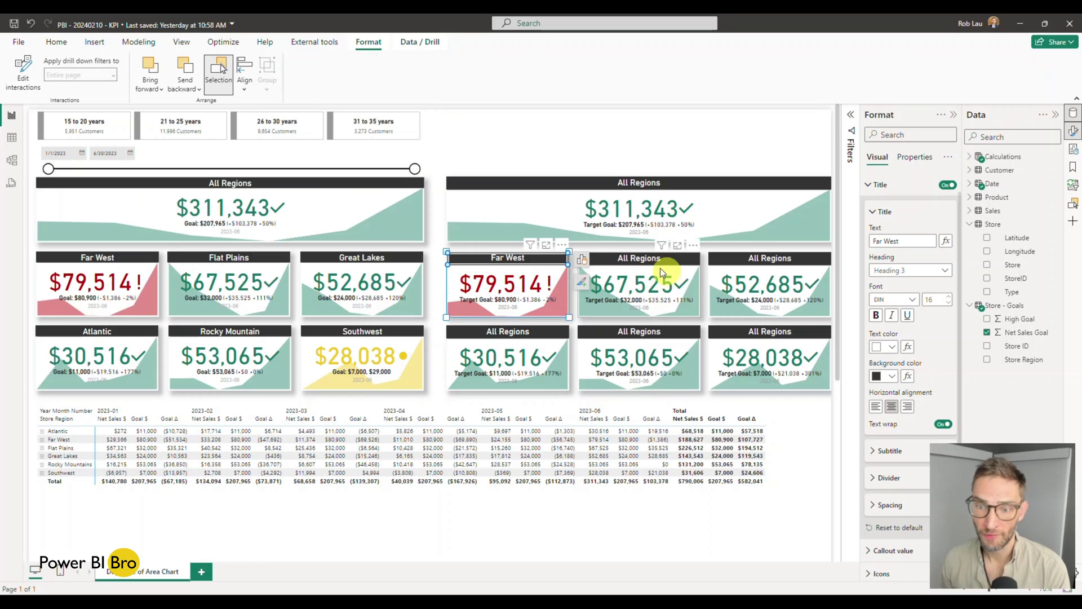
left_click(650, 261)
type("Flat Plains")
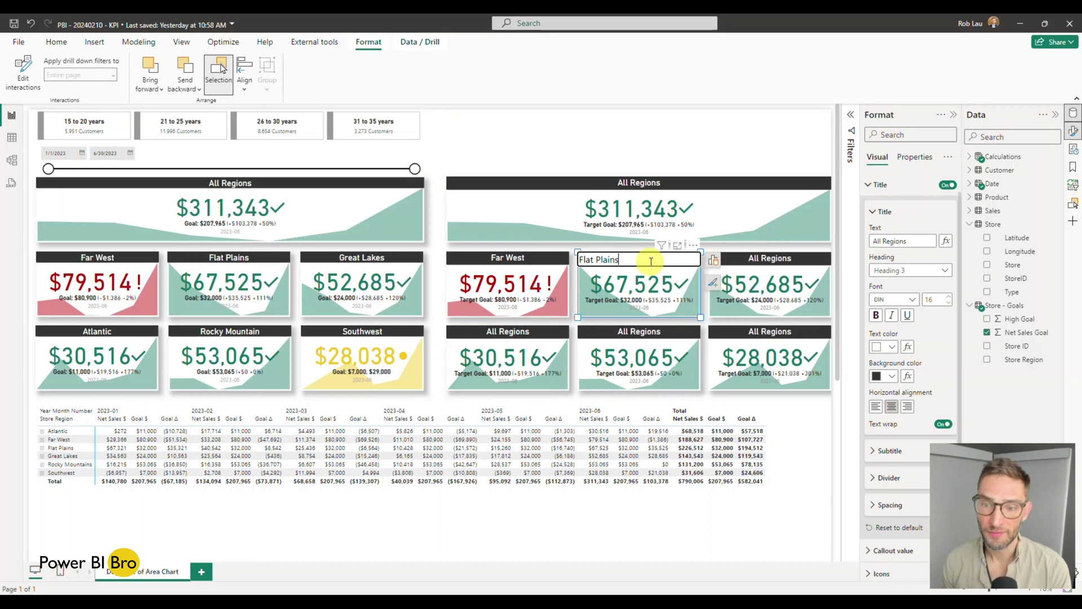
key("Return")
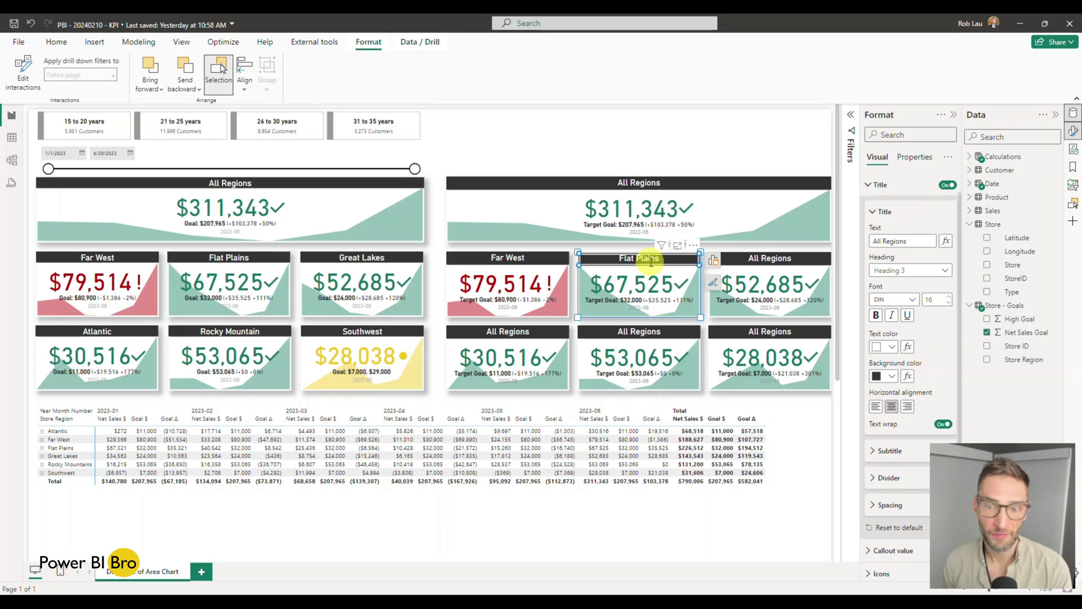
Step: Retitle the last upper-row KPI copy as Great Lakes
left_click(765, 259)
left_click(764, 258)
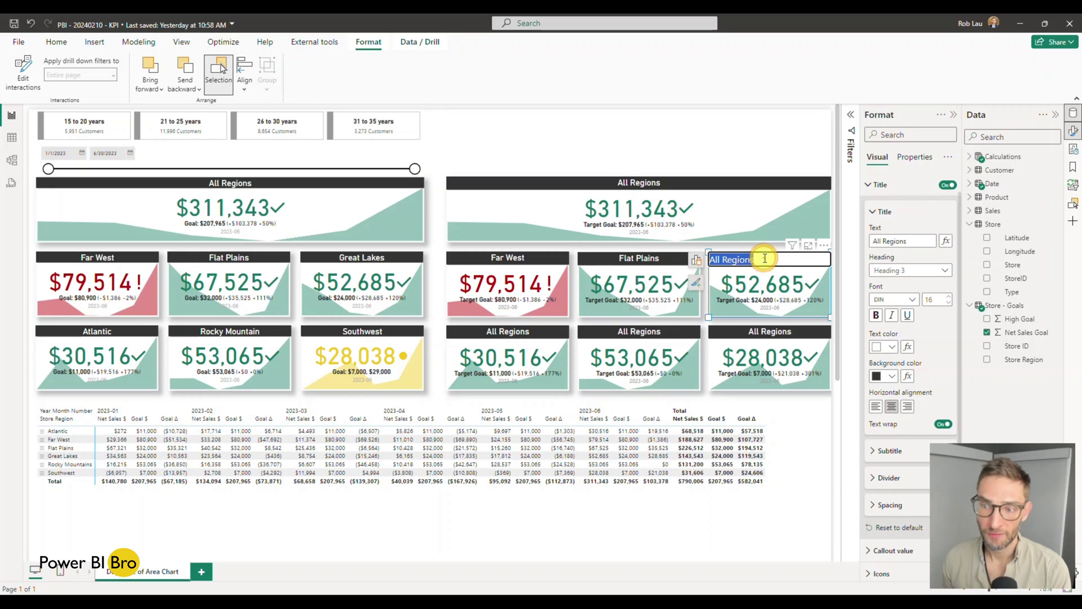
type("Great ")
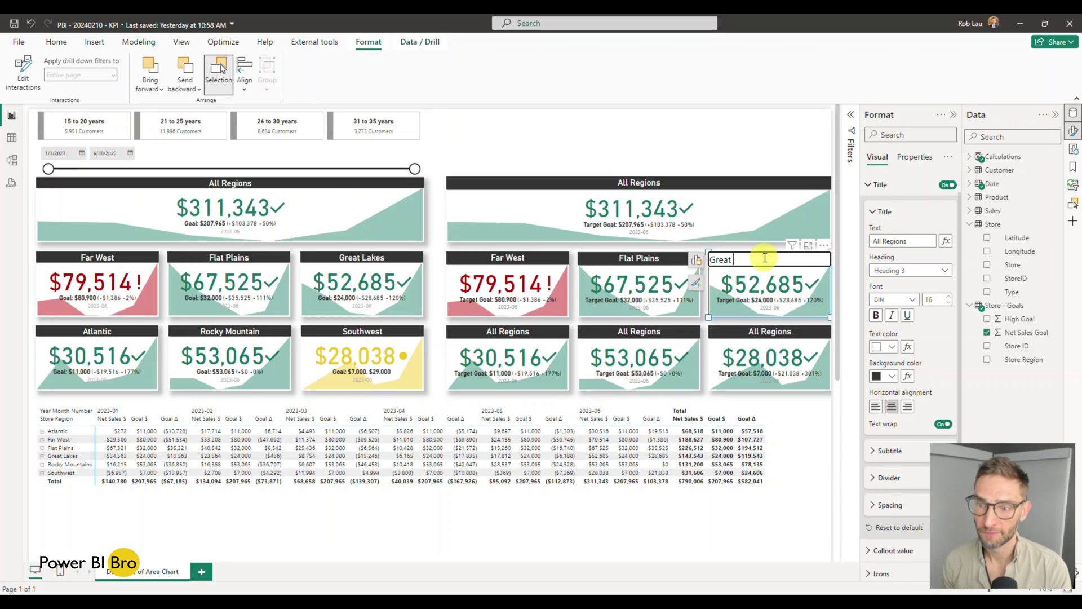
type("Lakes")
key("Return")
Step: Retitle the first lower-row KPI copy as Atlantic
left_click(533, 337)
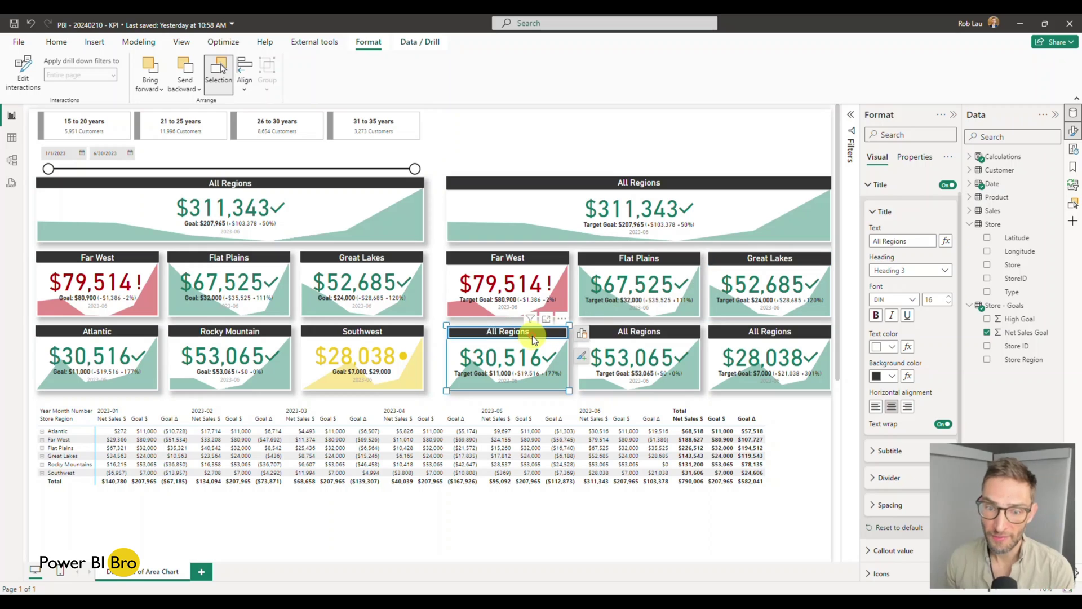
left_click(902, 243)
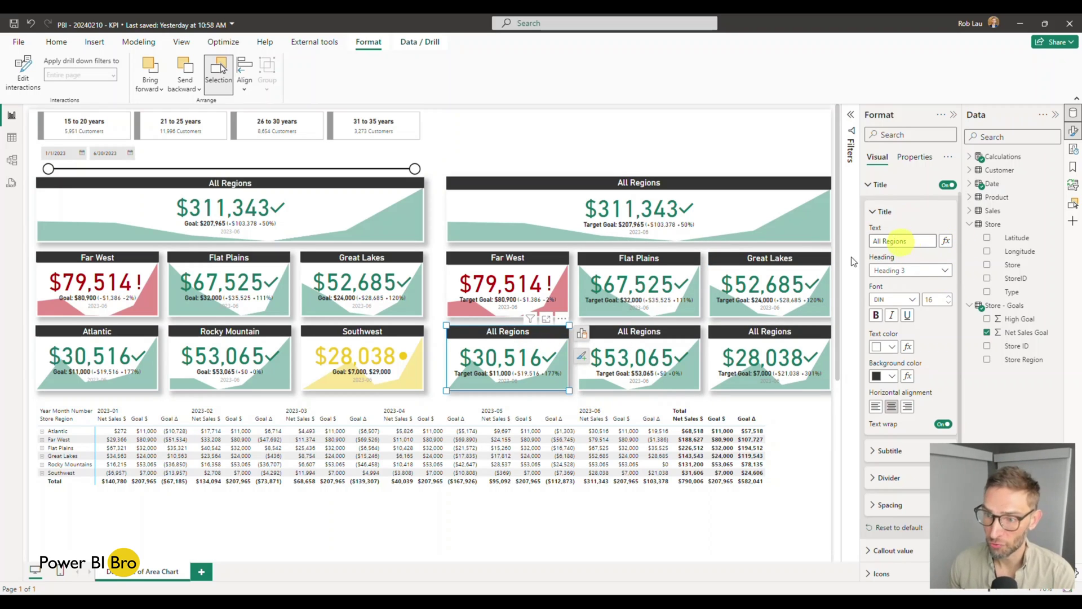
double_click(498, 335)
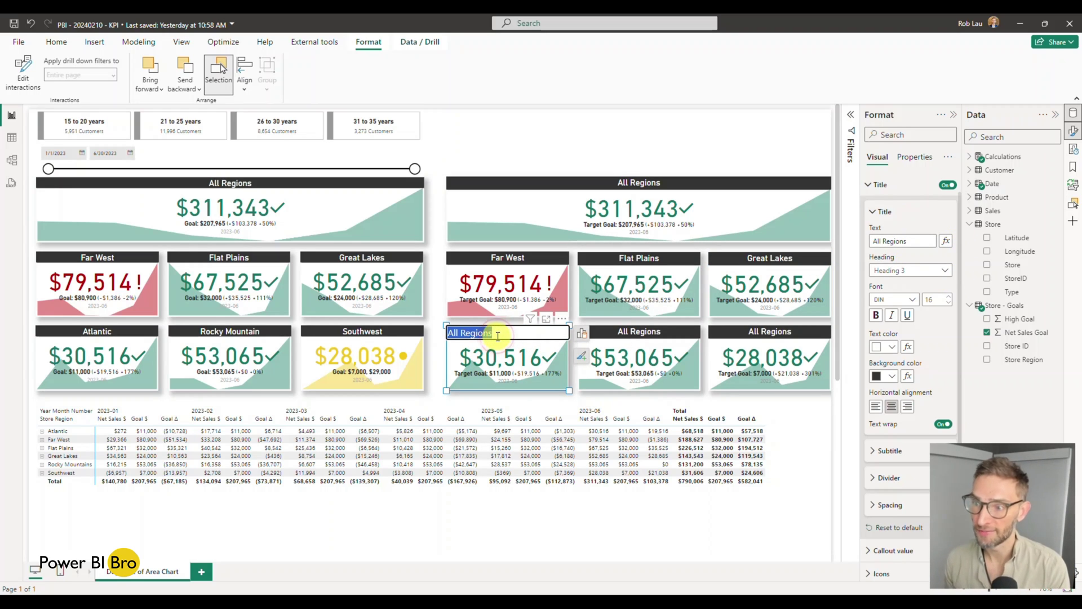
type("Atlantic")
Step: Retitle the middle lower-row KPI copy as Rocky Mountain
left_click(640, 331)
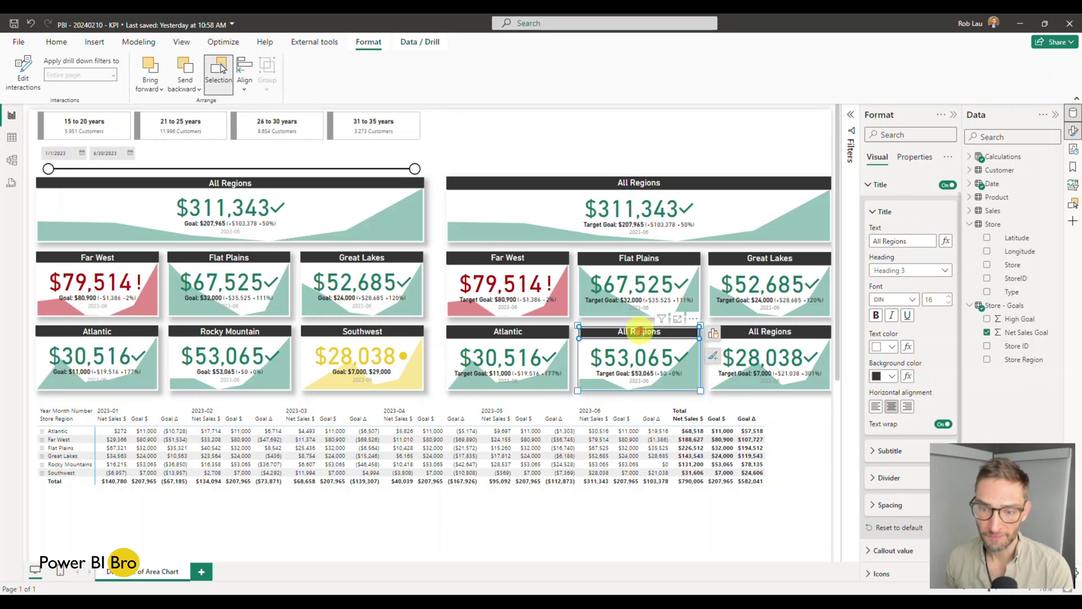
double_click(641, 330)
type("Rocky6")
key("BackSpace")
type("Mount")
key("BackSpace")
key("BackSpace")
key("BackSpace")
key("BackSpace")
type("ountain")
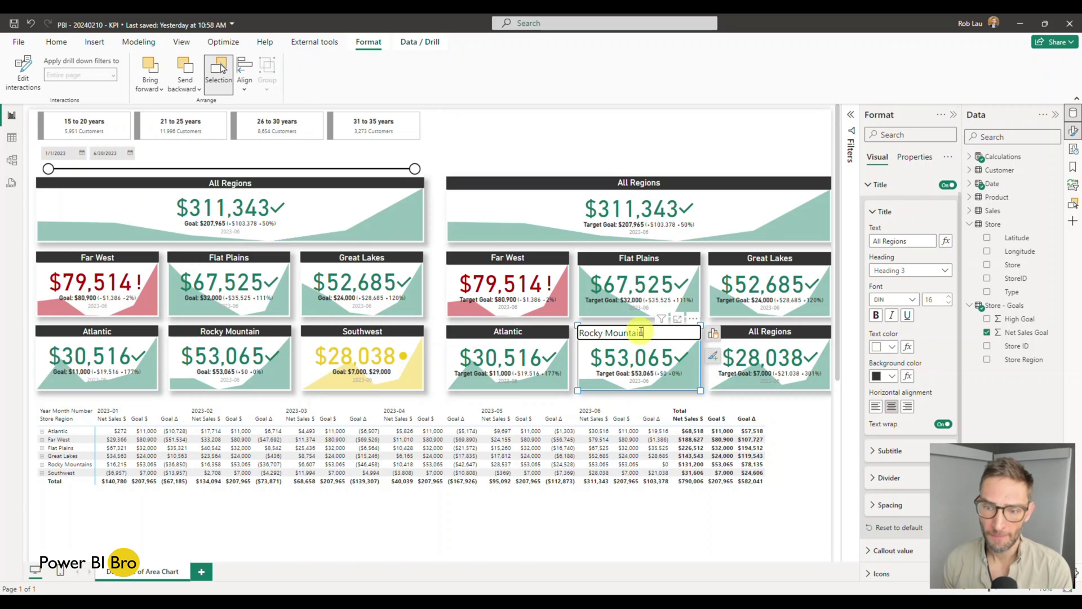
key("Return")
Step: Retitle the last lower-row KPI copy as Southwest and clear the selection on the report page
left_click(767, 333)
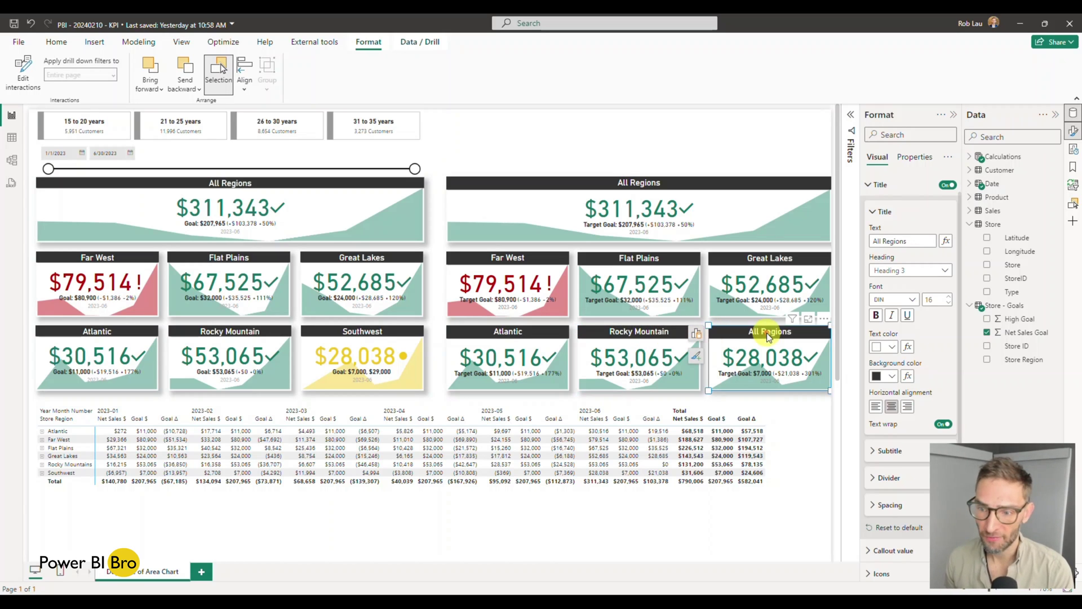
double_click(766, 333)
type("Southwest")
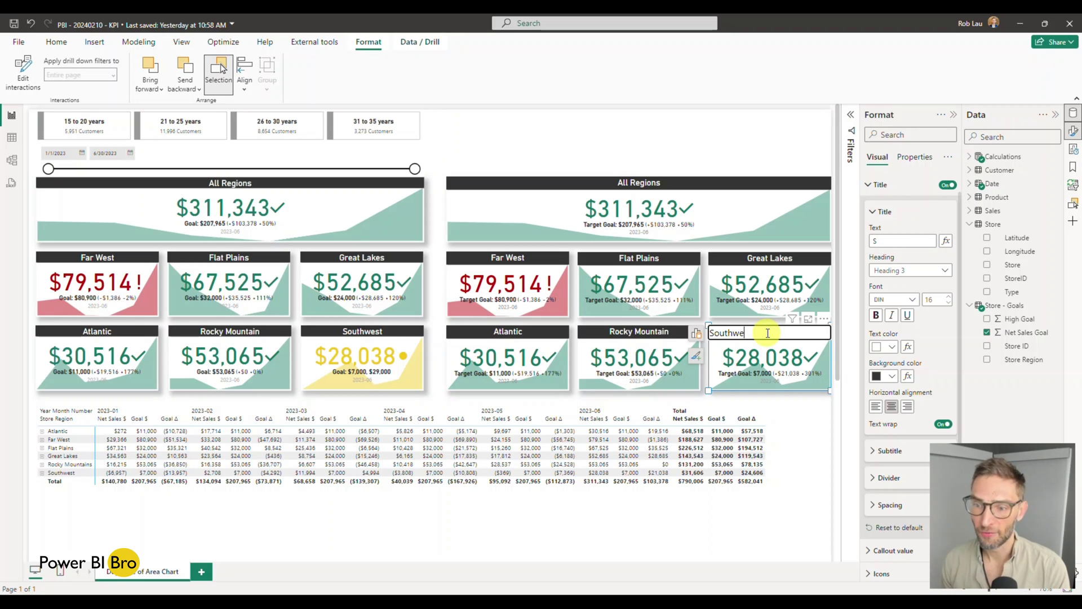
key("Return")
left_click(772, 508)
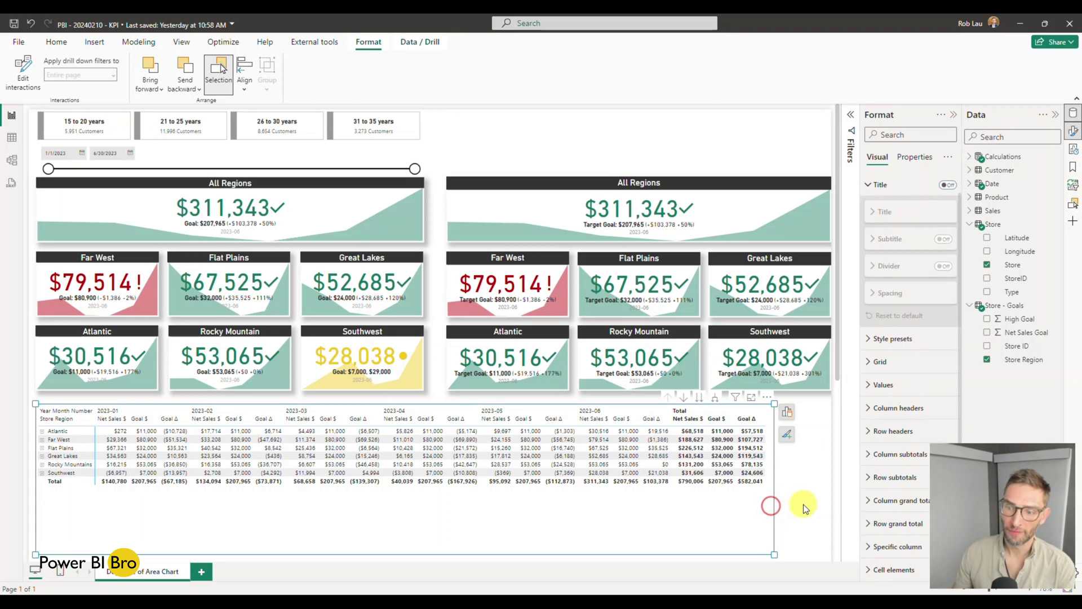
left_click(805, 507)
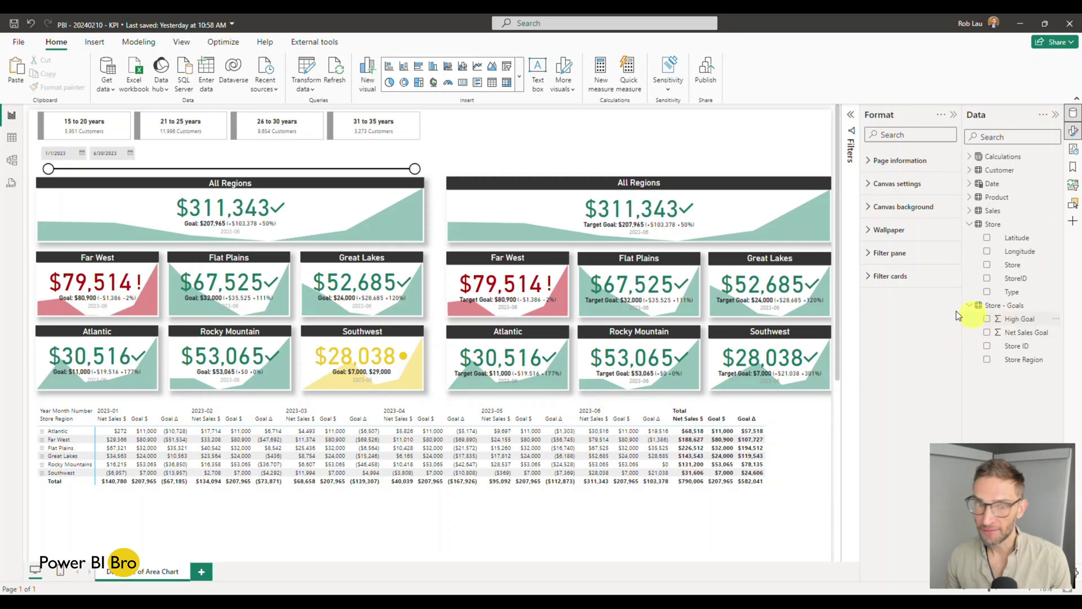
Step: Check the Store - Goals table data and add High Goal as a second target to the new Southwest KPI
left_click(12, 138)
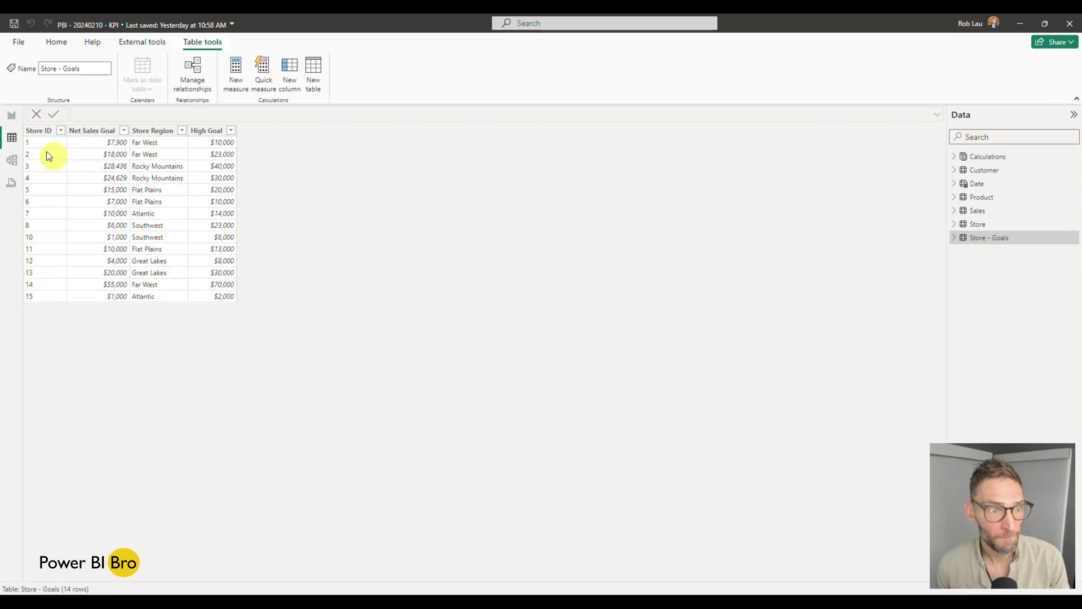
left_click(12, 117)
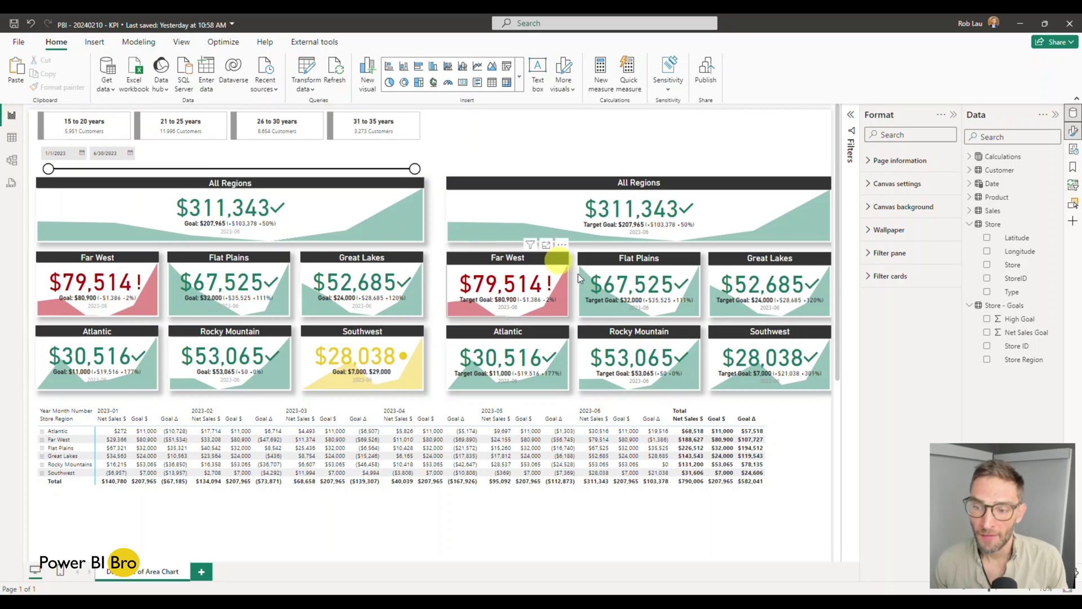
left_click(751, 332)
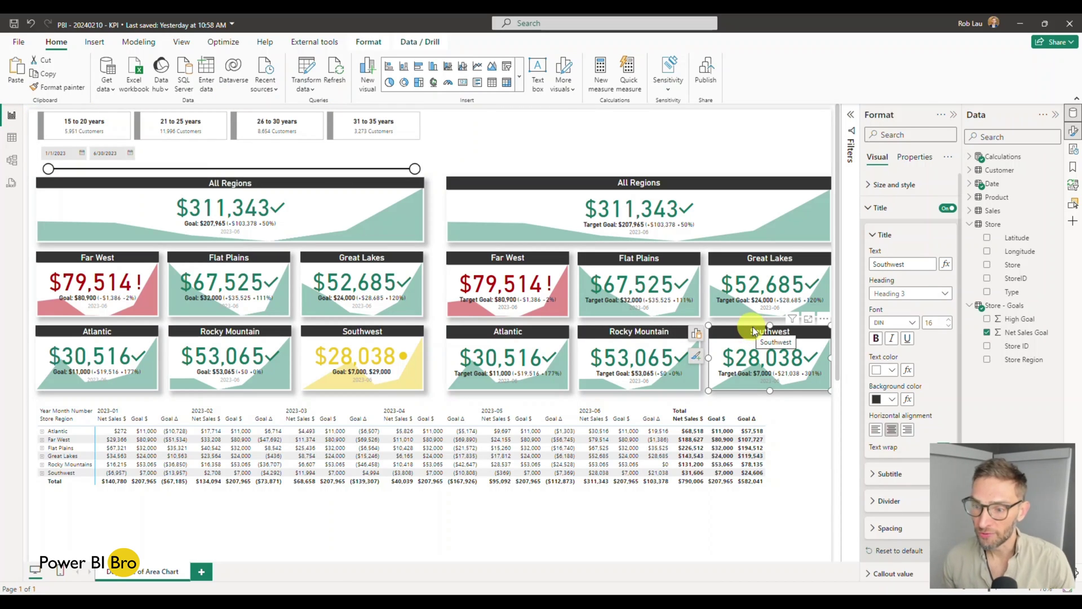
left_click(700, 337)
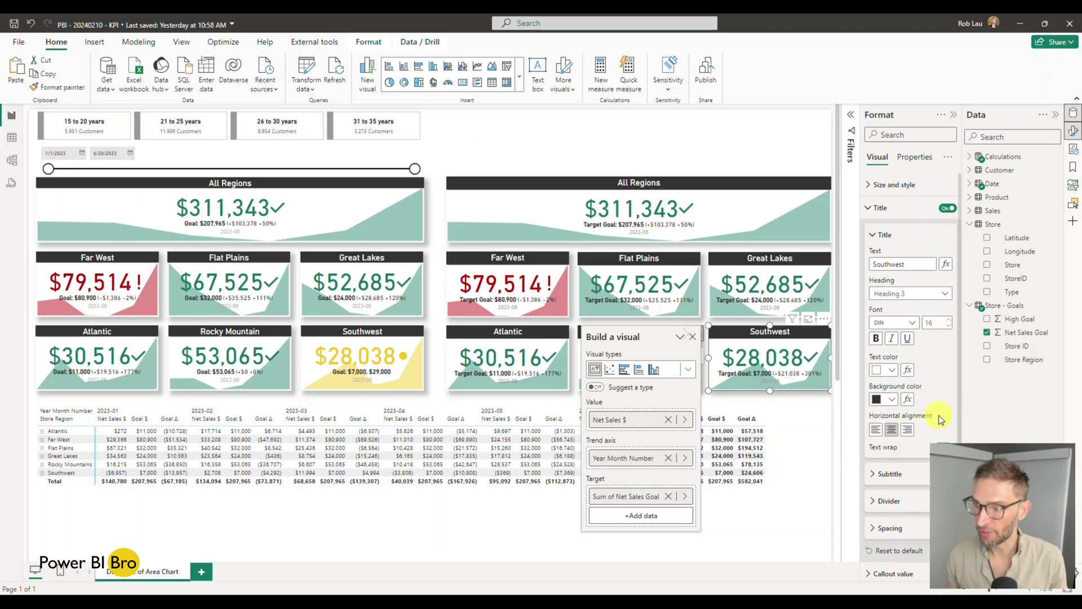
left_click_drag(1013, 320, 654, 515)
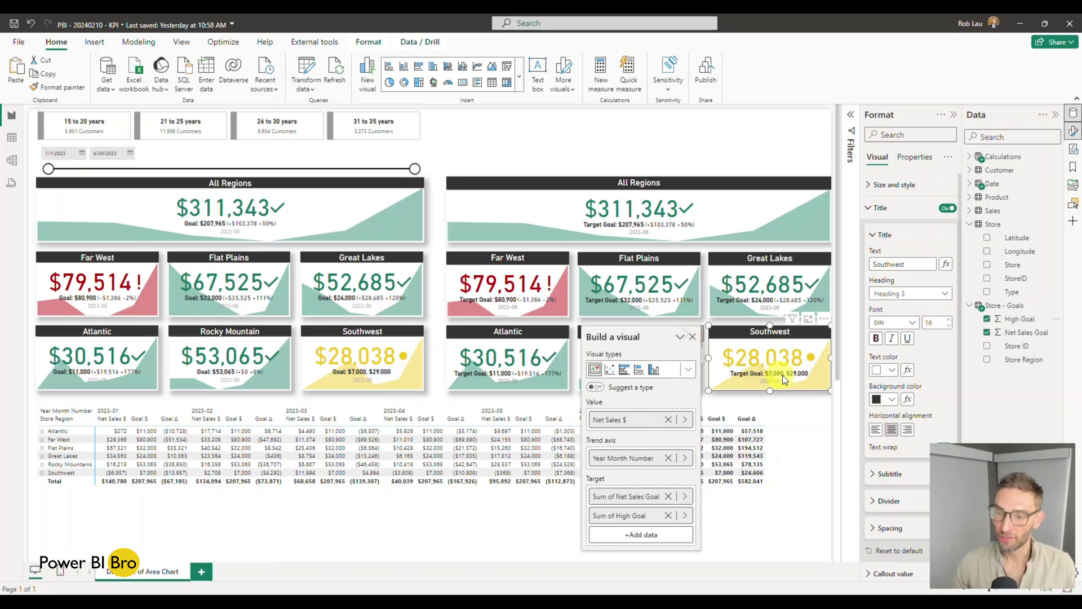
left_click(782, 486)
left_click(691, 513)
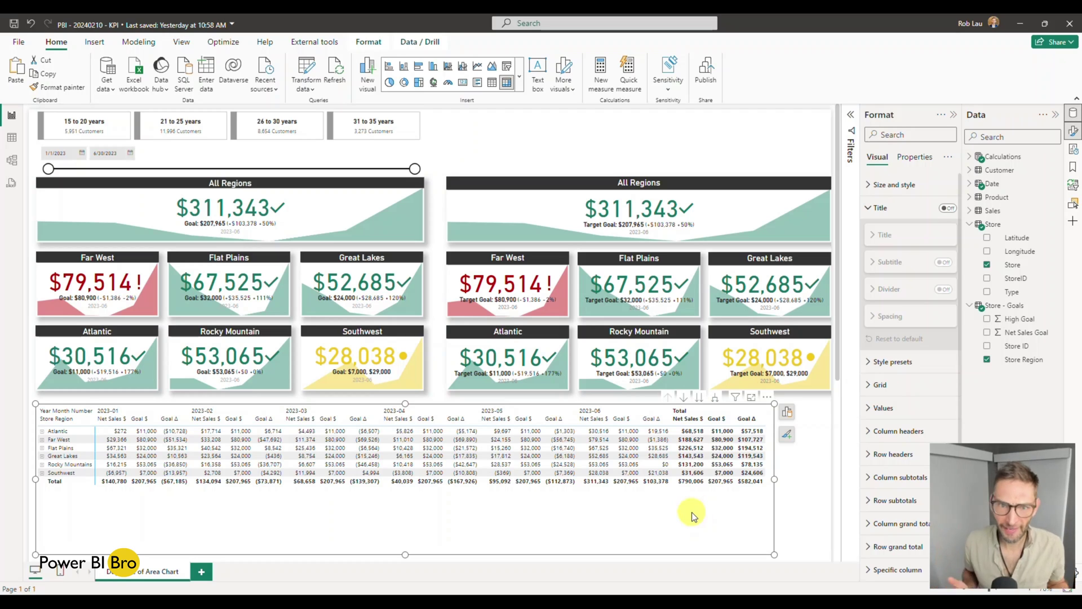